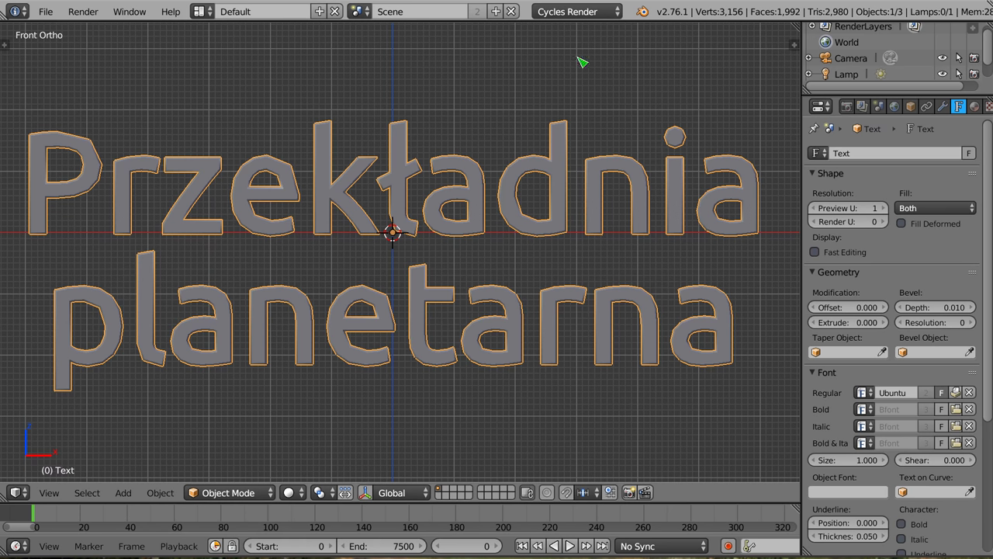
# - Open the recent file gear.blend from the splash screen
pyautogui.click(644, 12)
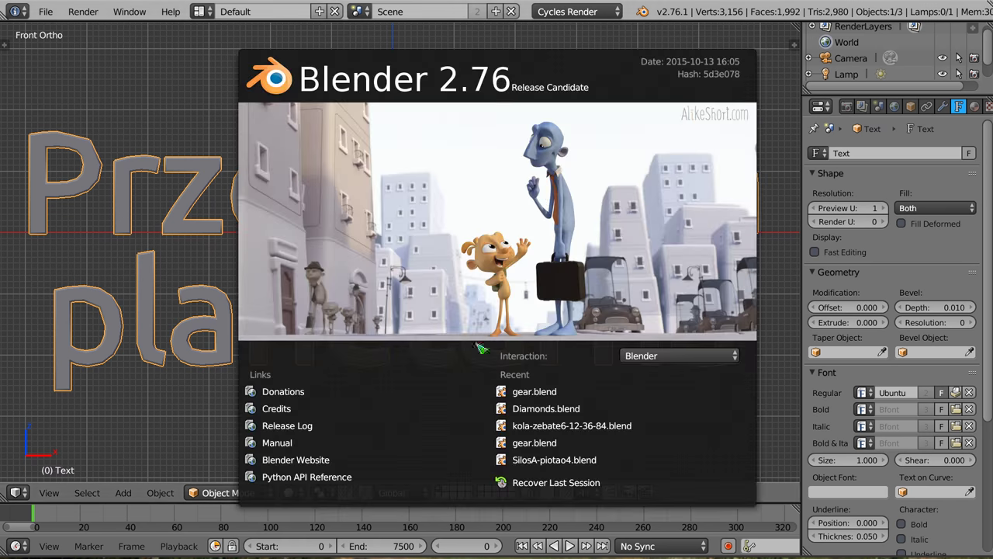
pyautogui.click(522, 392)
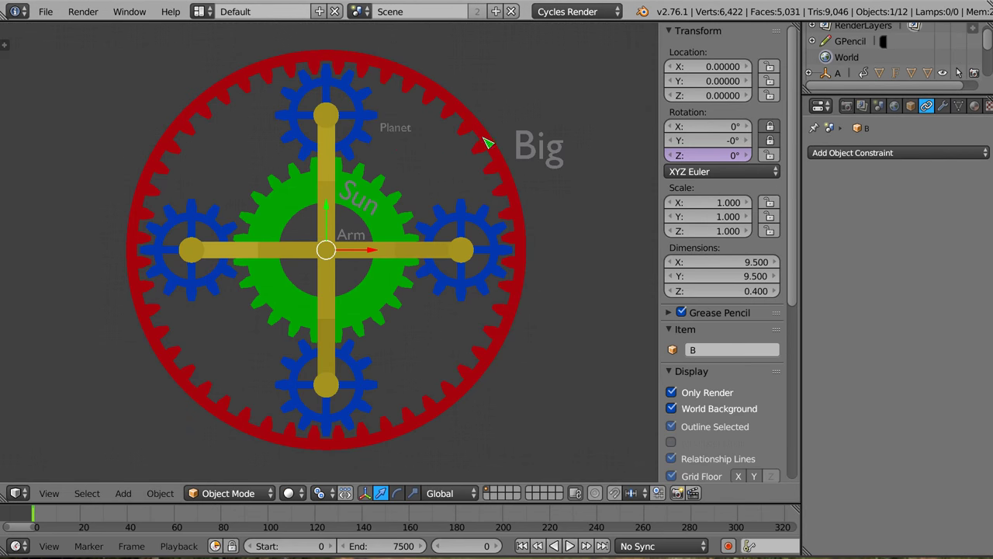
# - Show the viewport grid and helpers, then select the arm label, sun gear and red ring
pyautogui.click(672, 393)
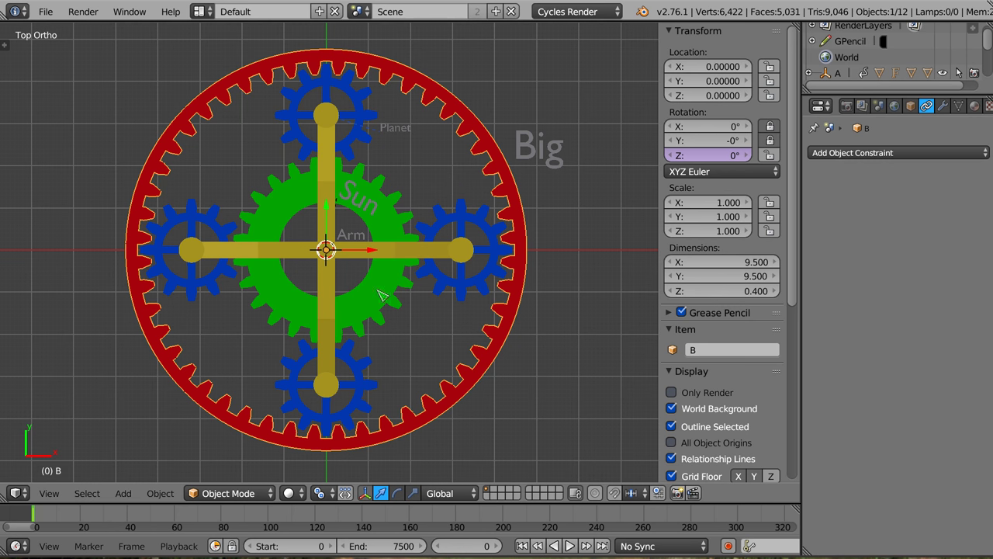
pyautogui.rightClick(351, 245)
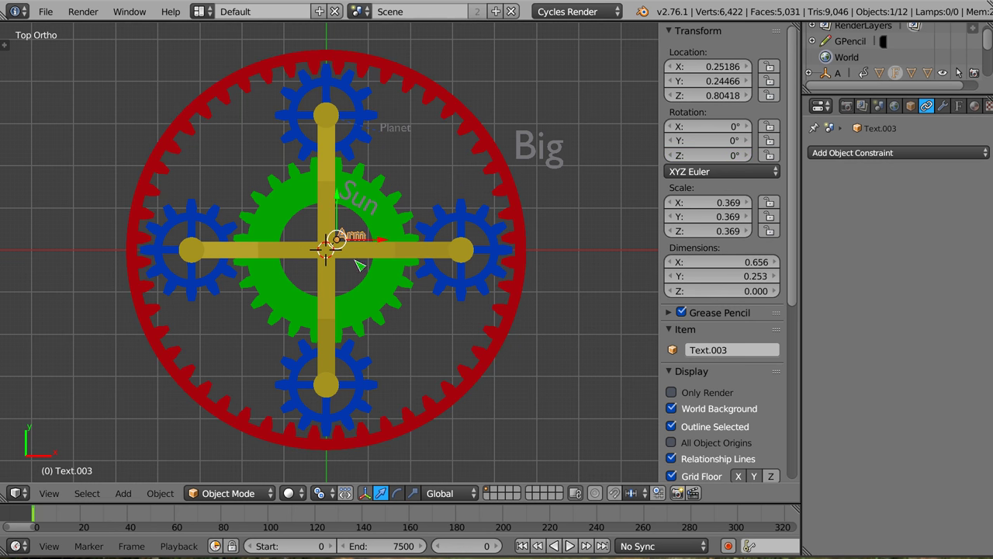
pyautogui.rightClick(392, 264)
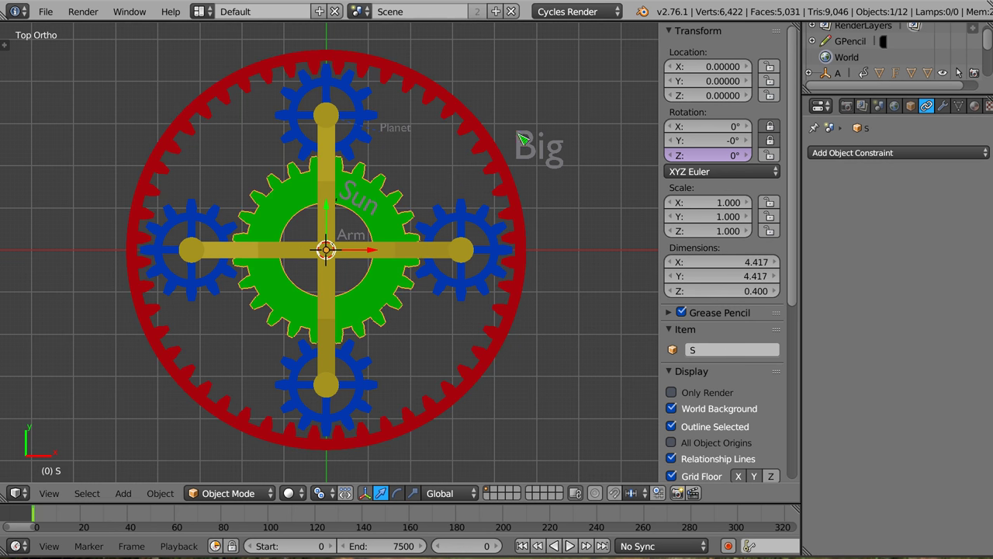
pyautogui.rightClick(496, 149)
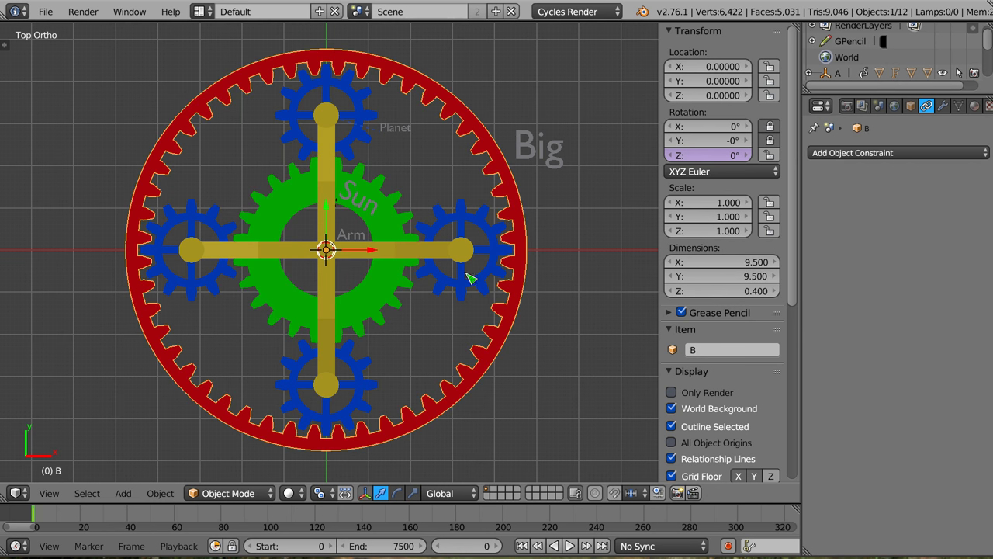
# - Select each of the four blue planet gears and the sun, then play the animation
pyautogui.rightClick(366, 138)
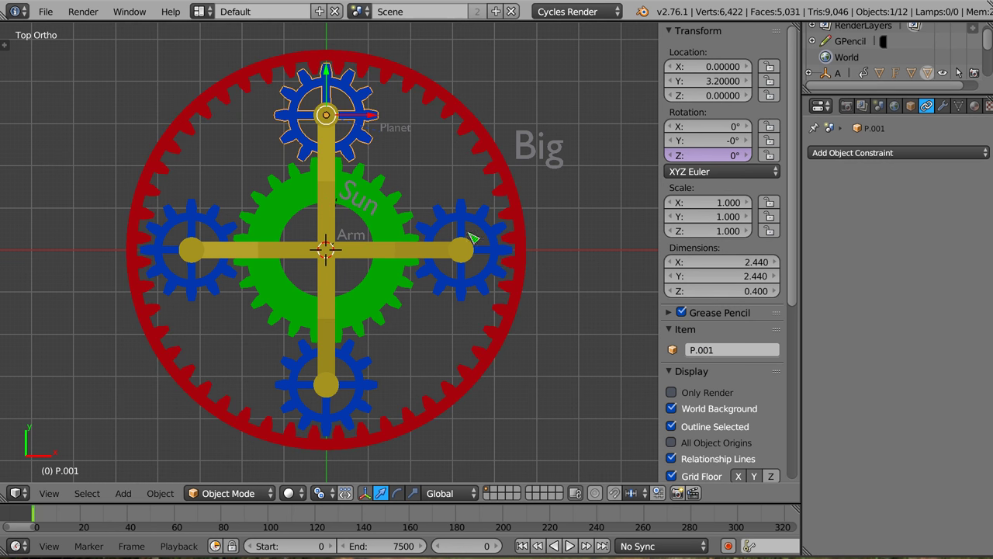
pyautogui.rightClick(488, 223)
pyautogui.rightClick(372, 383)
pyautogui.rightClick(187, 301)
pyautogui.rightClick(375, 138)
pyautogui.rightClick(399, 230)
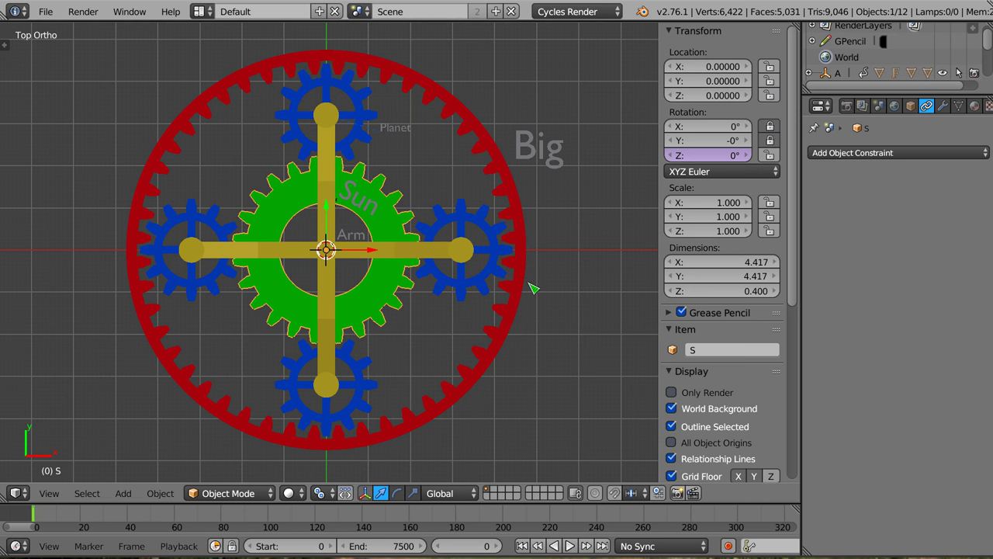
pyautogui.hotkey('alt', 'a')
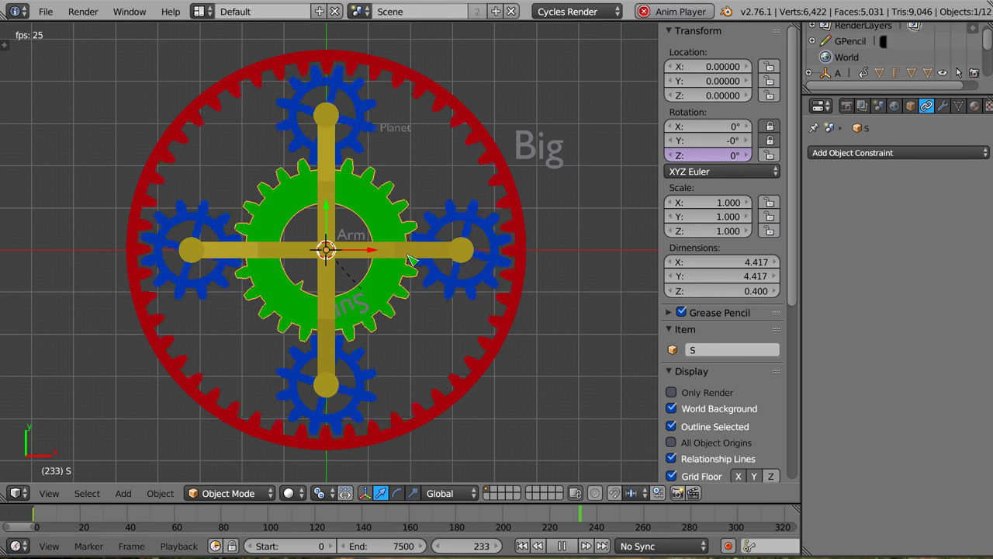
# - Stop playback and delete the driver on the red ring's Z rotation
pyautogui.rightClick(432, 250)
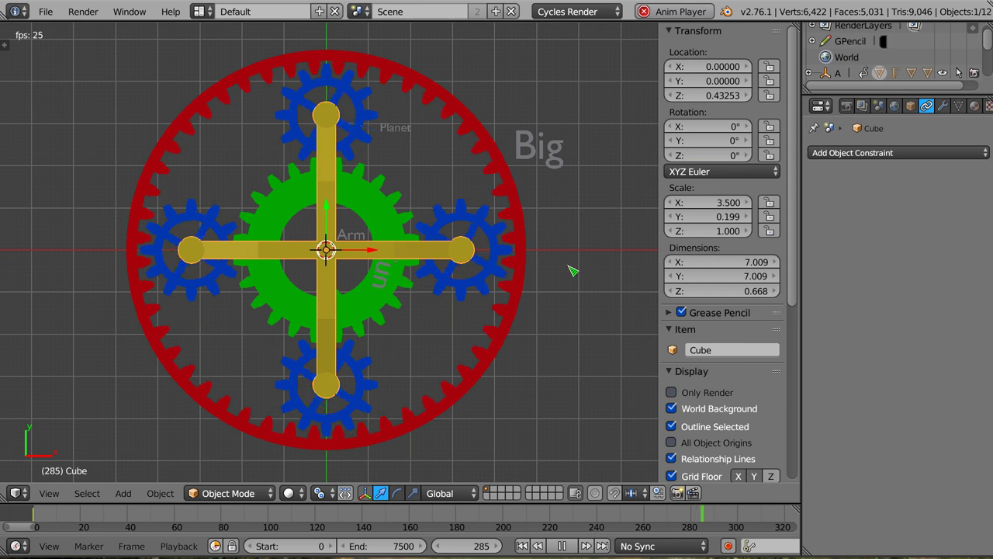
pyautogui.press('Escape')
pyautogui.rightClick(524, 225)
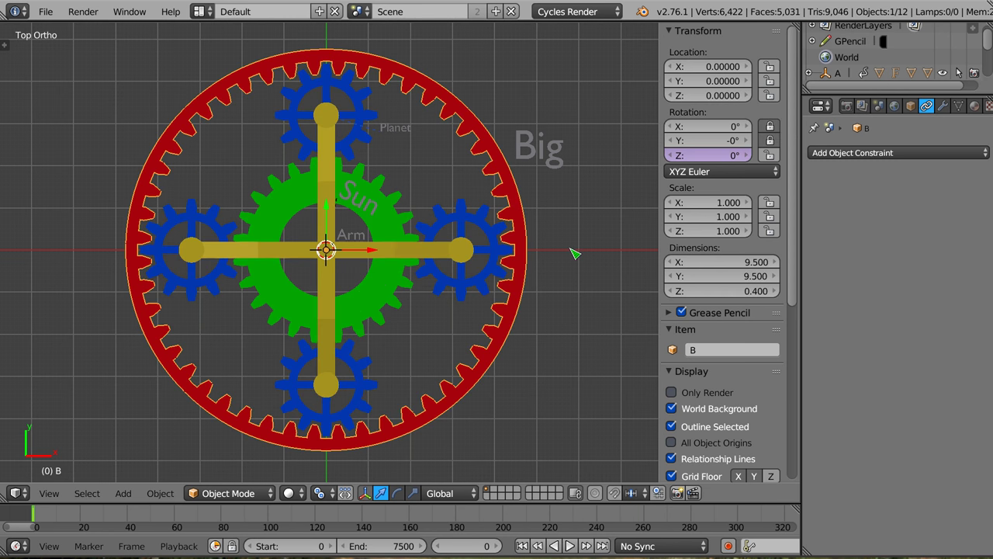
pyautogui.rightClick(702, 158)
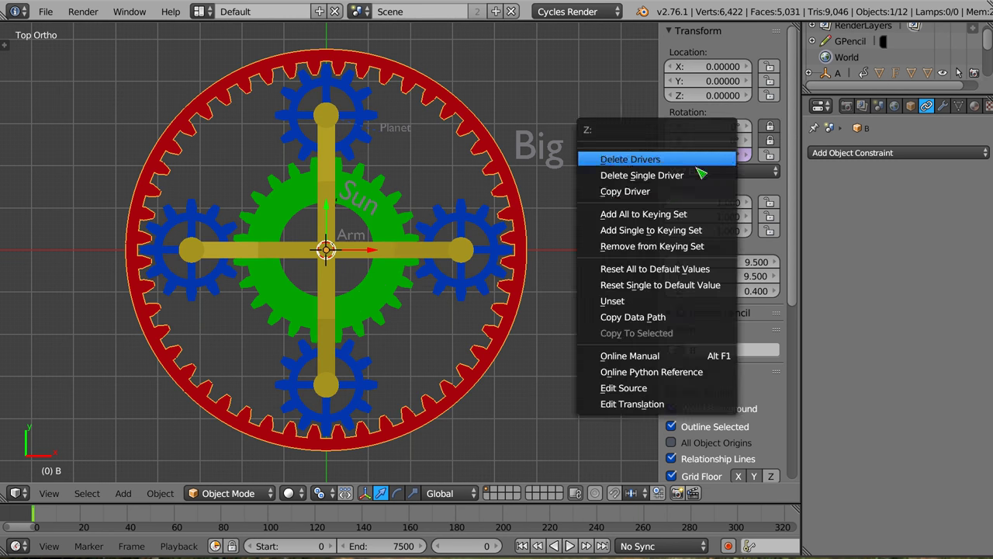
pyautogui.click(675, 176)
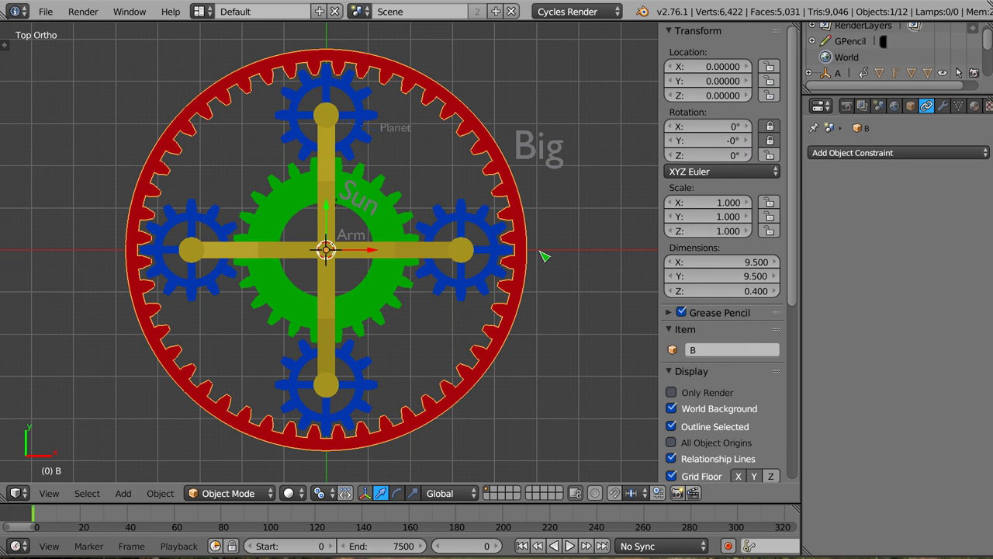
# - Test rotating the red ring, both while stopped and during animation playback
pyautogui.press('r')
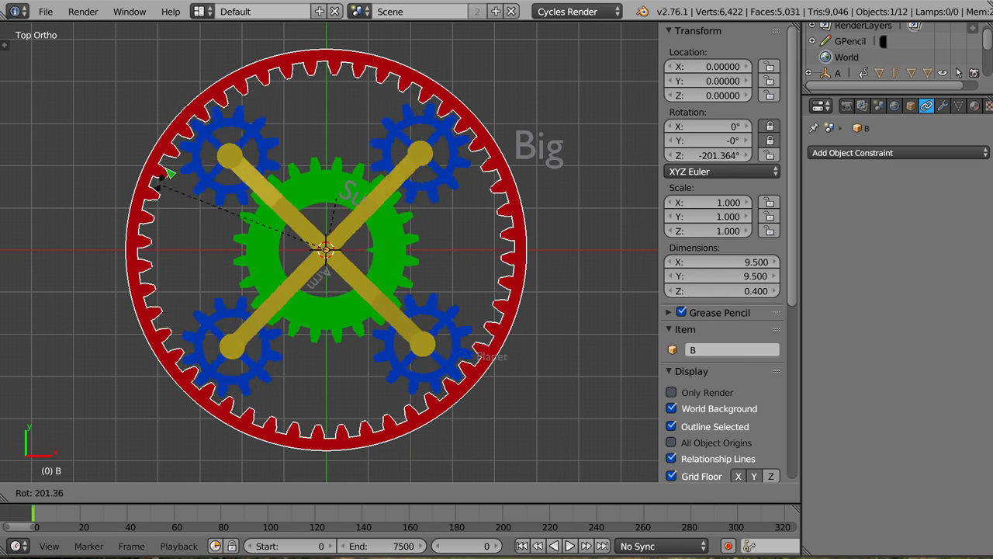
pyautogui.press('Escape')
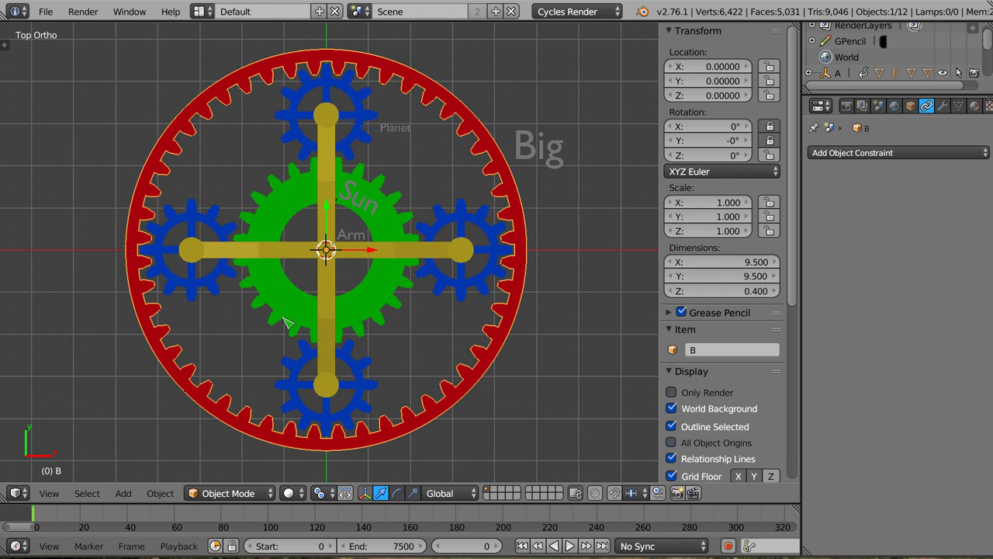
pyautogui.hotkey('alt', 'a')
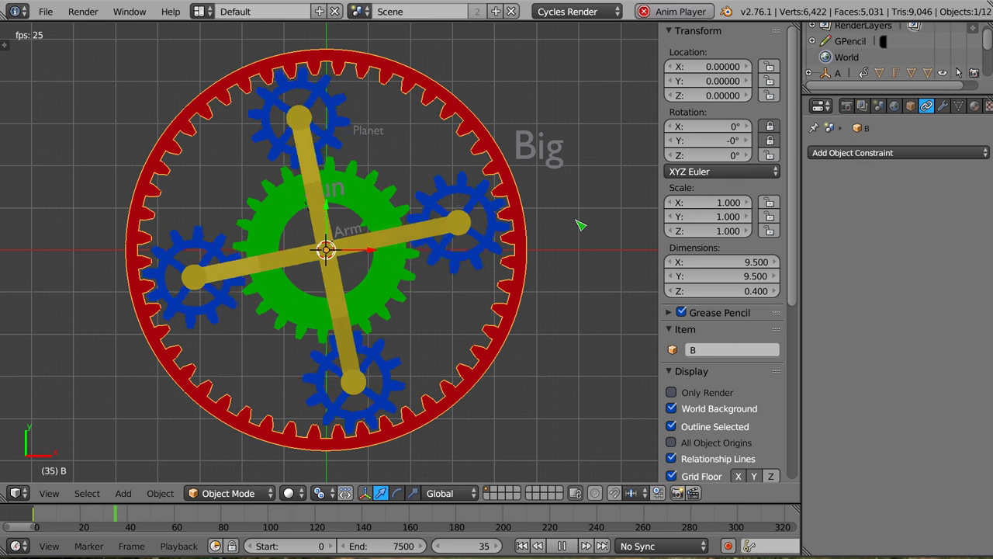
pyautogui.press('r')
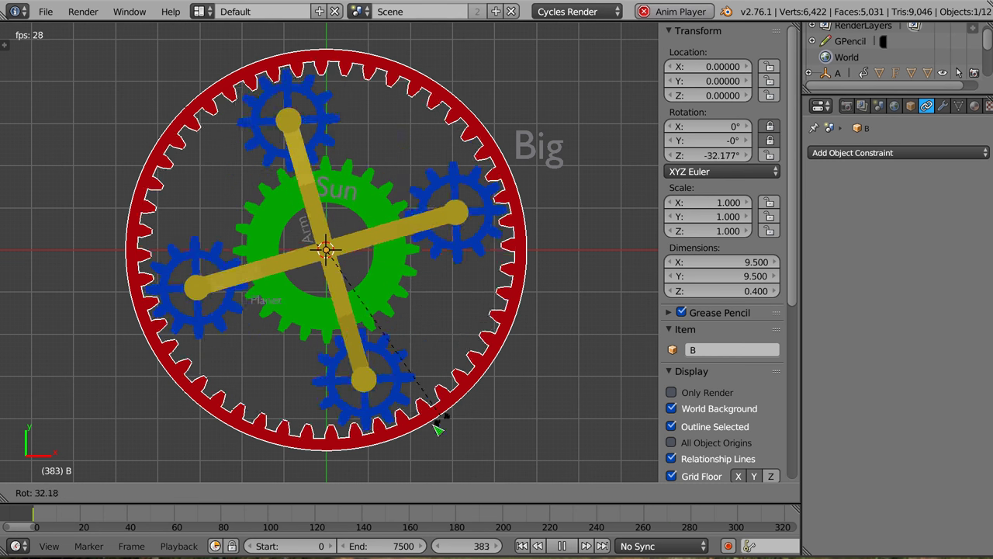
pyautogui.press('Escape')
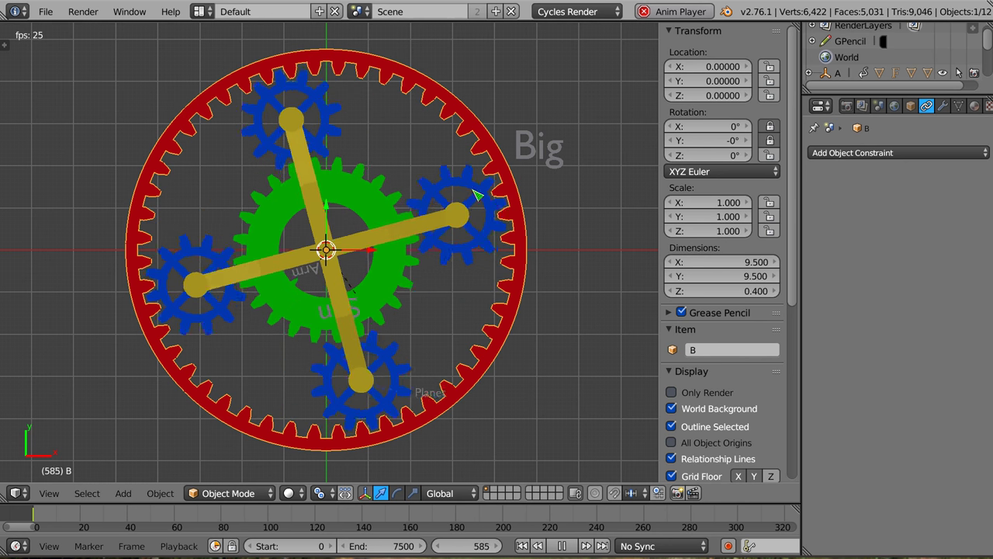
# - Select planet gears P.002, P.001 and the upper-left planet, then stop playback at frame 0
pyautogui.rightClick(503, 207)
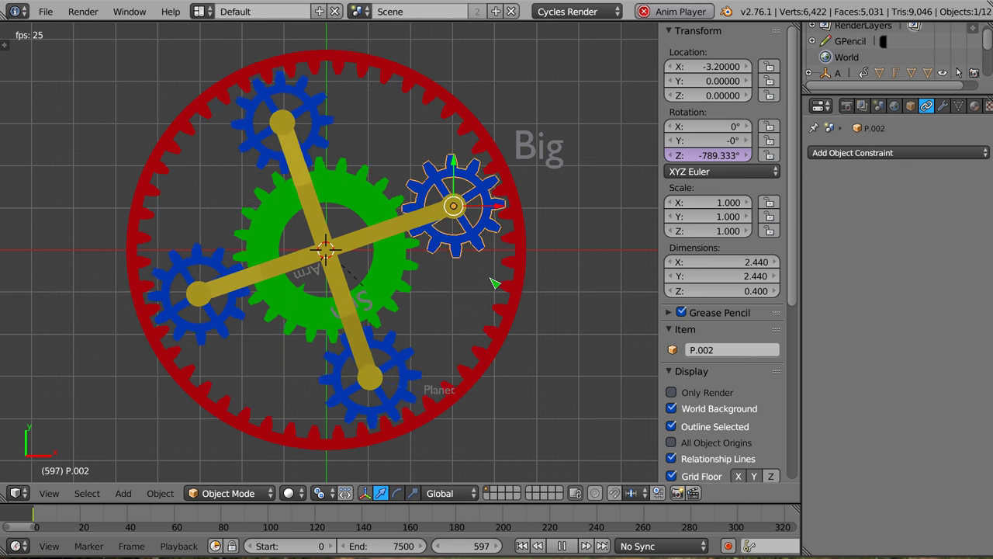
pyautogui.rightClick(295, 134)
pyautogui.rightClick(443, 326)
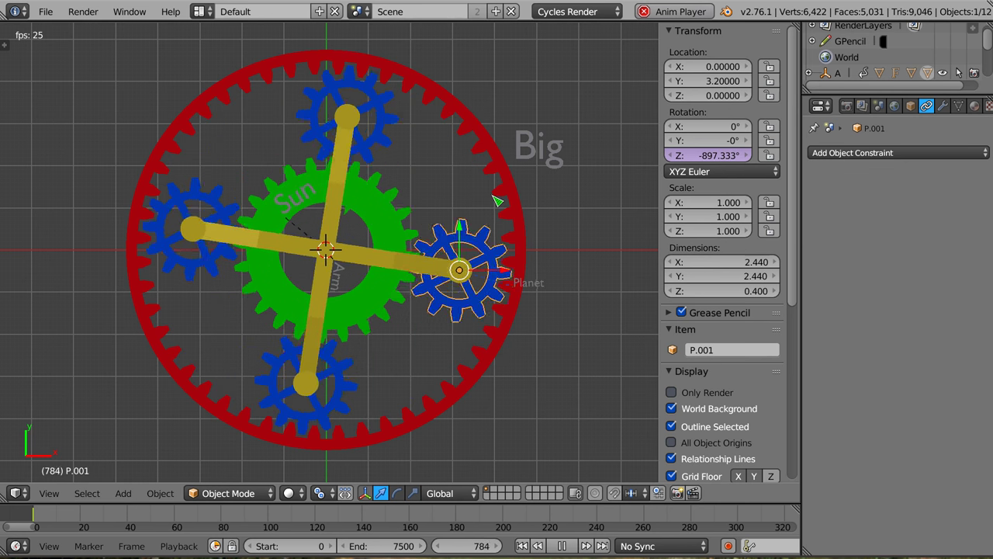
pyautogui.press('Escape')
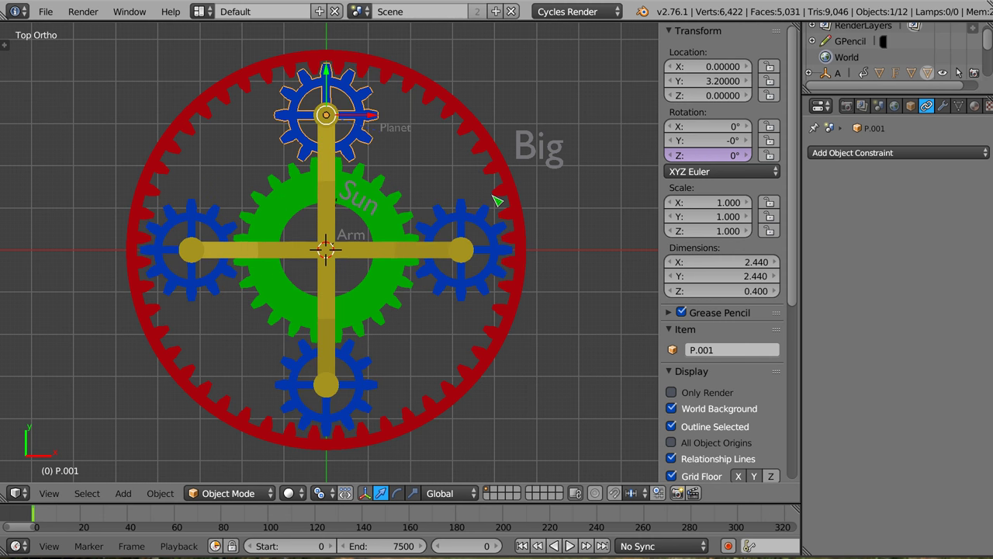
# - Reload the start-up file and delete the default text object
pyautogui.hotkey('ctrl', 'n')
pyautogui.click(496, 195)
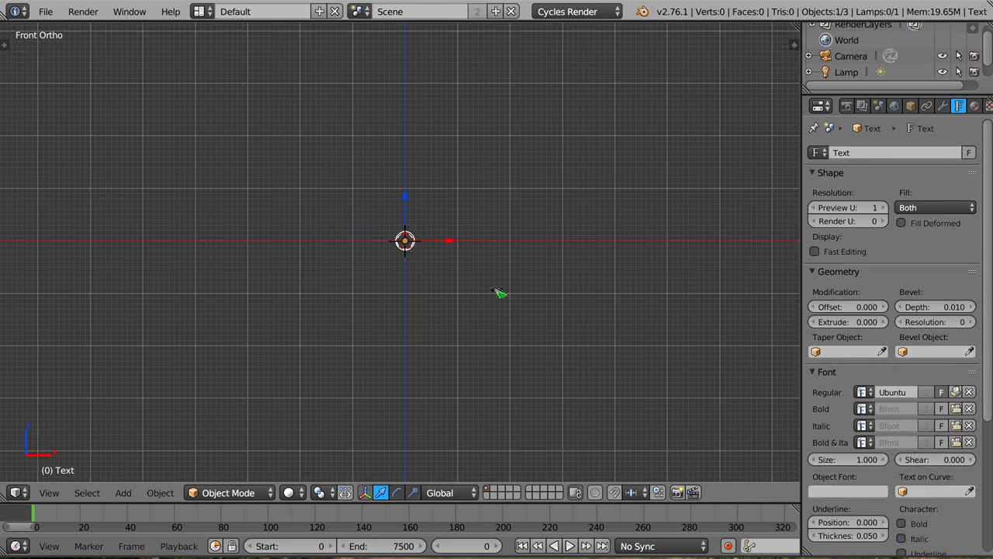
pyautogui.click(442, 273)
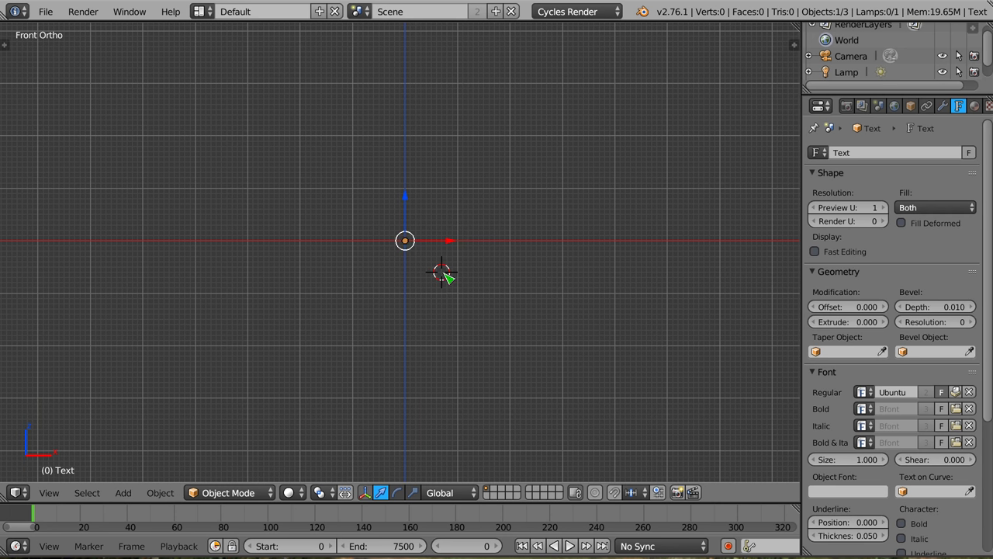
pyautogui.press('x')
pyautogui.click(408, 237)
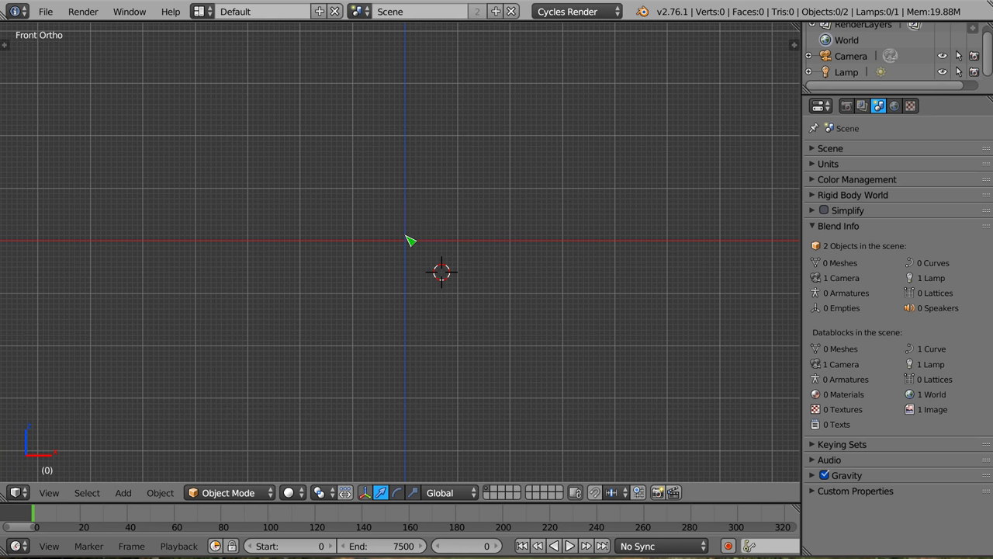
# - Delete the lamp and the camera, leaving an empty scene
pyautogui.hotkey('shift', 'c')
pyautogui.scroll(1, 455, 362)
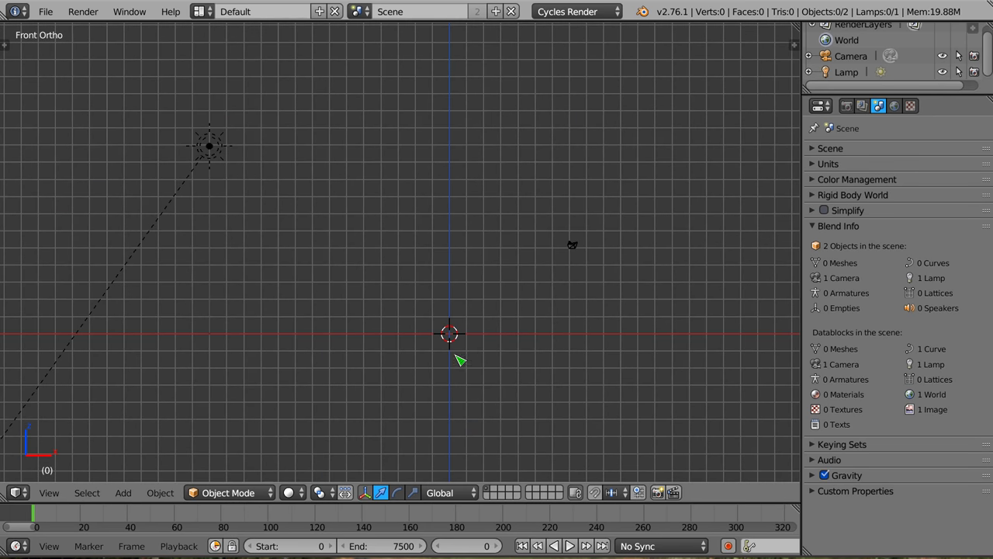
pyautogui.rightClick(227, 160)
pyautogui.moveTo(224, 160)
pyautogui.mouseDown(button='middle')
pyautogui.moveTo(328, 304)
pyautogui.moveTo(384, 266)
pyautogui.moveTo(364, 264)
pyautogui.mouseUp(button='middle')
pyautogui.press('x')
pyautogui.click(368, 264)
pyautogui.rightClick(598, 239)
pyautogui.press('x')
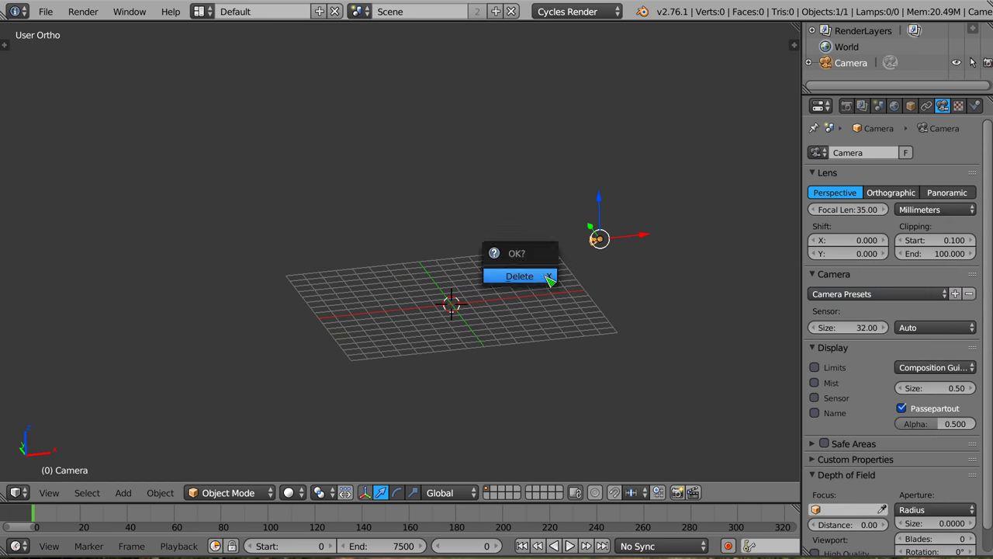
pyautogui.click(520, 276)
pyautogui.scroll(3, 465, 318)
pyautogui.scroll(4, 468, 322)
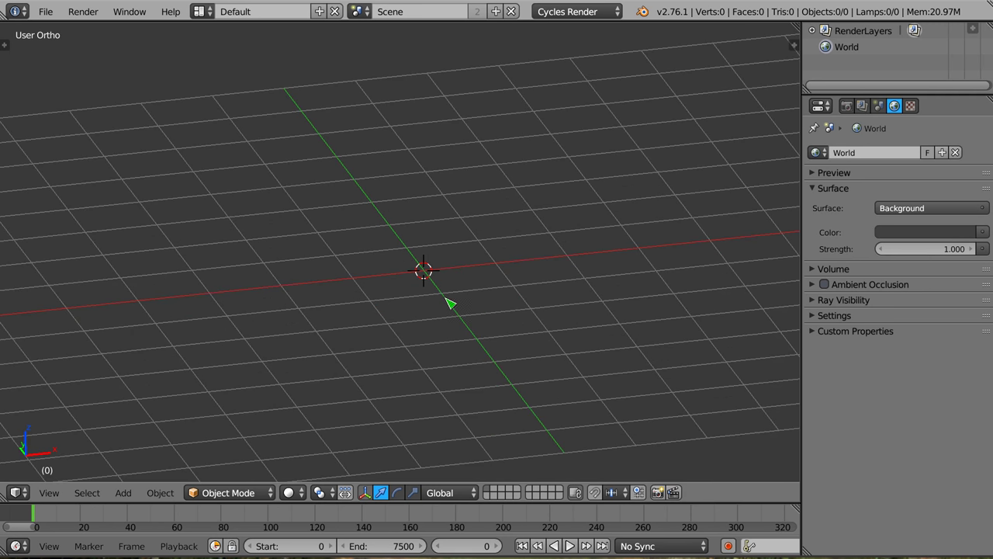
pyautogui.hotkey('shift', 'a')
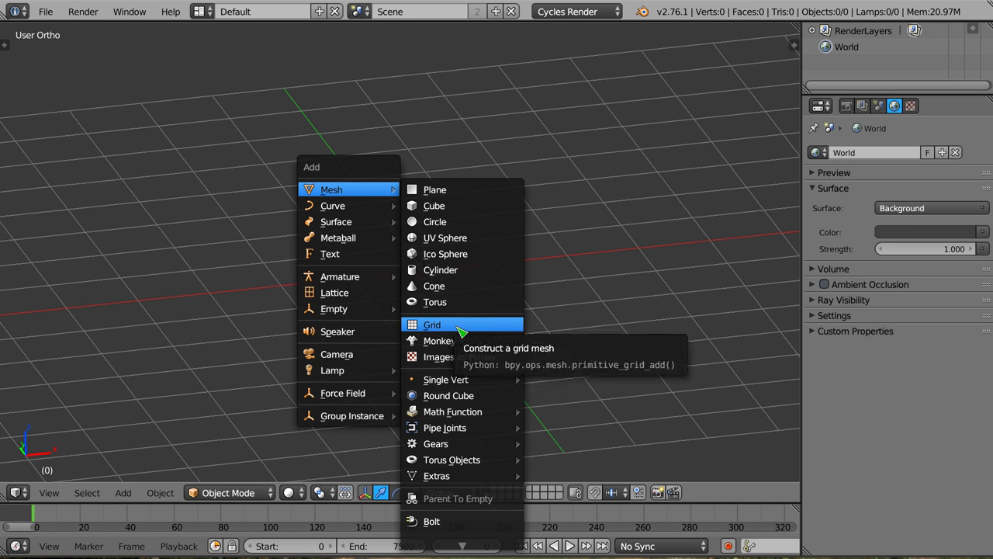
pyautogui.moveTo(435, 444)
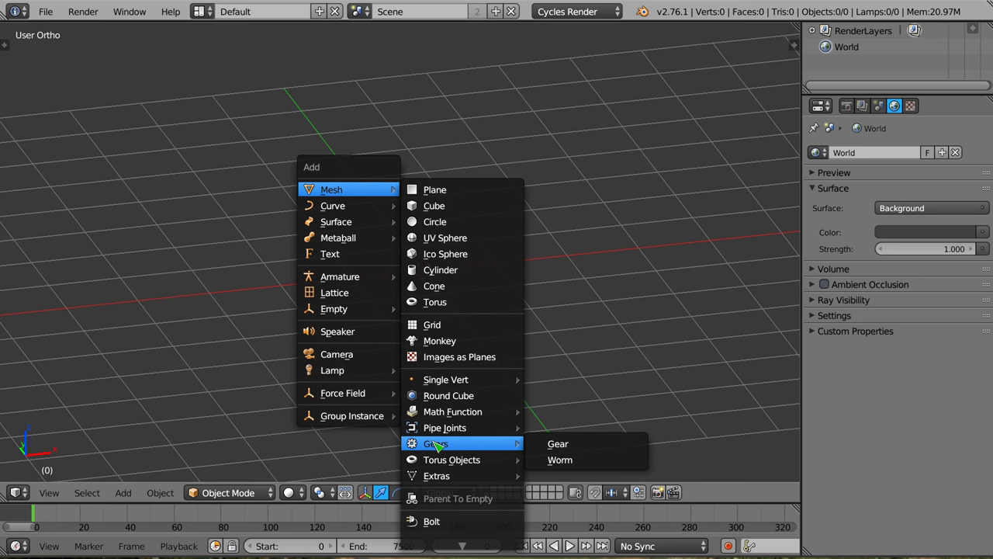
# - Add a Gear mesh from Mesh > Gears, then bring up the Add-ons preferences
pyautogui.click(556, 444)
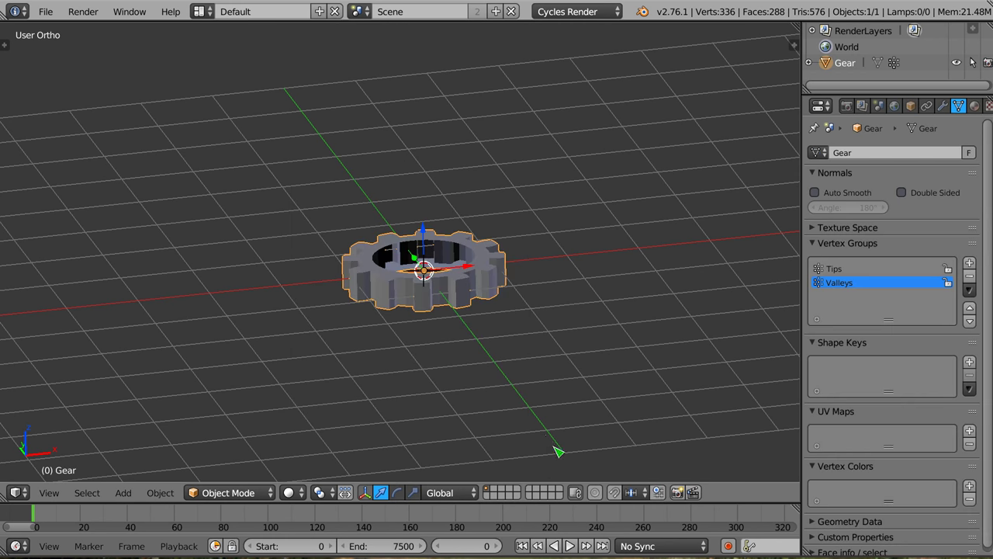
pyautogui.moveTo(481, 269)
pyautogui.mouseDown(button='middle')
pyautogui.moveTo(378, 380)
pyautogui.moveTo(591, 301)
pyautogui.moveTo(381, 266)
pyautogui.moveTo(206, 170)
pyautogui.moveTo(399, 281)
pyautogui.moveTo(362, 282)
pyautogui.mouseUp(button='middle')
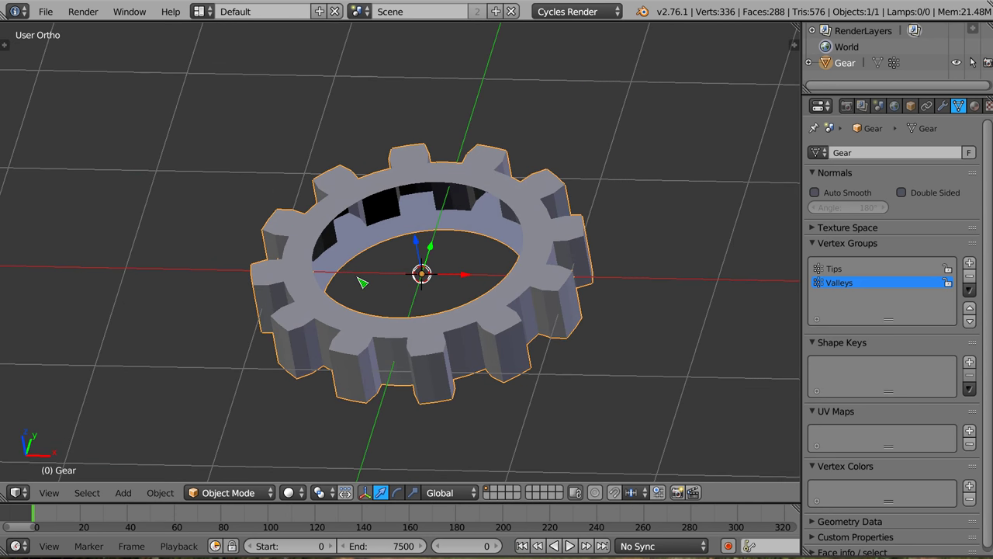
pyautogui.hotkey('ctrl', 'alt', 'u')
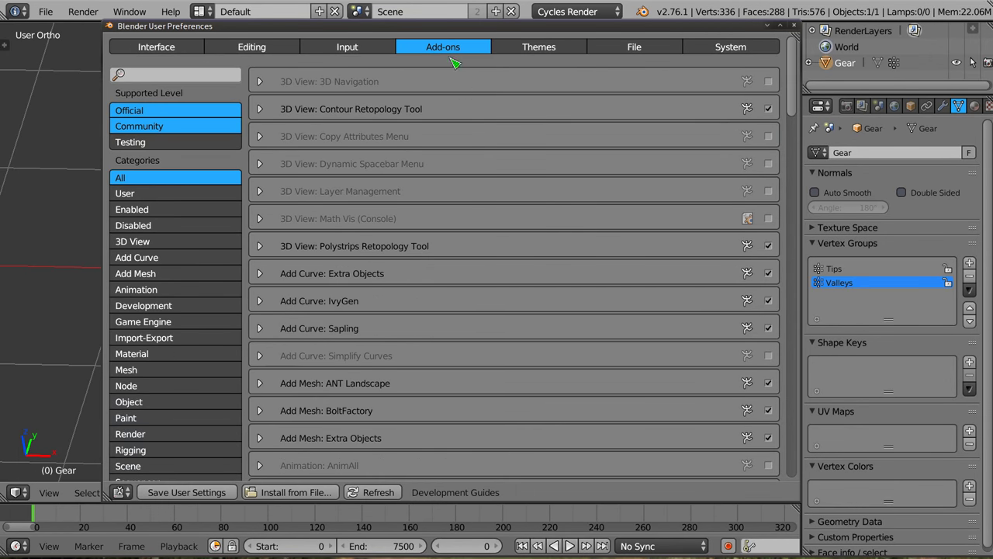
# - Include Testing add-ons, search 'ex', check Add Mesh: Extra Objects is enabled, and close preferences
pyautogui.click(156, 143)
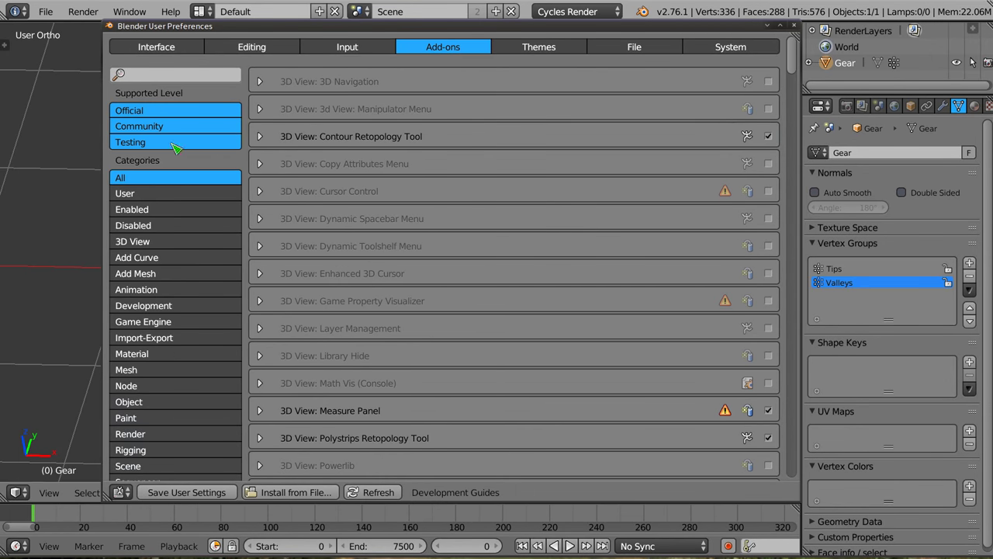
pyautogui.click(163, 75)
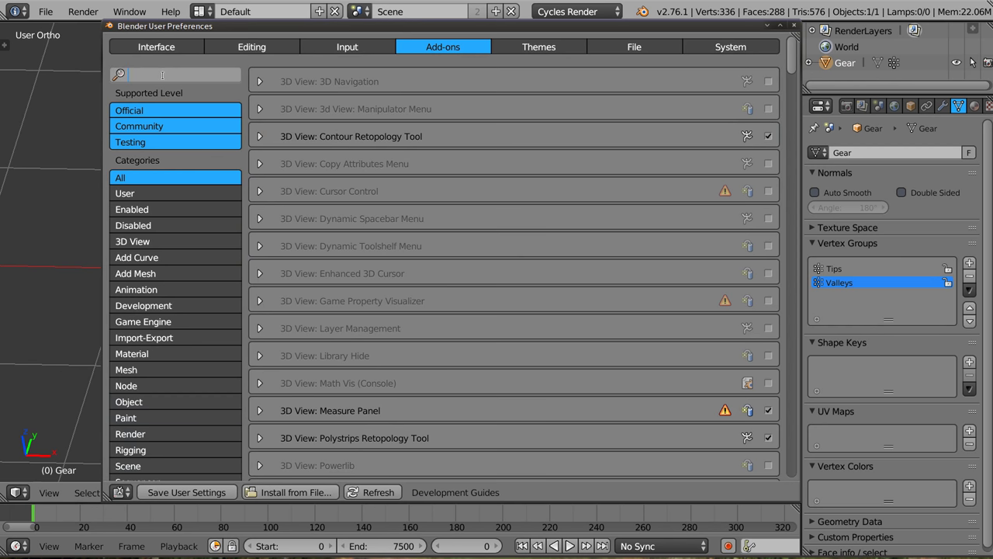
pyautogui.write('ex')
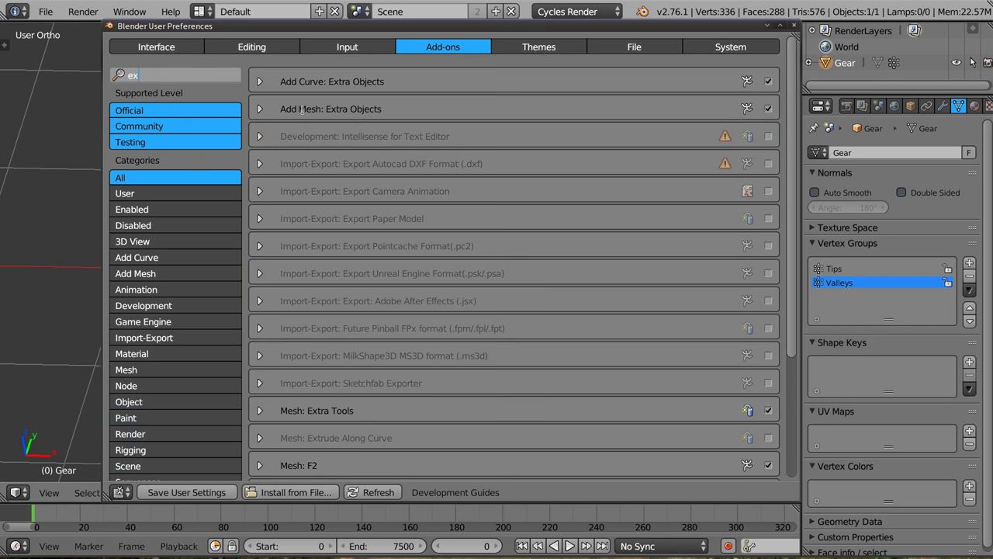
pyautogui.press('Return')
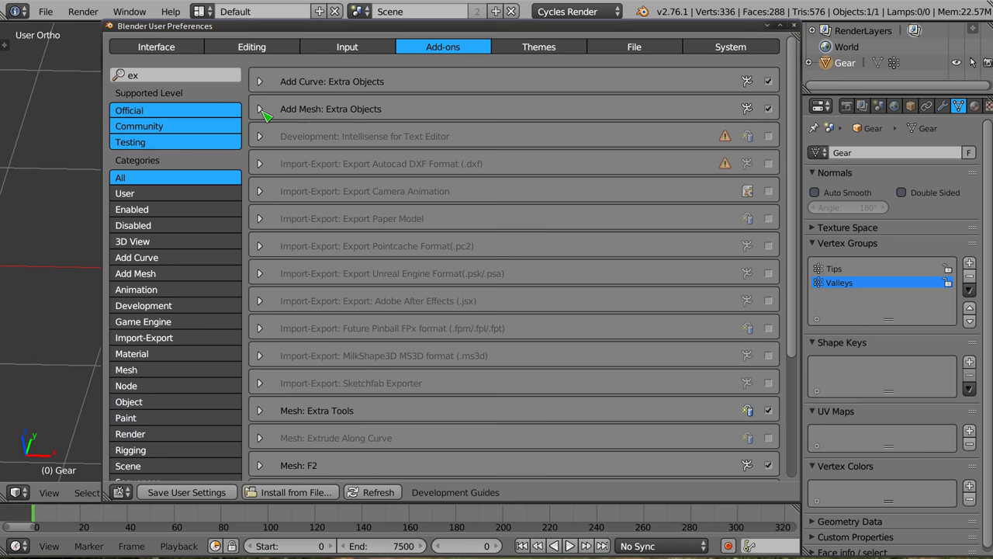
pyautogui.click(261, 110)
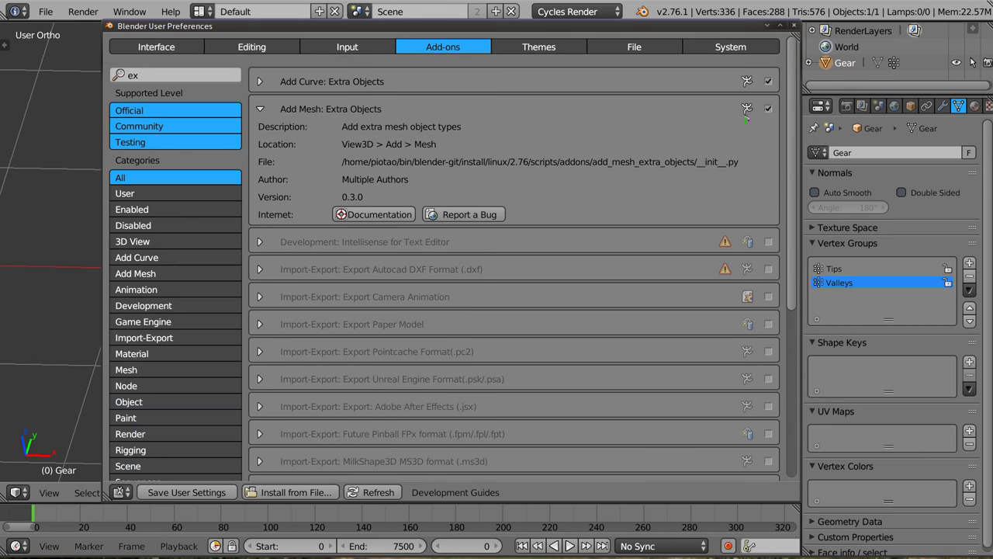
pyautogui.click(794, 26)
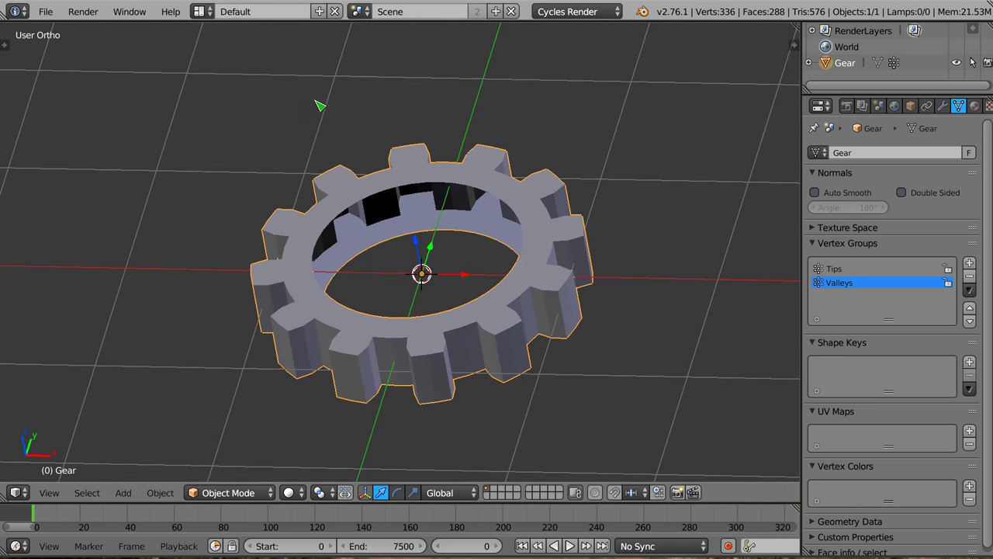
# - Move the gear 3 units along X, then switch to top view and recentre
pyautogui.scroll(-6, 399, 143)
pyautogui.moveTo(413, 148)
pyautogui.mouseDown(button='middle')
pyautogui.moveTo(436, 251)
pyautogui.moveTo(373, 185)
pyautogui.moveTo(343, 195)
pyautogui.moveTo(415, 212)
pyautogui.mouseUp(button='middle')
pyautogui.press('g')
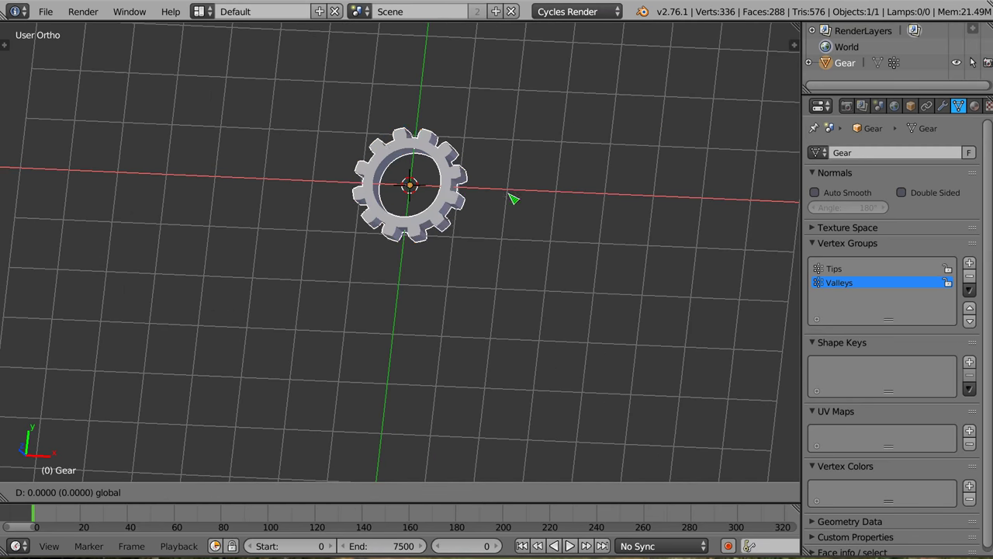
pyautogui.press('3')
pyautogui.press('Return')
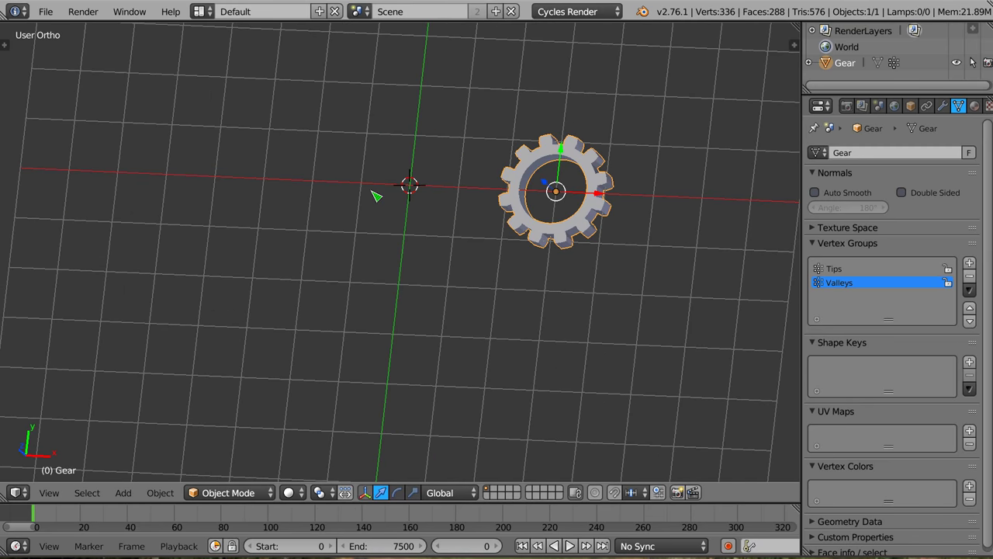
pyautogui.press('KP_7')
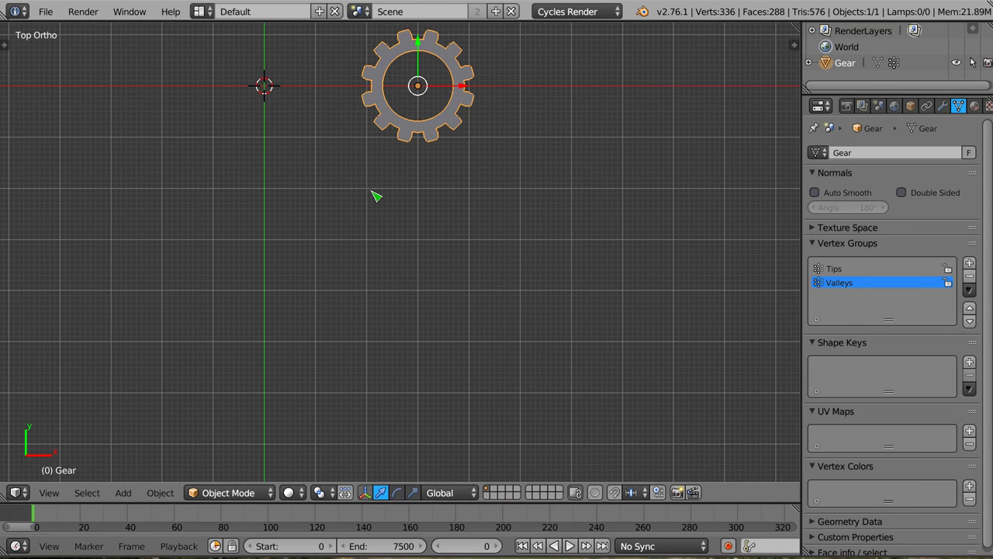
pyautogui.moveTo(332, 150)
pyautogui.keyDown('shift'); pyautogui.mouseDown(button='middle')
pyautogui.moveTo(381, 230)
pyautogui.moveTo(518, 307)
pyautogui.mouseUp(button='middle'); pyautogui.keyUp('shift')
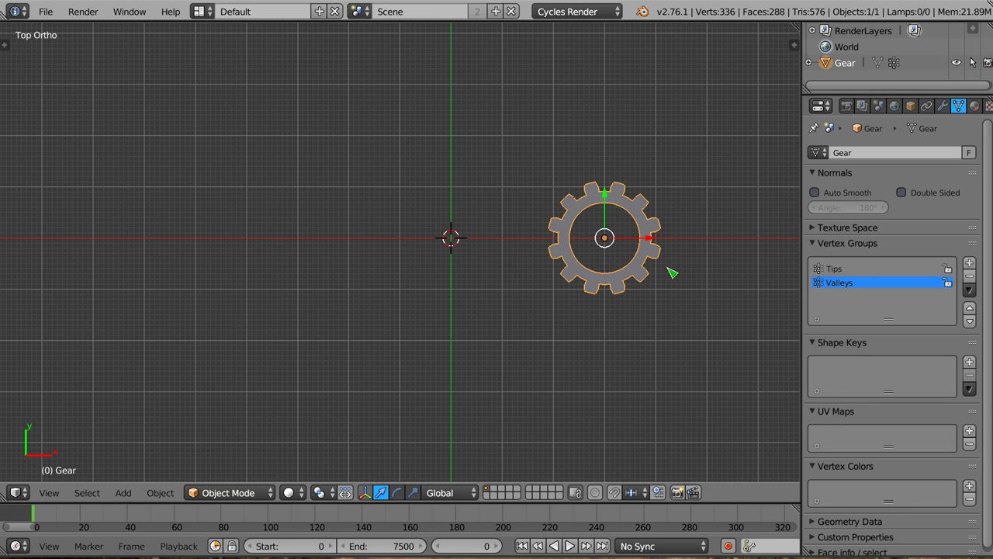
pyautogui.hotkey('shift', 'a')
pyautogui.moveTo(582, 479)
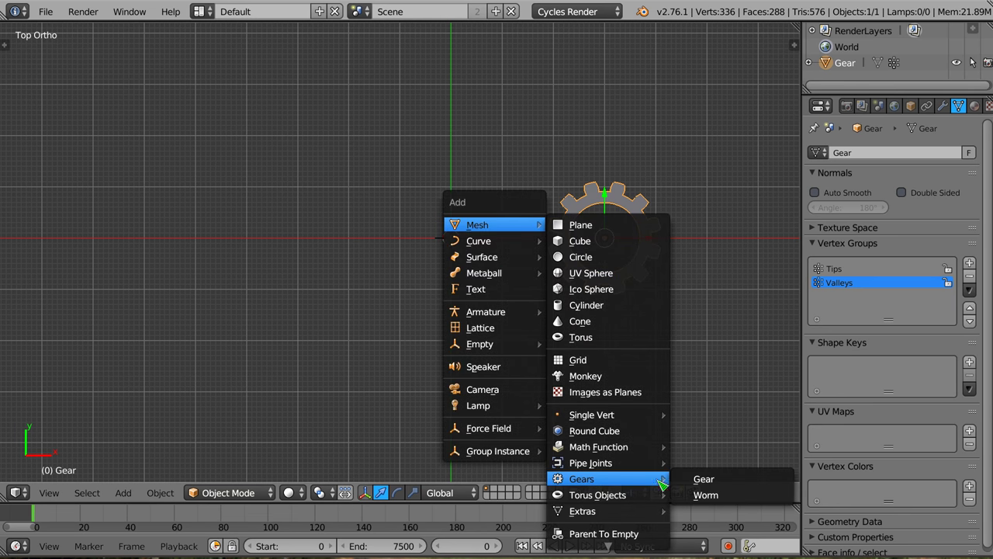
# - Add Gear.001 at the origin and raise its Number of Teeth from 12 to 43
pyautogui.click(702, 480)
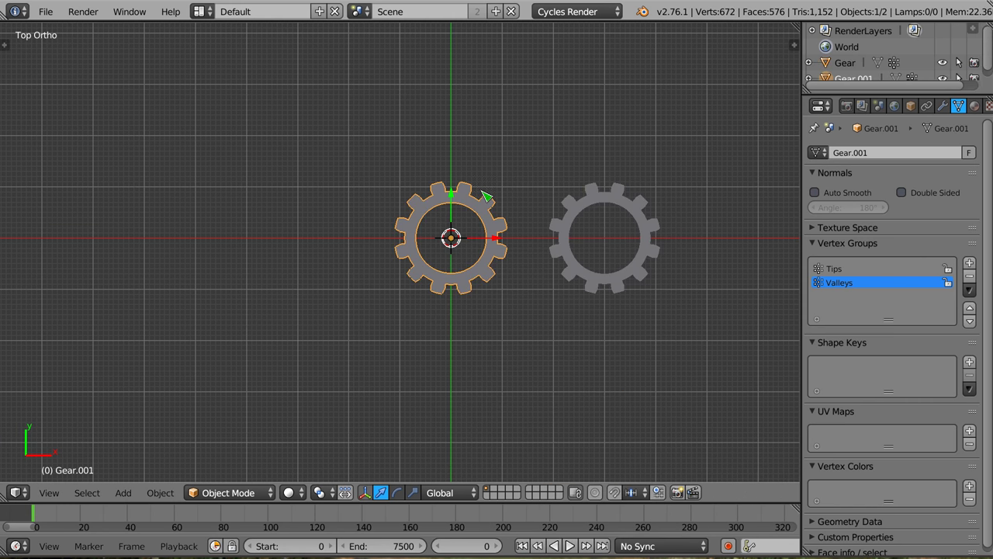
pyautogui.press('t')
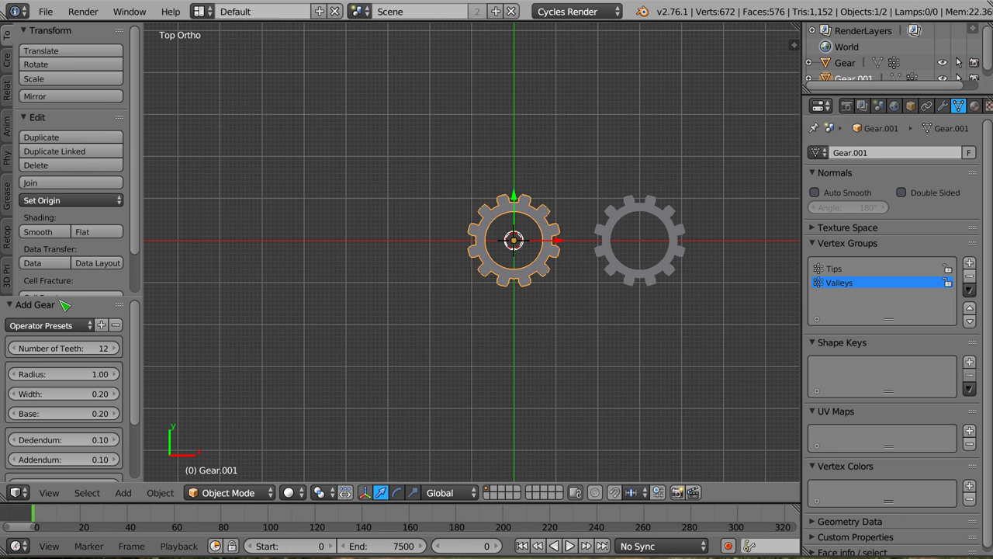
pyautogui.moveTo(63, 297); pyautogui.dragTo(82, 163)
pyautogui.keyDown('ctrl'); pyautogui.moveTo(97, 269); pyautogui.dragTo(124, 271, button='middle'); pyautogui.keyUp('ctrl')
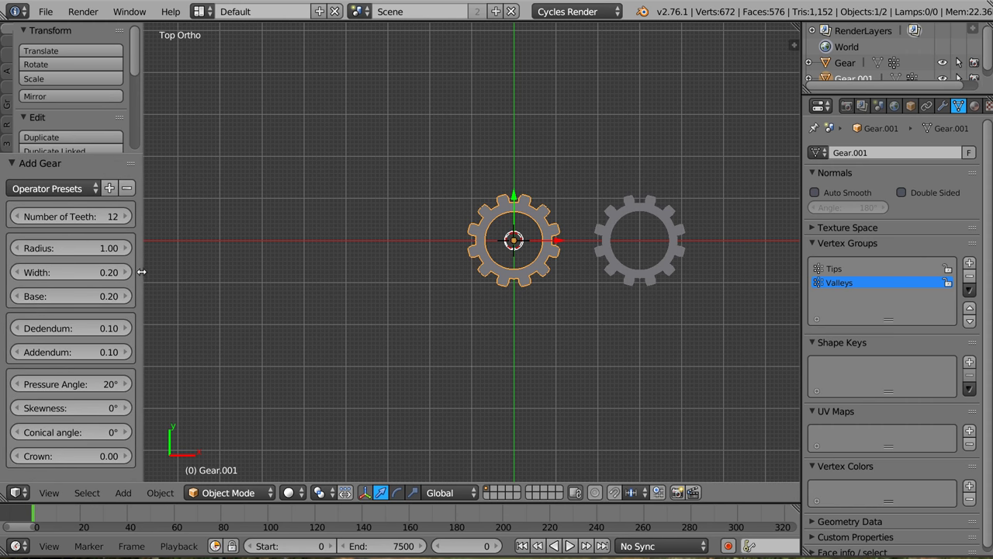
pyautogui.moveTo(142, 272); pyautogui.dragTo(202, 273)
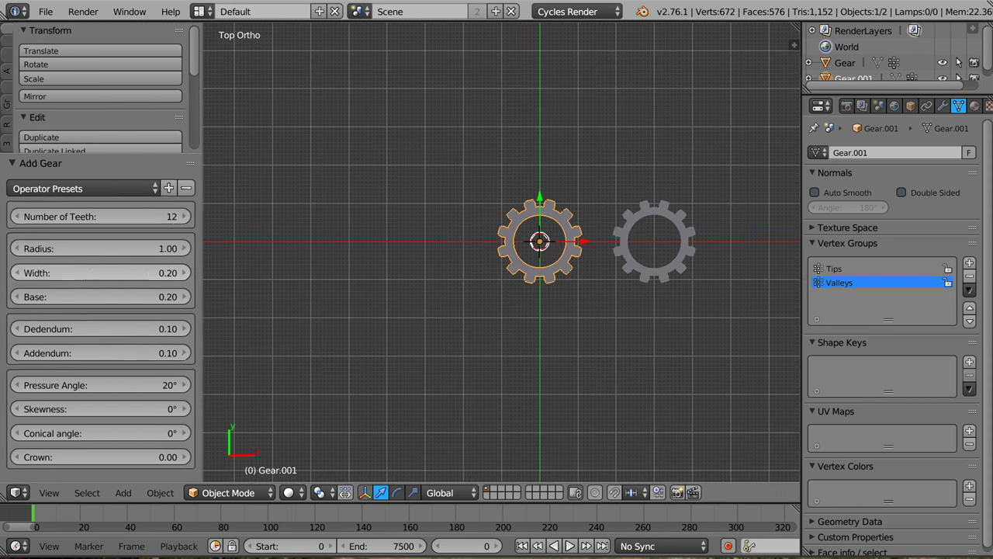
pyautogui.keyDown('ctrl'); pyautogui.moveTo(89, 277); pyautogui.dragTo(111, 280, button='middle'); pyautogui.keyUp('ctrl')
pyautogui.moveTo(85, 216)
pyautogui.mouseDown()
pyautogui.moveTo(147, 215)
pyautogui.moveTo(128, 227)
pyautogui.mouseUp()
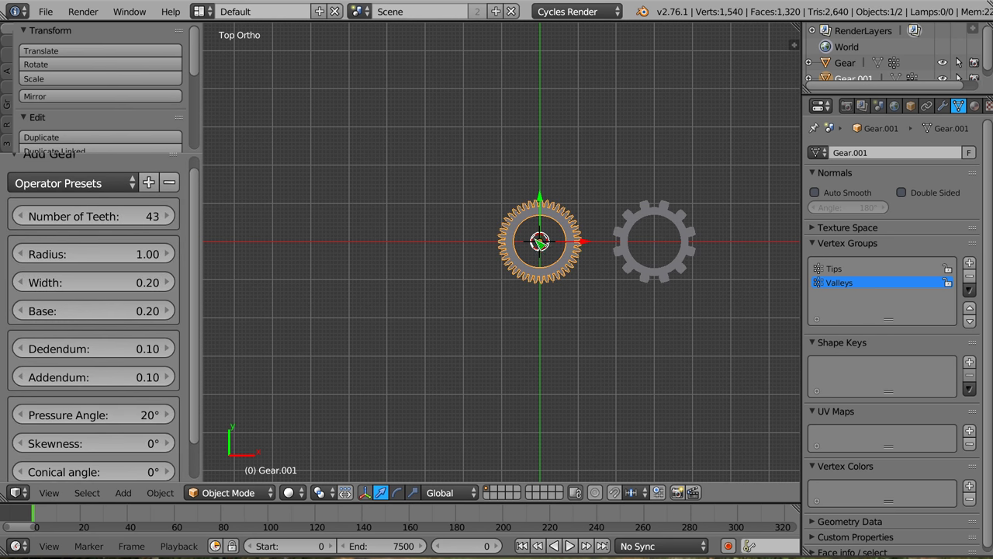
pyautogui.click(93, 224)
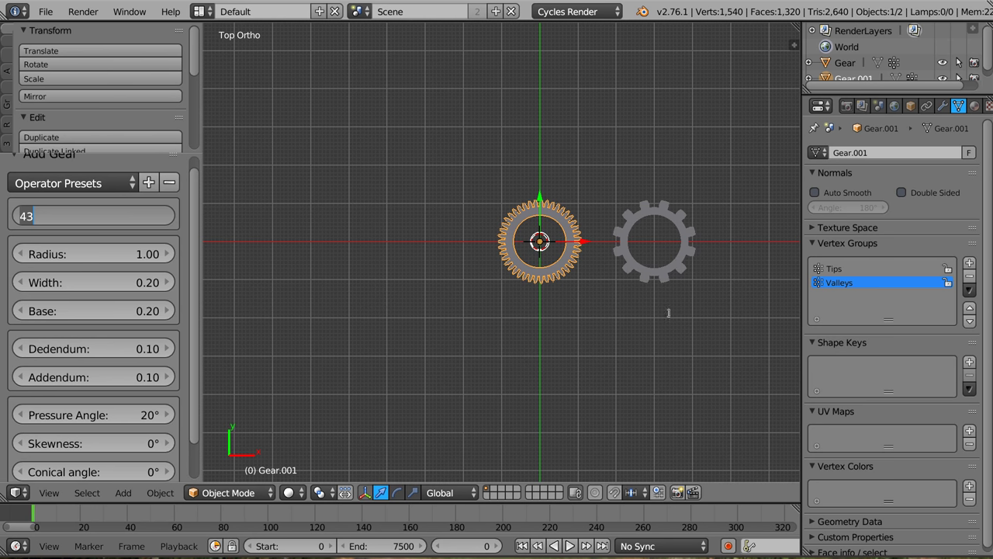
pyautogui.write('d')
pyautogui.press('Return')
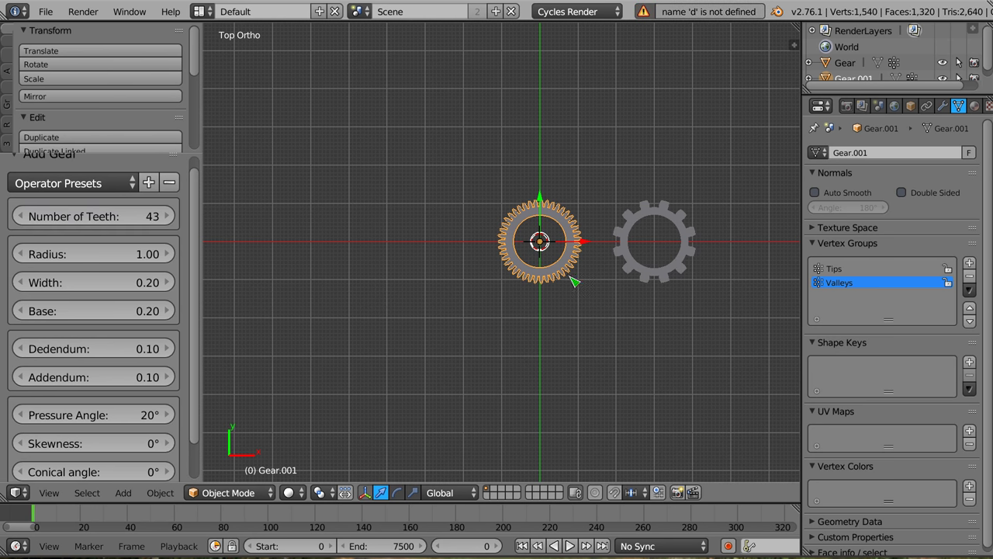
# - Write '12' in grease pencil under the original gear and delete the 43-tooth gear
pyautogui.press('Tab')
pyautogui.press('Tab')
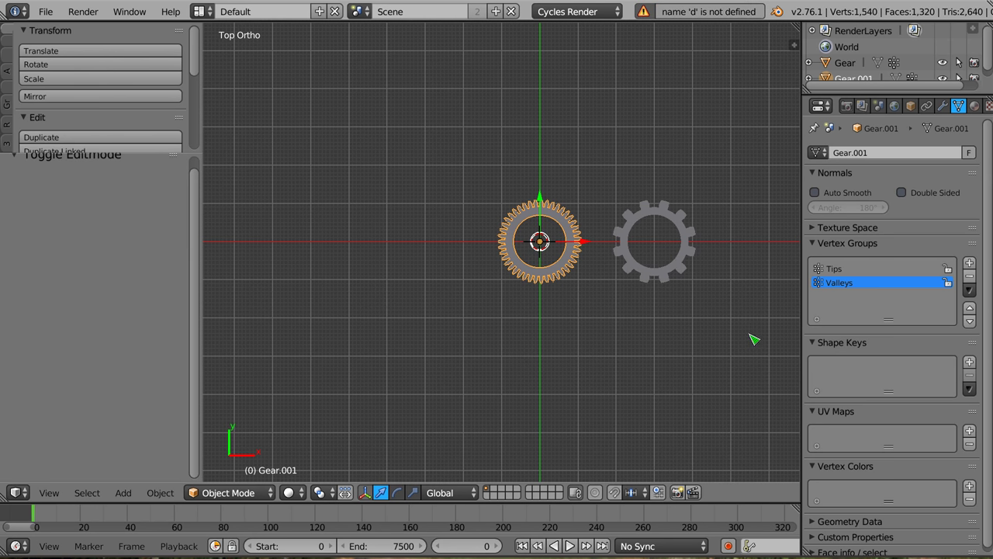
pyautogui.moveTo(667, 313)
pyautogui.mouseDown()
pyautogui.moveTo(676, 298)
pyautogui.moveTo(682, 308)
pyautogui.mouseUp()
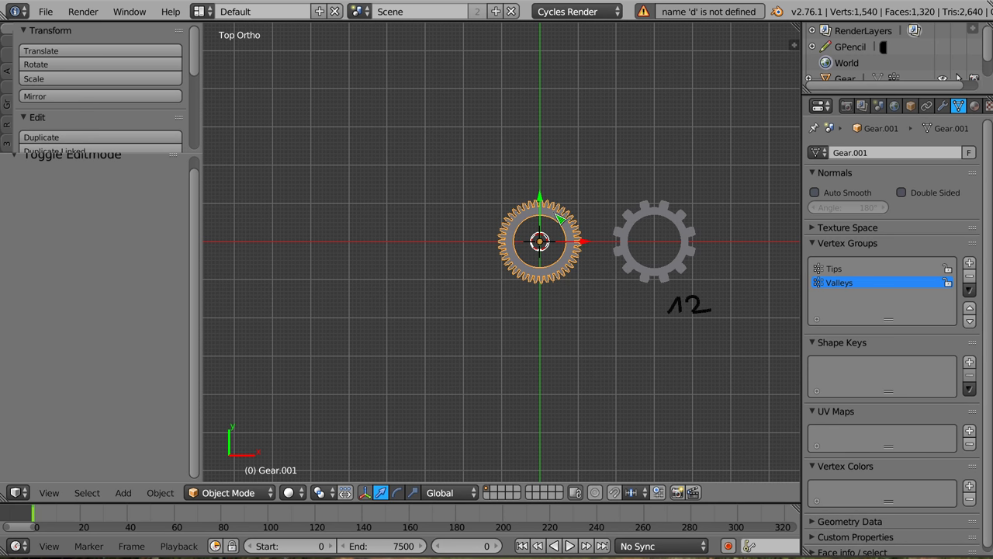
pyautogui.press('x')
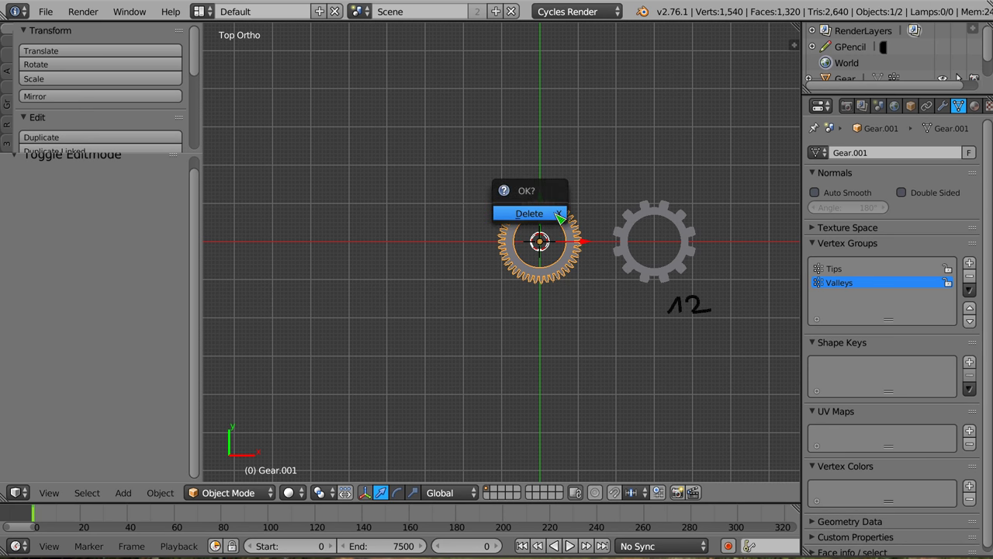
pyautogui.click(559, 218)
pyautogui.hotkey('shift', 'a')
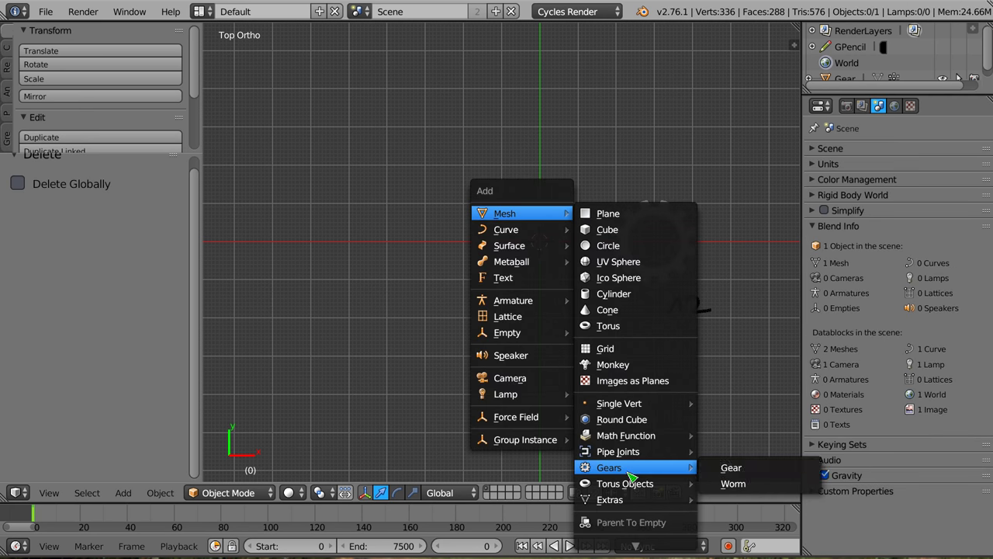
# - Add Gear.002 at the origin with Number of Teeth 24 and Radius 2
pyautogui.moveTo(609, 467)
pyautogui.click(733, 467)
pyautogui.click(102, 218)
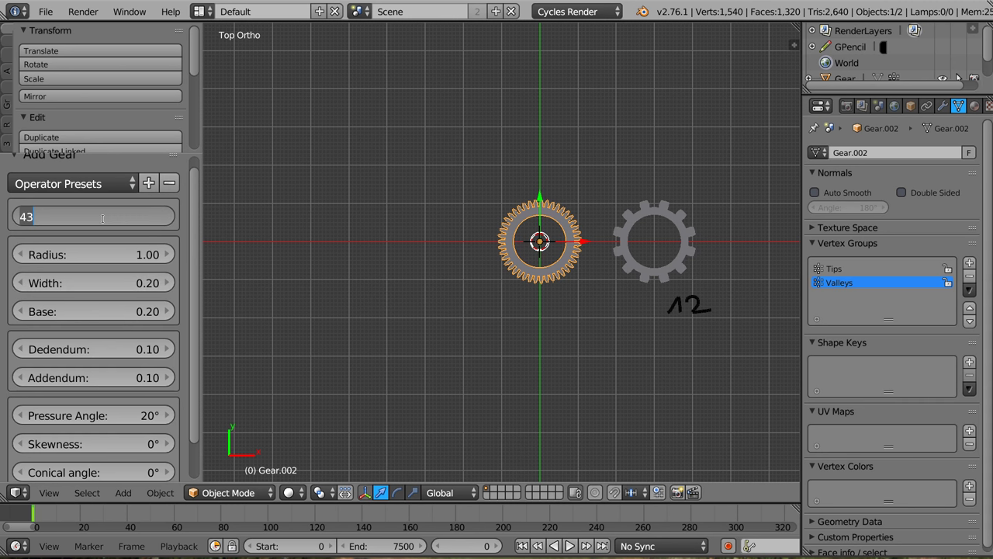
pyautogui.write('24')
pyautogui.press('Return')
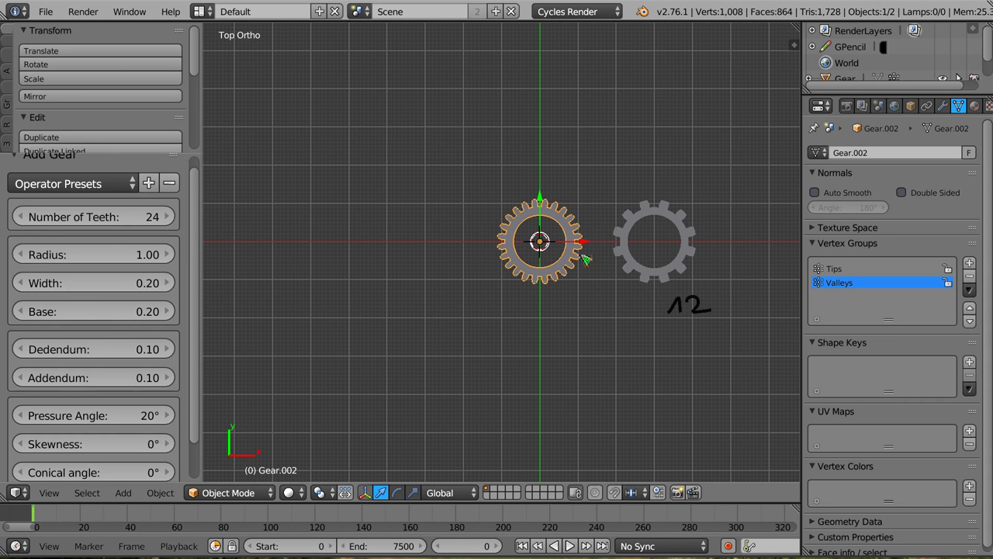
pyautogui.click(89, 255)
pyautogui.write('2')
pyautogui.press('Return')
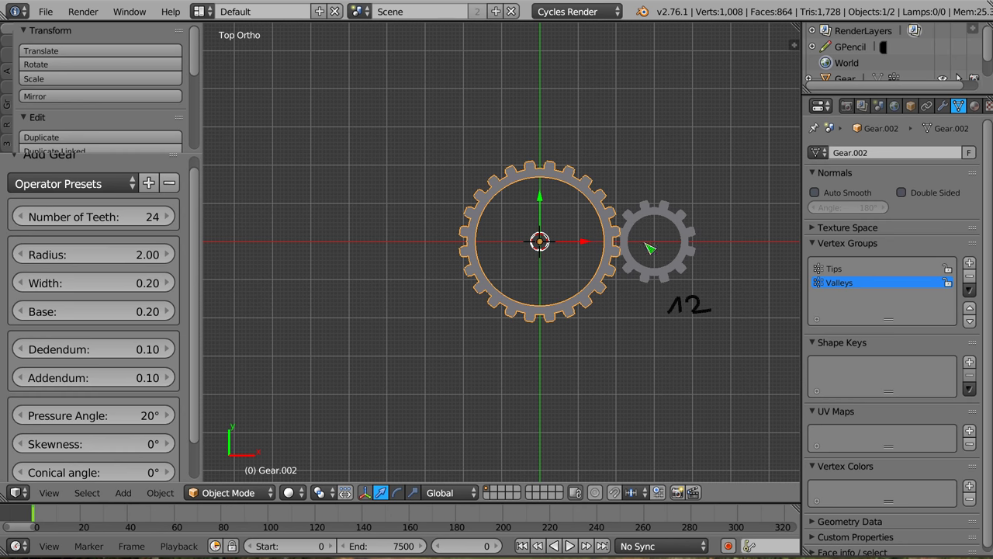
# - Hand-write '24' in grease pencil under the large gear
pyautogui.scroll(3, 636, 262)
pyautogui.scroll(2, 626, 231)
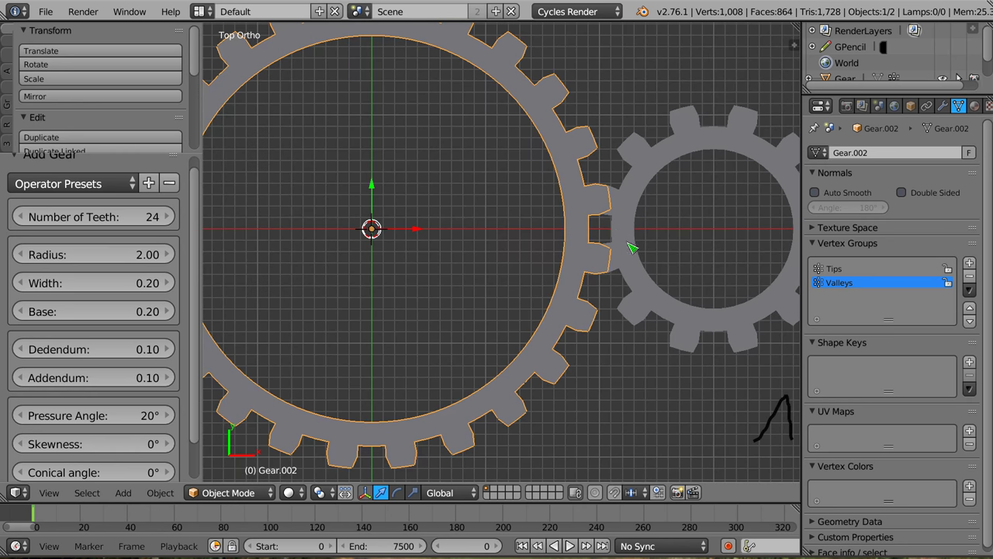
pyautogui.scroll(-2, 628, 240)
pyautogui.scroll(-2, 626, 242)
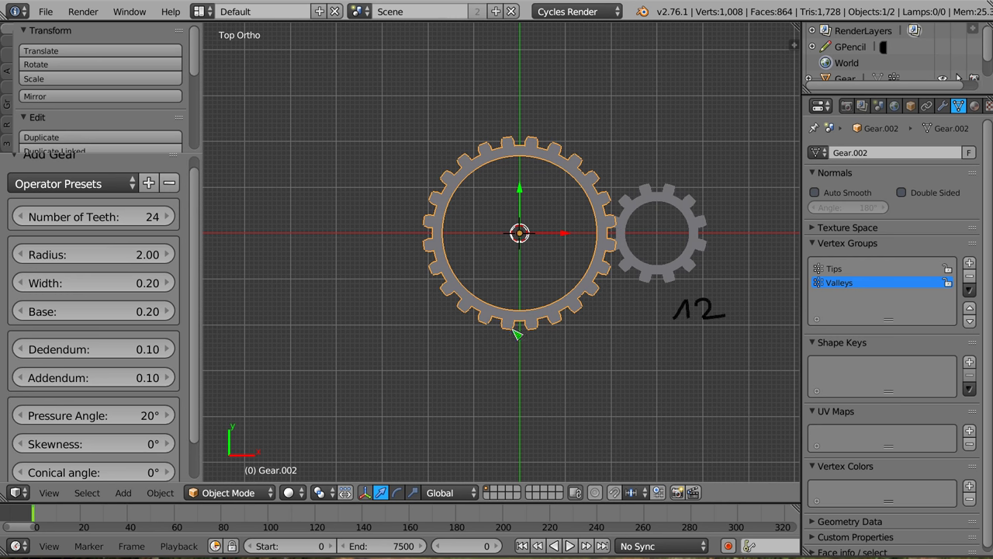
pyautogui.moveTo(501, 348); pyautogui.dragTo(537, 361)
pyautogui.hotkey('shift', 'a')
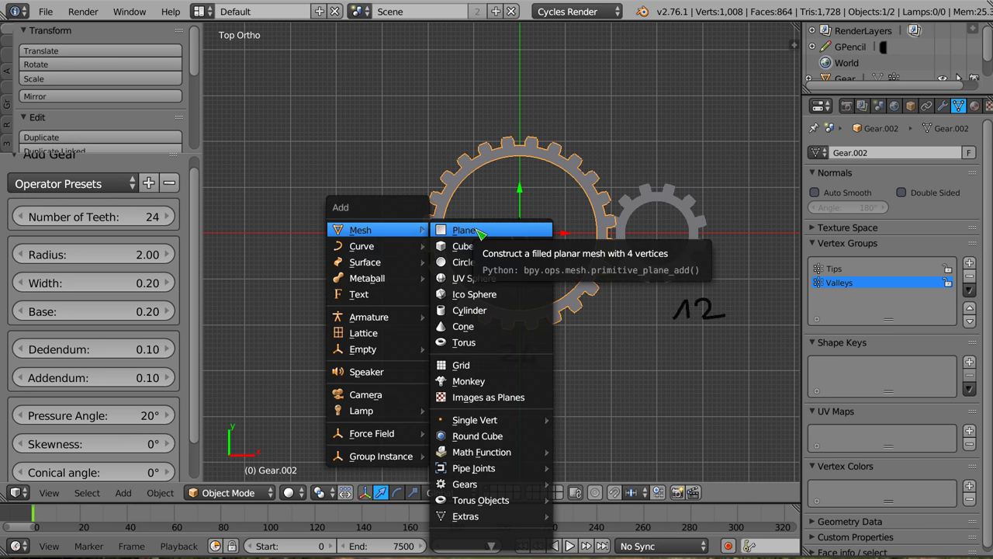
pyautogui.moveTo(465, 484)
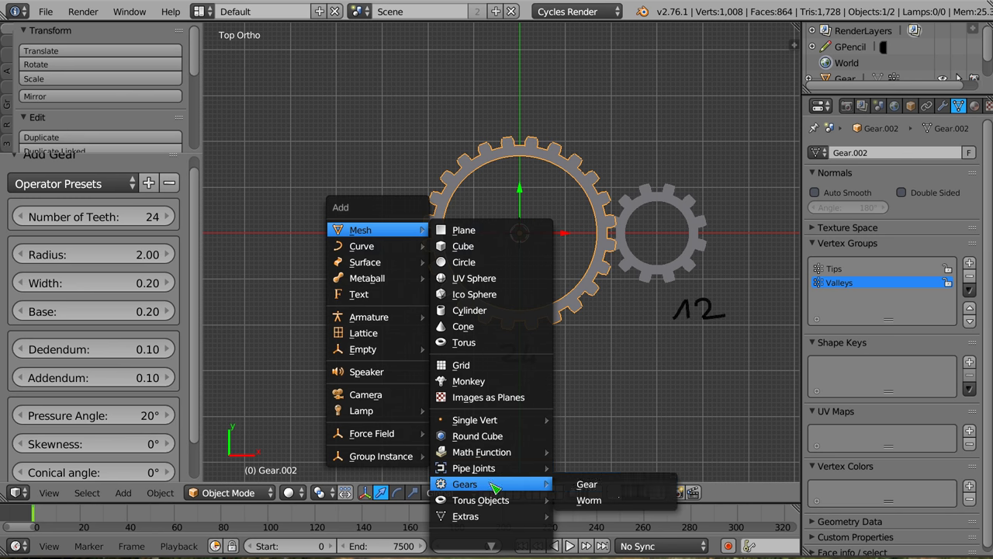
# - Add a third gear at the origin with 48 teeth and radius 4
pyautogui.click(616, 487)
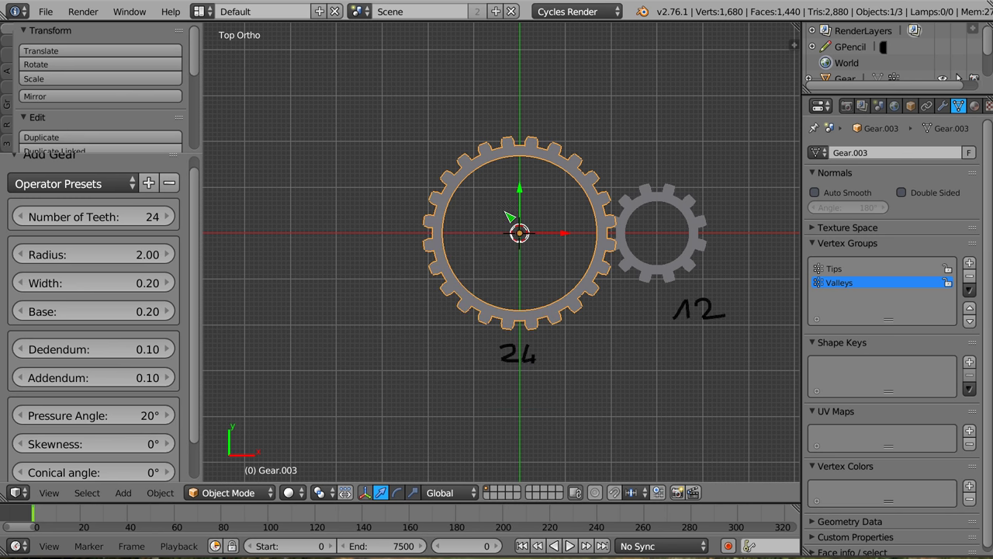
pyautogui.click(100, 214)
pyautogui.press('Home')
pyautogui.press('Delete')
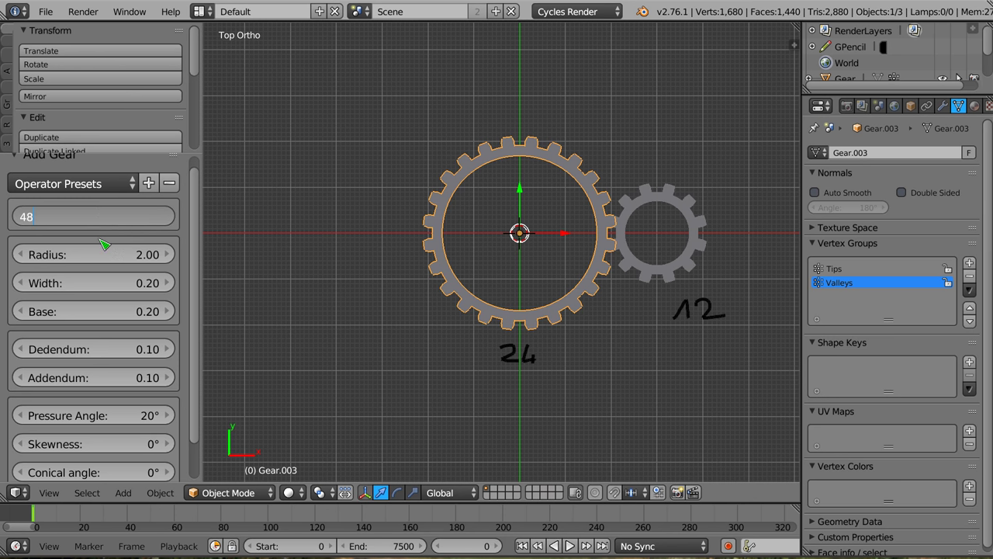
pyautogui.press('Return')
pyautogui.click(82, 254)
pyautogui.write('4')
pyautogui.press('Return')
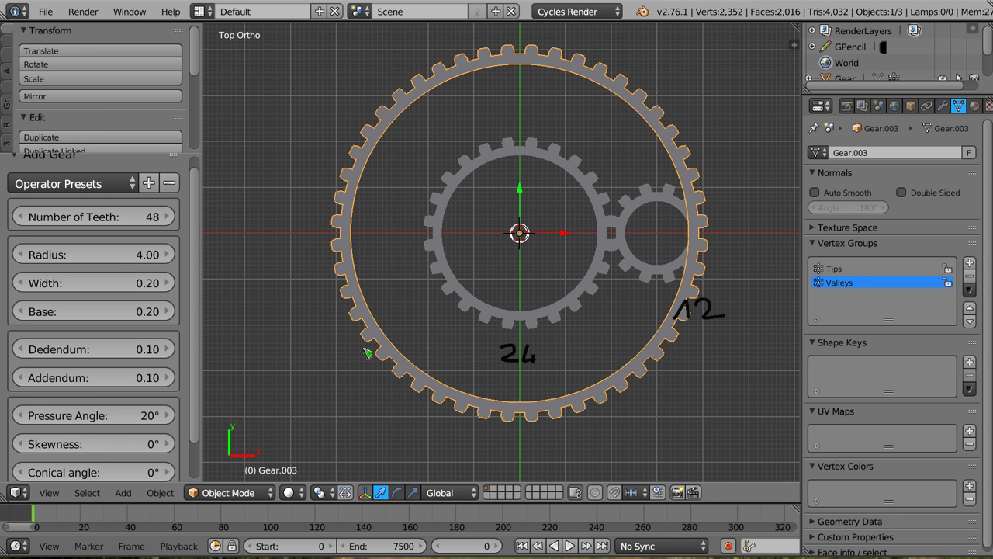
# - Change the third gear's radius to -4 so its teeth face inward
pyautogui.click(101, 254)
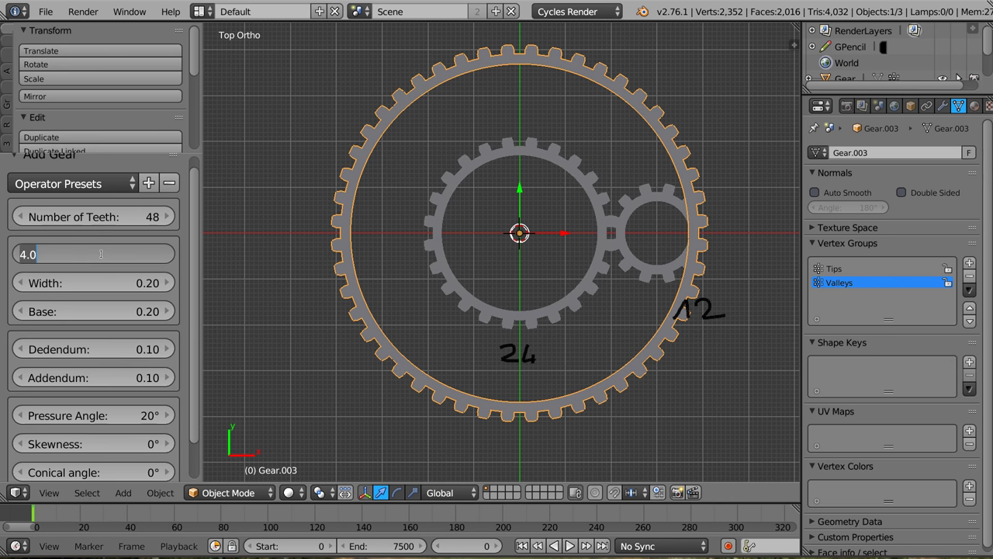
pyautogui.press('BackSpace')
pyautogui.press('Return')
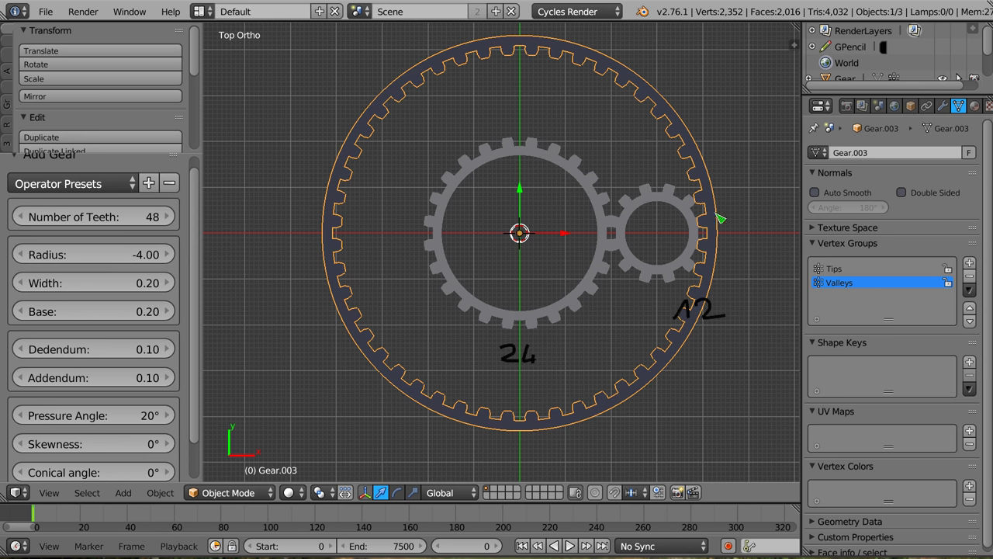
pyautogui.scroll(1, 732, 249)
pyautogui.scroll(5, 714, 243)
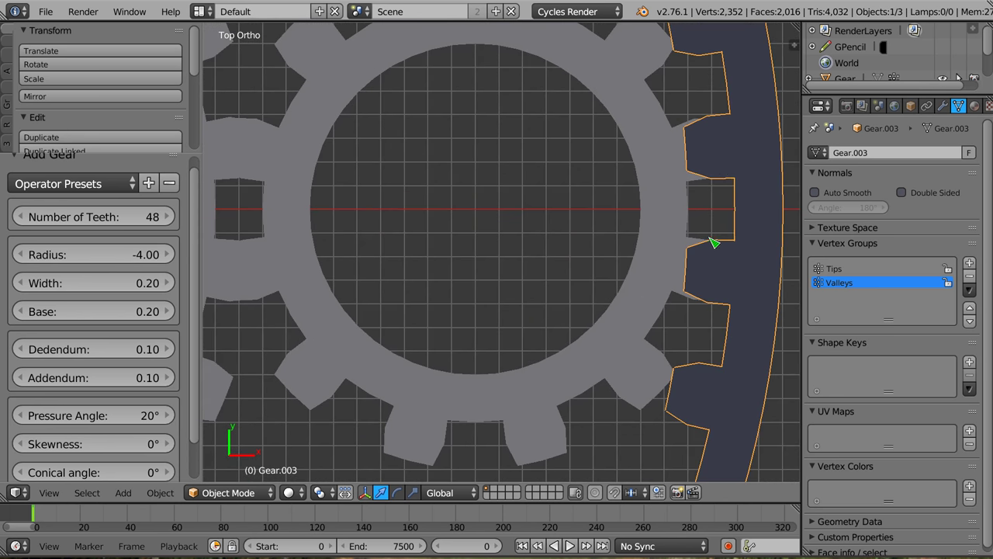
pyautogui.scroll(-4, 706, 240)
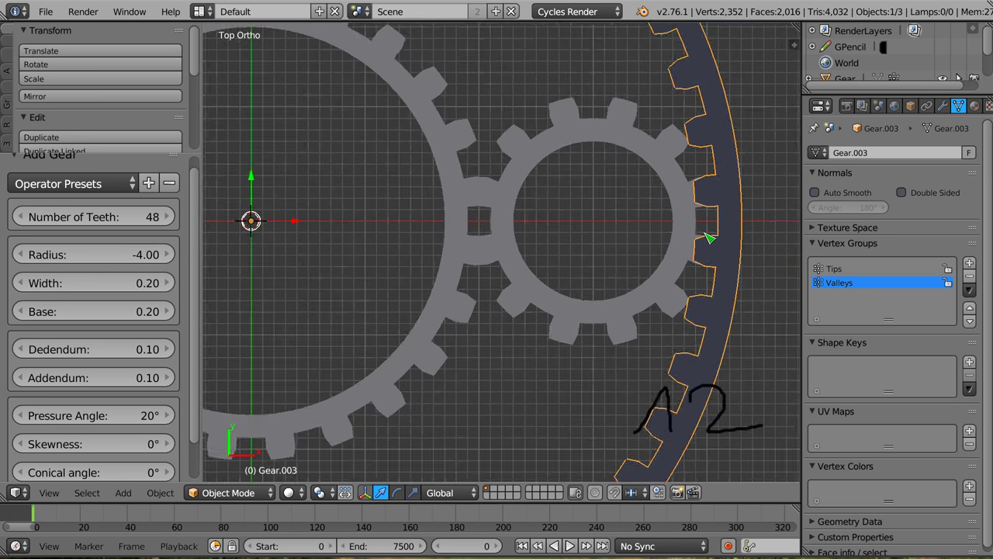
pyautogui.scroll(-2, 726, 241)
pyautogui.scroll(-2, 724, 228)
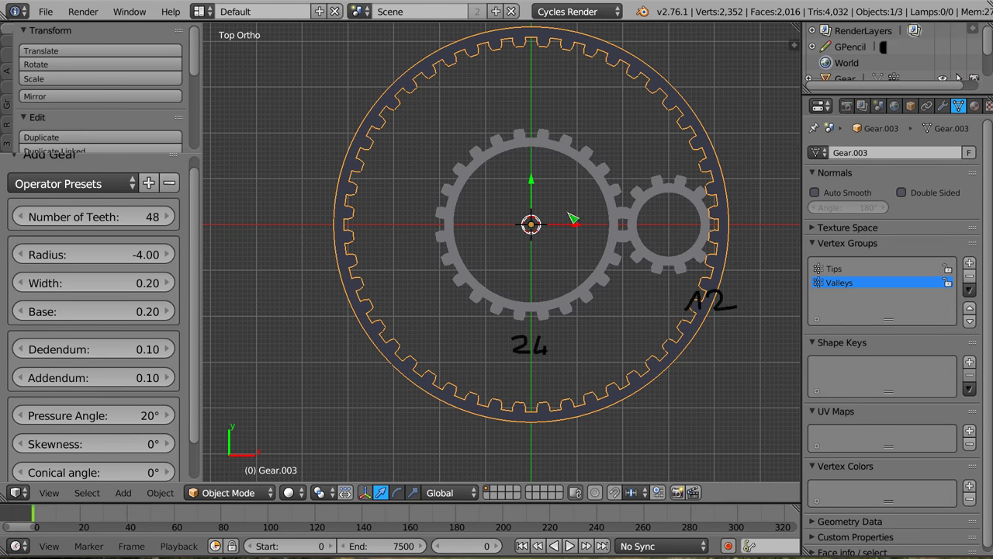
# - Recalculate Gear.003's normals with Inside enabled, then return to the top view
pyautogui.keyDown('shift'); pyautogui.moveTo(648, 188); pyautogui.dragTo(621, 200, button='middle'); pyautogui.keyUp('shift')
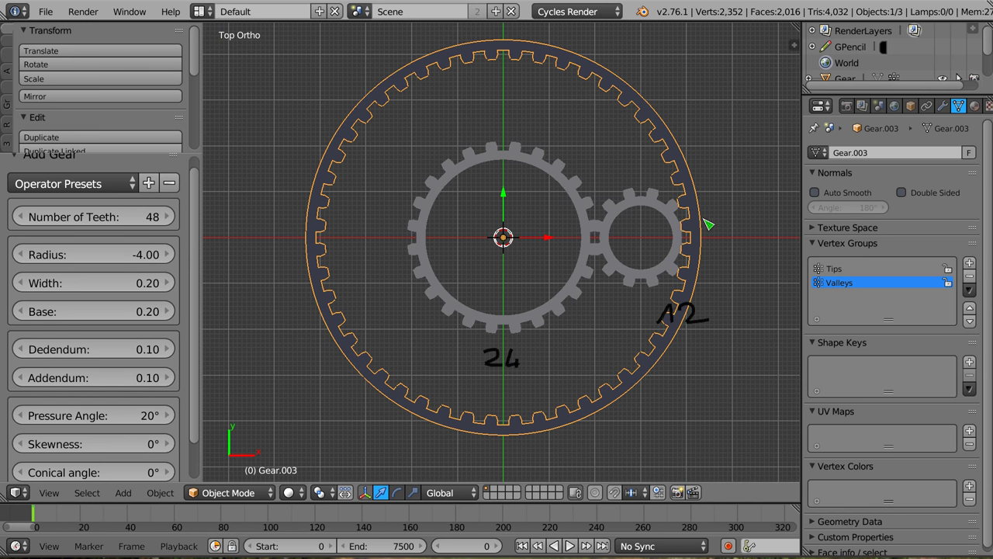
pyautogui.moveTo(639, 148)
pyautogui.mouseDown(button='middle')
pyautogui.moveTo(551, 225)
pyautogui.moveTo(721, 287)
pyautogui.moveTo(587, 344)
pyautogui.moveTo(660, 288)
pyautogui.moveTo(473, 243)
pyautogui.moveTo(492, 187)
pyautogui.mouseUp(button='middle')
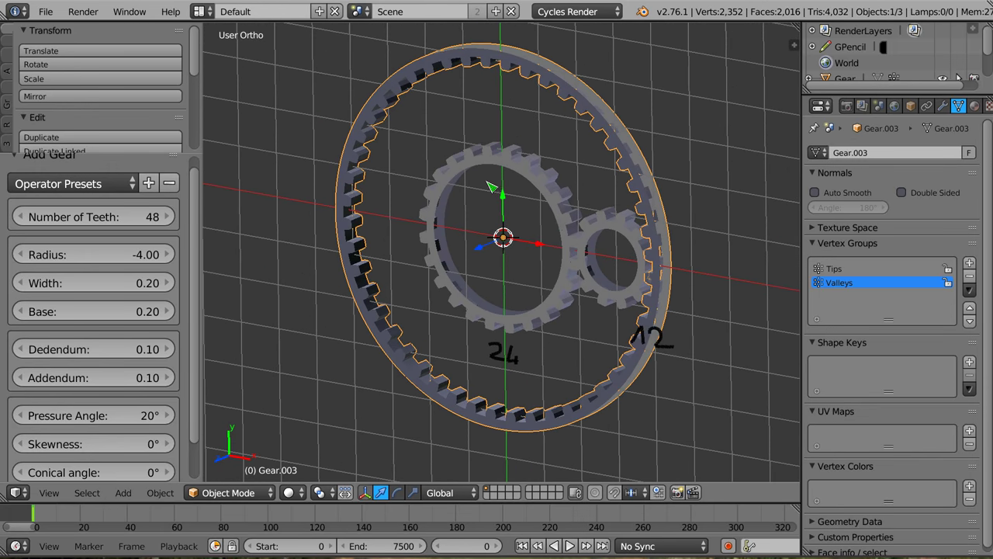
pyautogui.press('Tab')
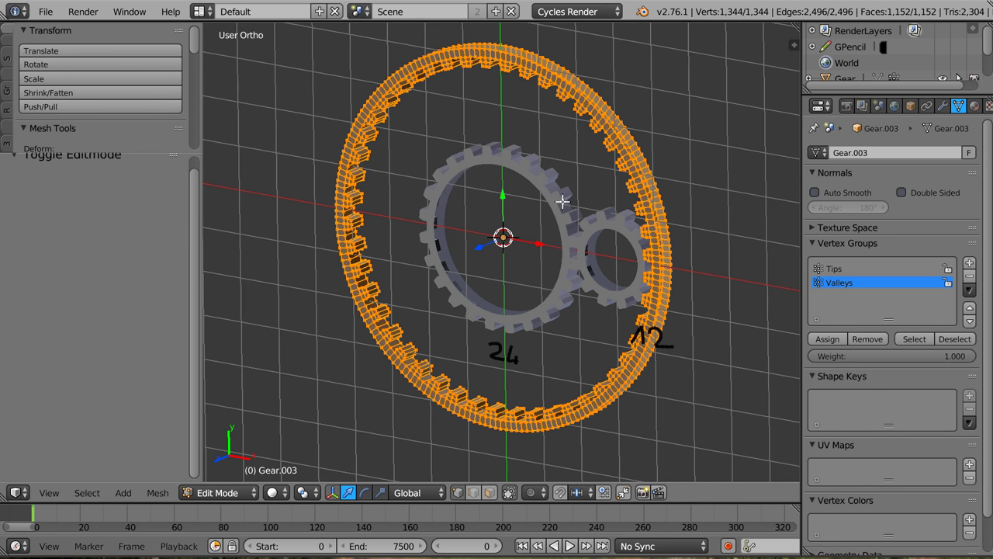
pyautogui.hotkey('ctrl', 'shift', 'n')
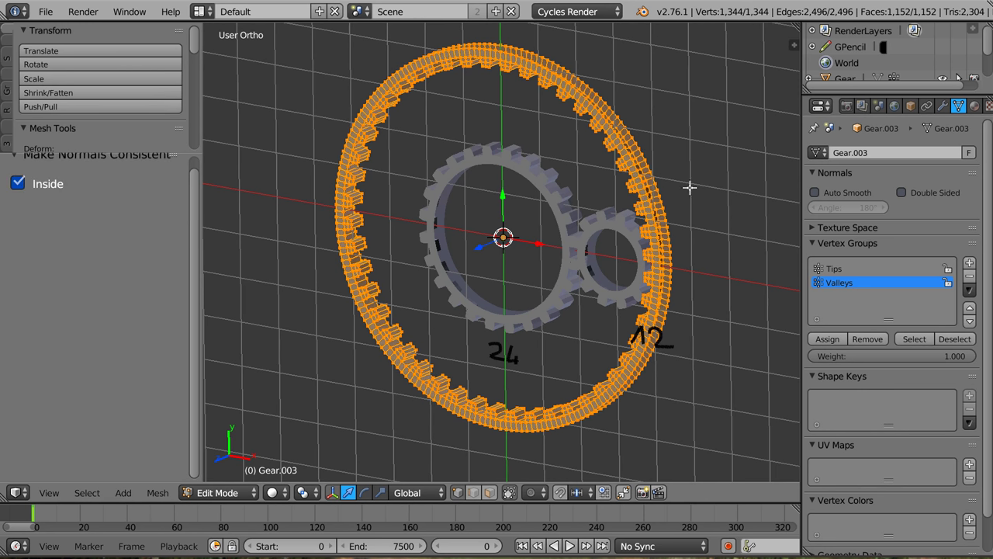
pyautogui.press('Tab')
pyautogui.moveTo(567, 287); pyautogui.dragTo(627, 240, button='middle')
pyautogui.moveTo(549, 289); pyautogui.dragTo(514, 304, button='middle')
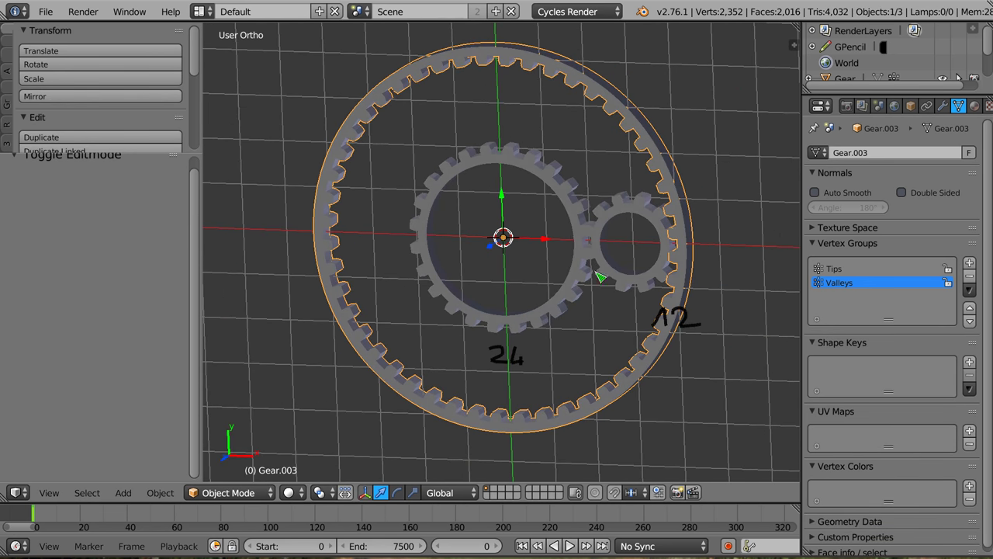
pyautogui.press('KP_7')
# - Erase the misplaced 12 annotation and draw a 48 label beside the ring gear
pyautogui.scroll(-3, 576, 243)
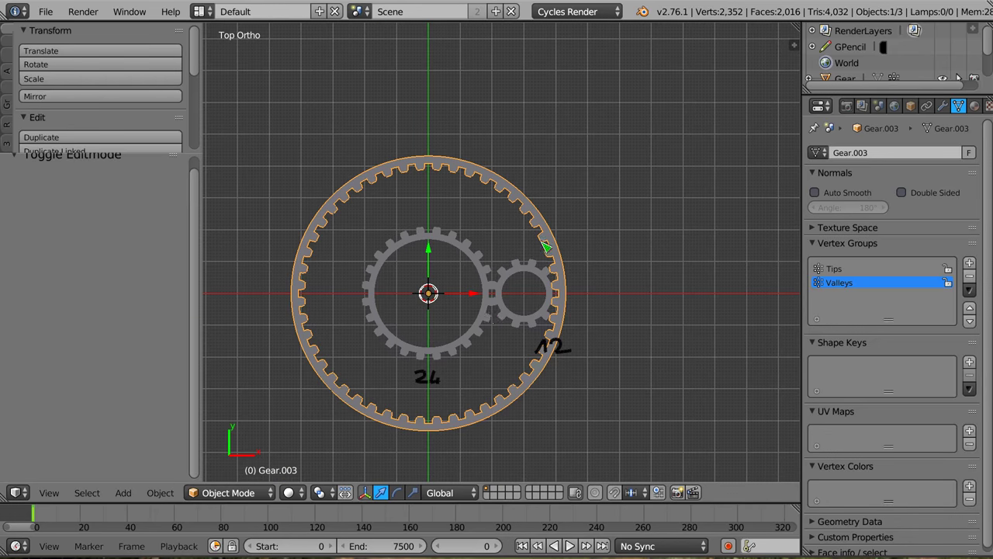
pyautogui.scroll(1, 559, 247)
pyautogui.scroll(5, 589, 256)
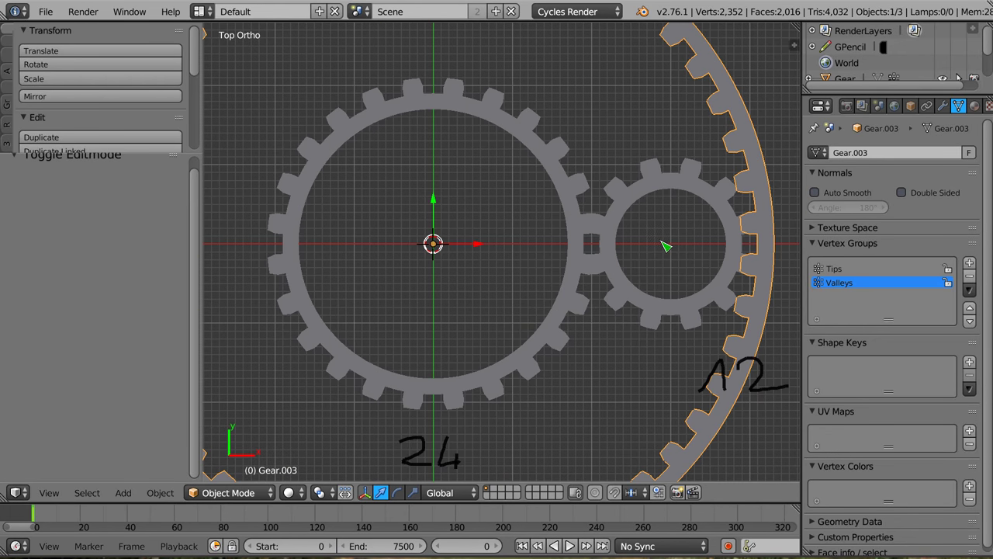
pyautogui.scroll(-1, 672, 245)
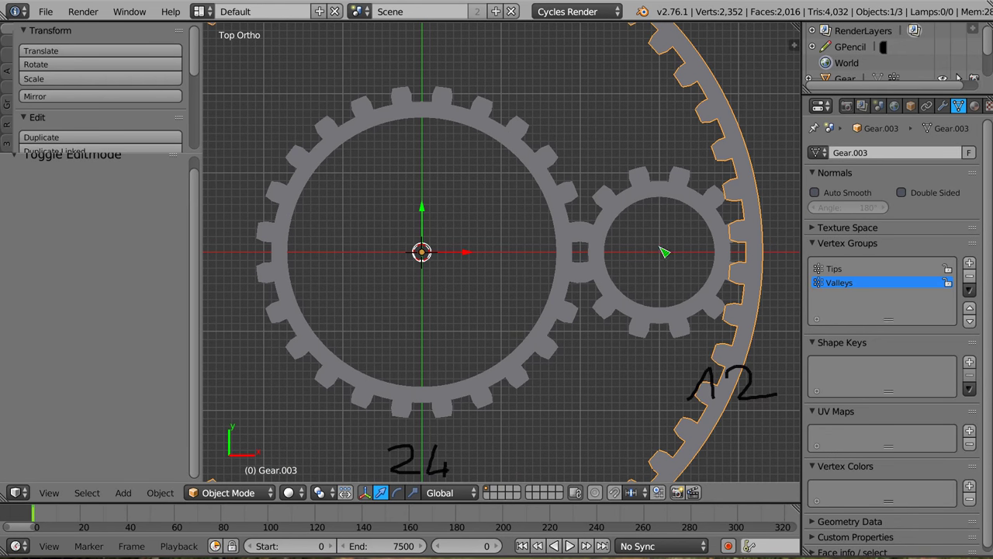
pyautogui.scroll(-2, 632, 271)
pyautogui.keyDown('shift'); pyautogui.moveTo(652, 318); pyautogui.dragTo(631, 224, button='middle'); pyautogui.keyUp('shift')
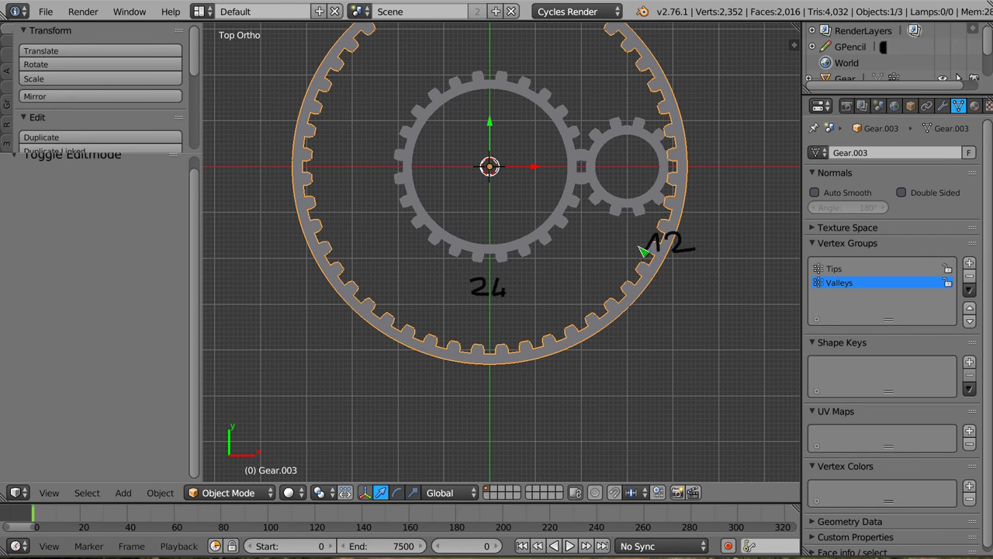
pyautogui.moveTo(680, 245); pyautogui.dragTo(648, 239, button='right')
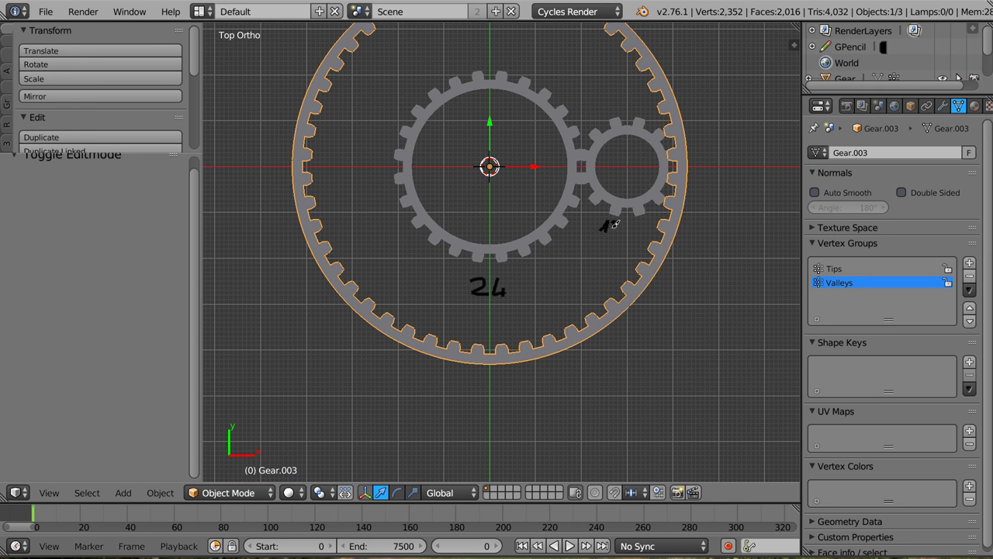
pyautogui.moveTo(612, 333); pyautogui.dragTo(624, 343)
# - Select the 12-tooth gear and rotate its mesh 15° in Edit Mode
pyautogui.rightClick(641, 134)
pyautogui.scroll(8, 637, 148)
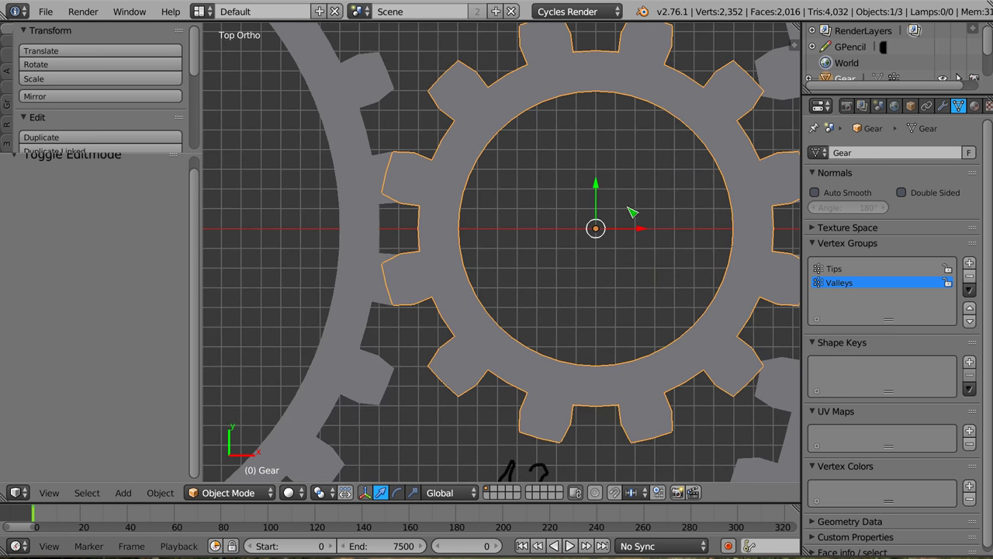
pyautogui.press('KP_Decimal')
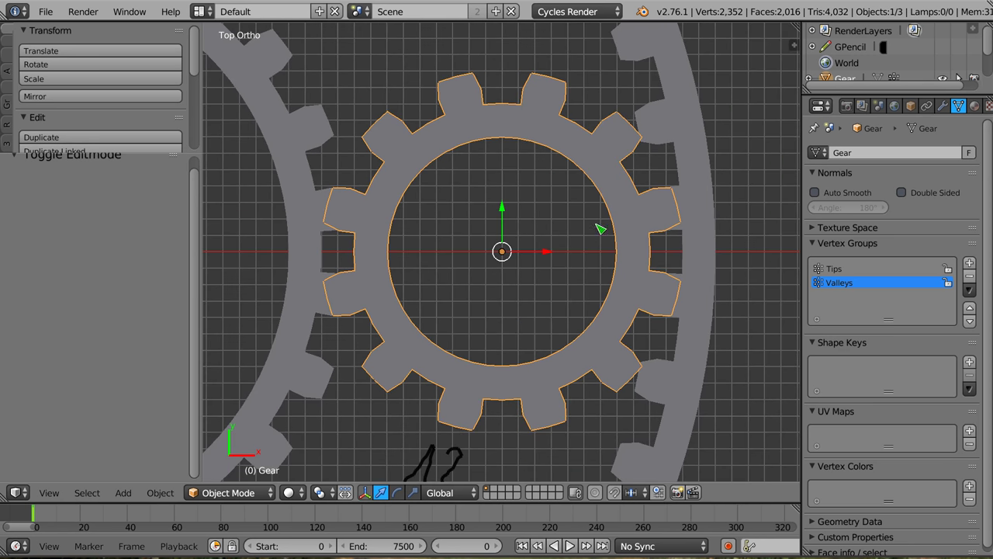
pyautogui.press('n')
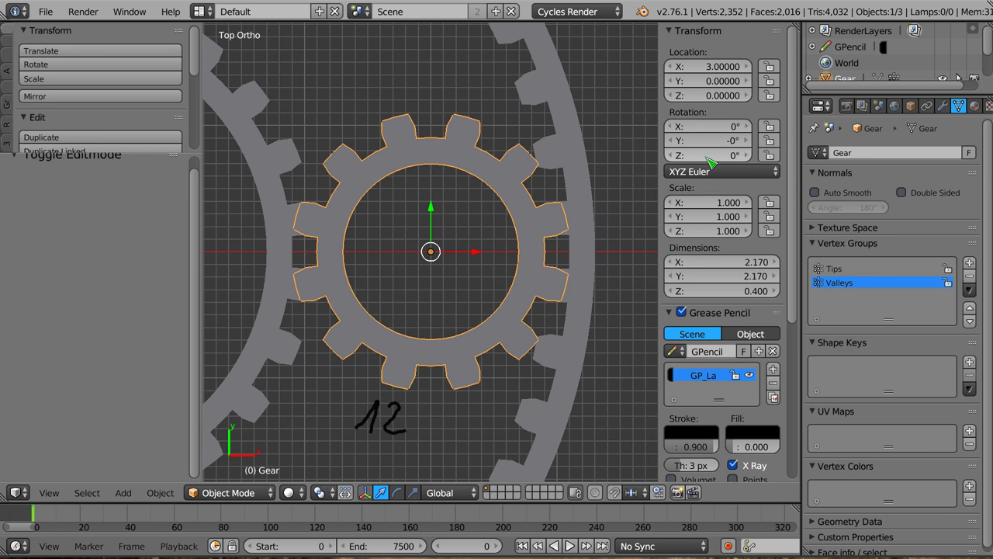
pyautogui.press('Tab')
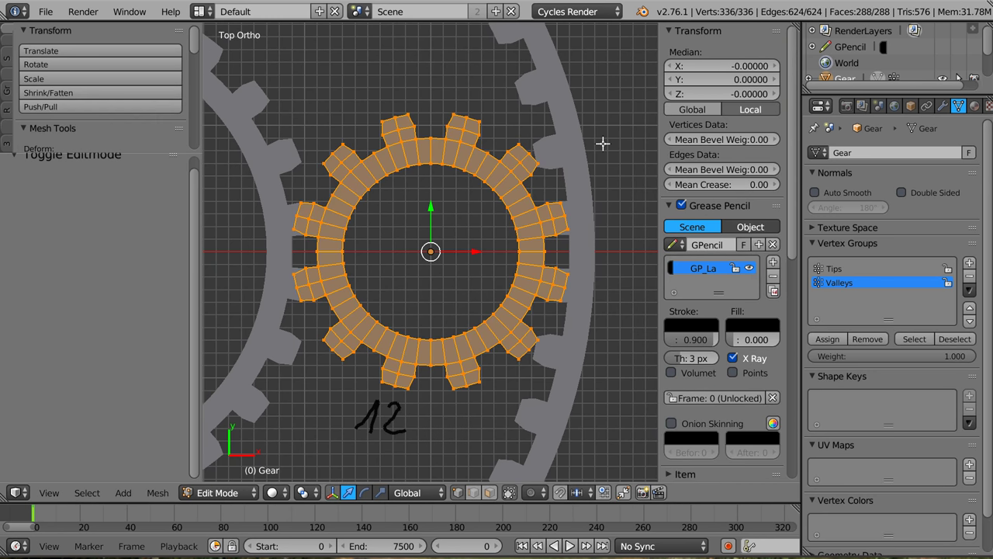
pyautogui.press('r')
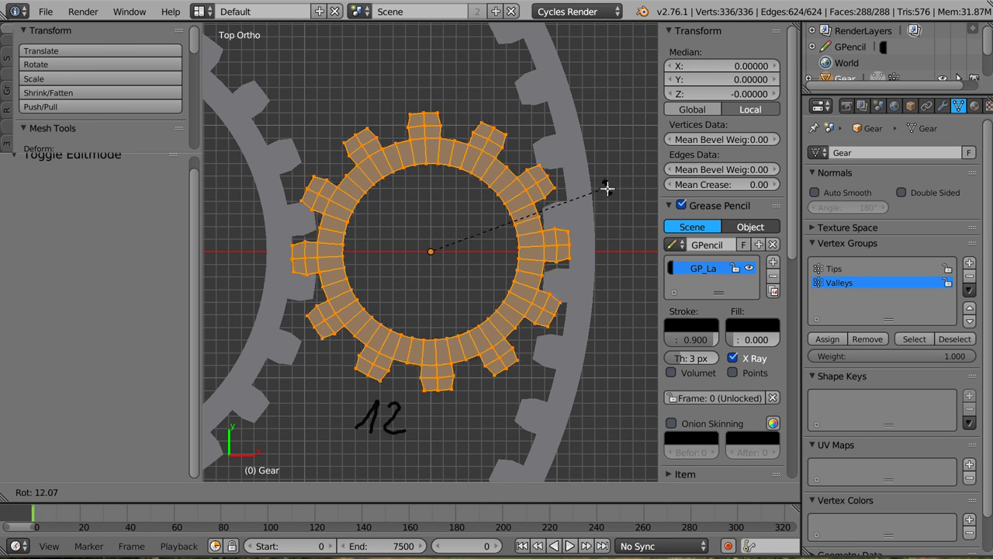
pyautogui.click(607, 198)
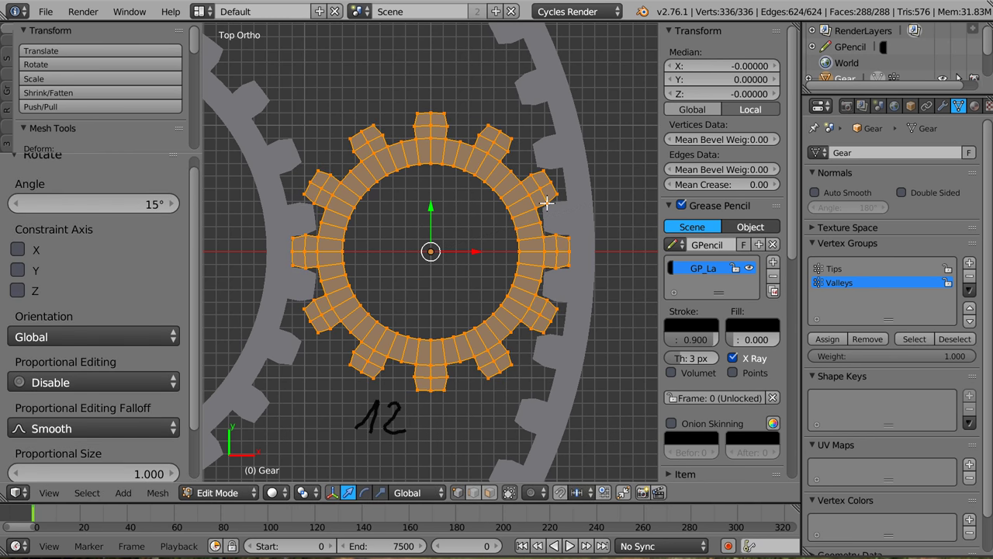
pyautogui.press('Tab')
pyautogui.scroll(-4, 549, 237)
pyautogui.scroll(-2, 547, 238)
pyautogui.keyDown('shift'); pyautogui.moveTo(515, 244); pyautogui.dragTo(578, 246, button='middle'); pyautogui.keyUp('shift')
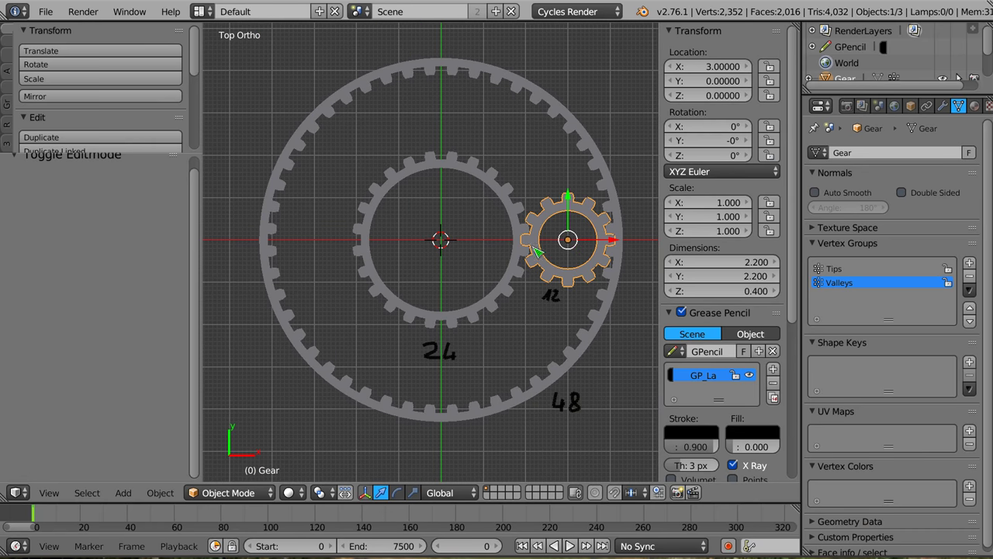
# - Select the 48-tooth ring gear and cancel a trial rotation of it
pyautogui.keyDown('shift'); pyautogui.moveTo(553, 246); pyautogui.dragTo(535, 246, button='middle'); pyautogui.keyUp('shift')
pyautogui.rightClick(595, 184)
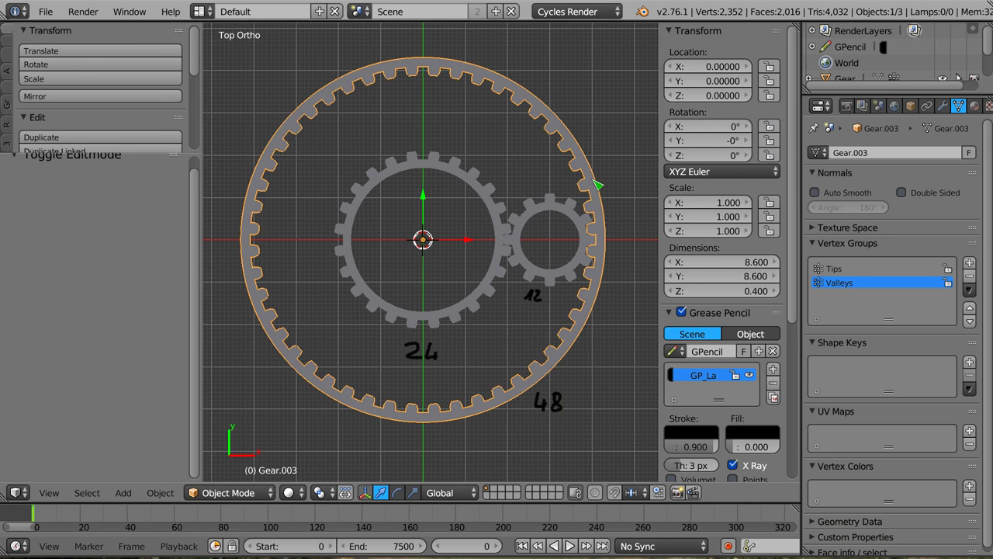
pyautogui.press('r')
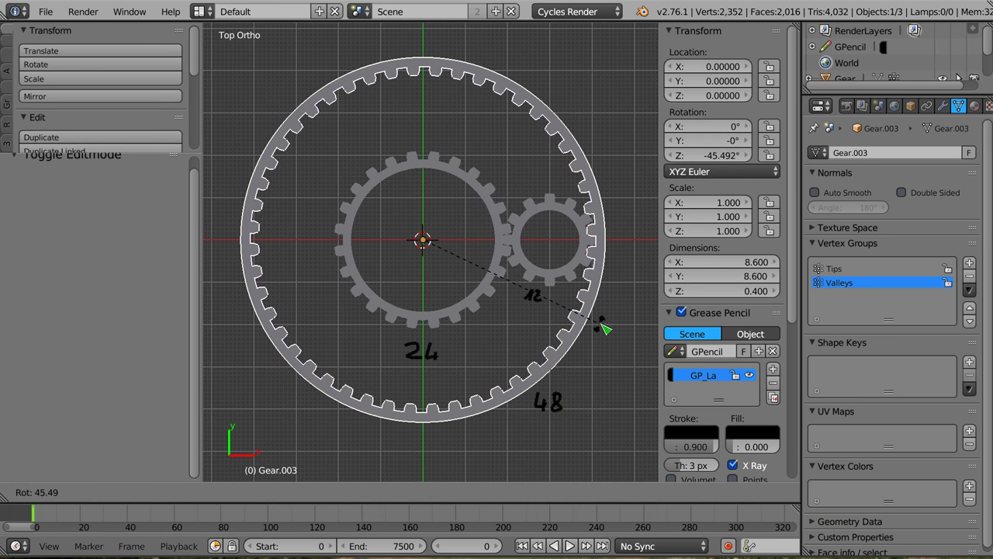
pyautogui.rightClick(609, 191)
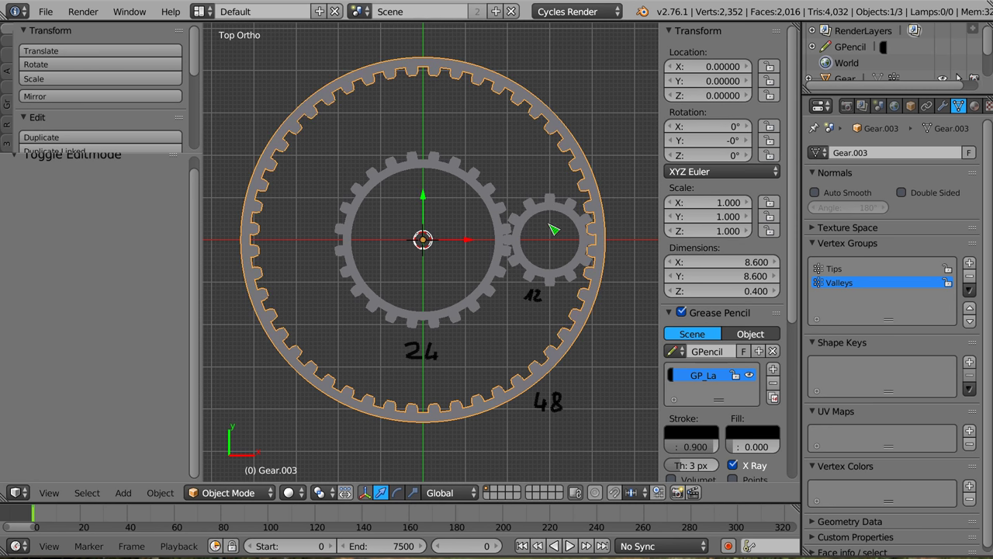
# - Select the small gear, cancel a trial move, and add a Mesh Cube at the origin
pyautogui.rightClick(559, 207)
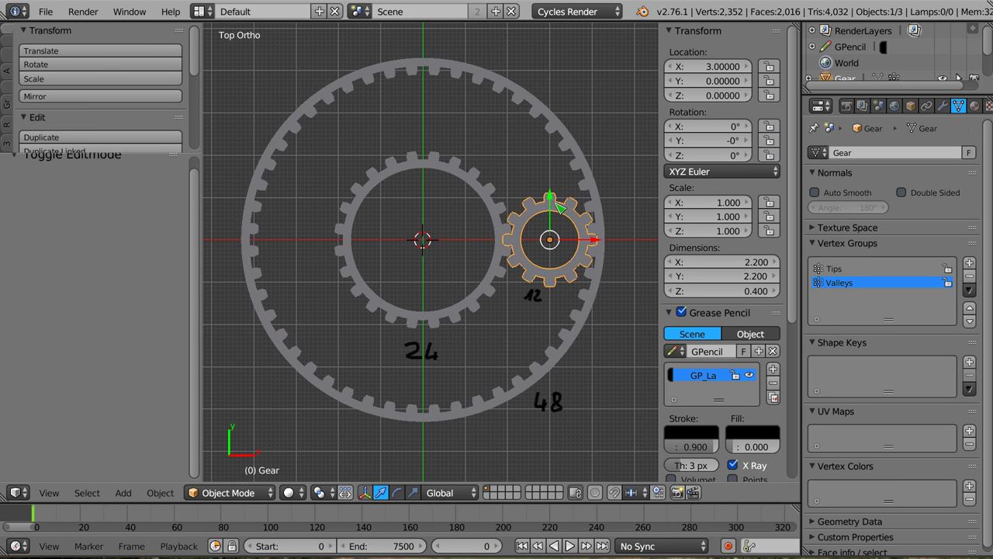
pyautogui.press('g')
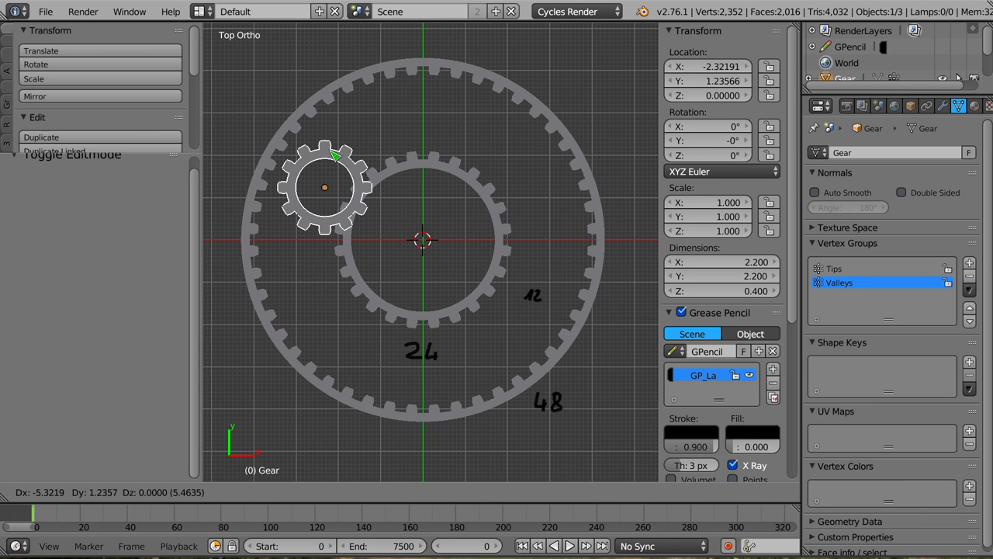
pyautogui.press('Escape')
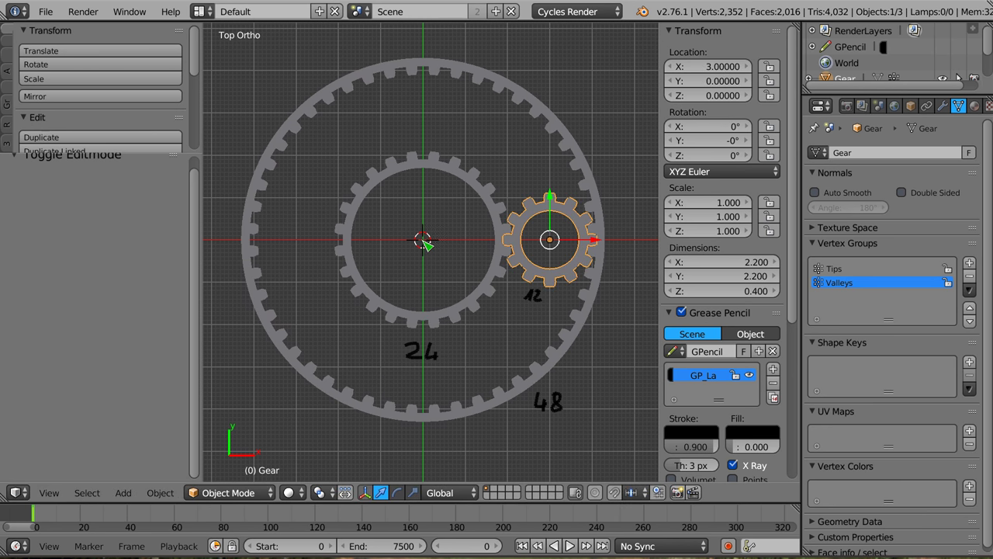
pyautogui.hotkey('shift', 'a')
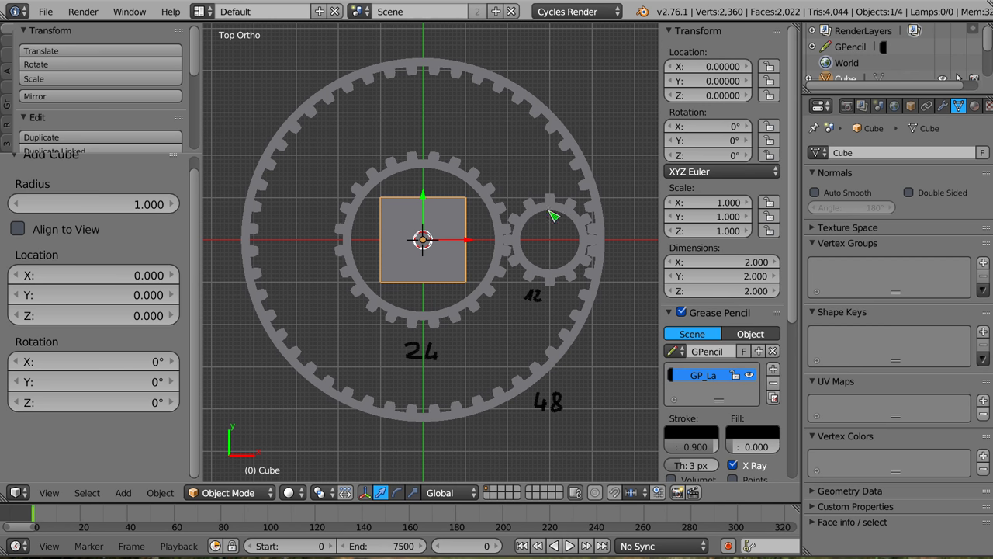
# - With proportional editing off, scale the cube to 0.2, then stretch it 15× along X
pyautogui.press('o')
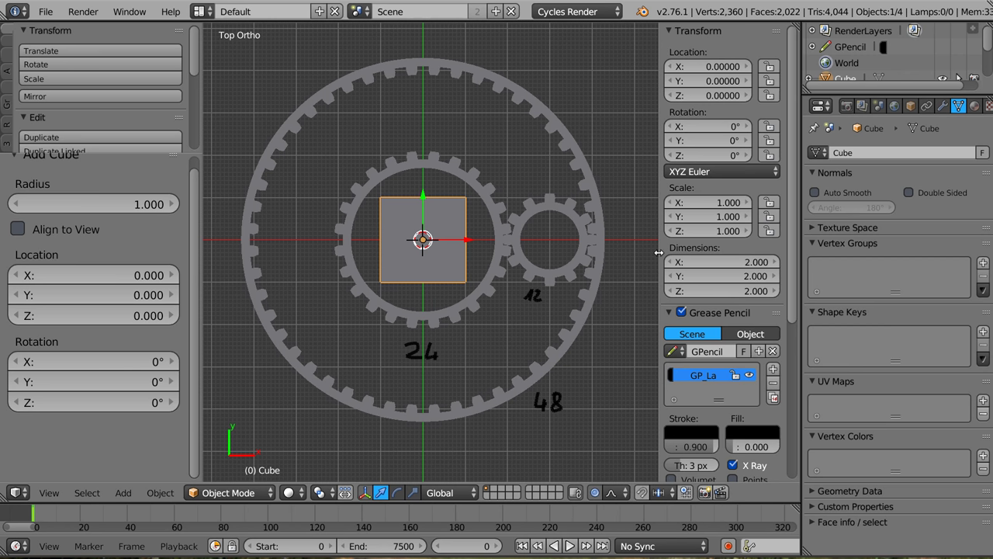
pyautogui.press('s')
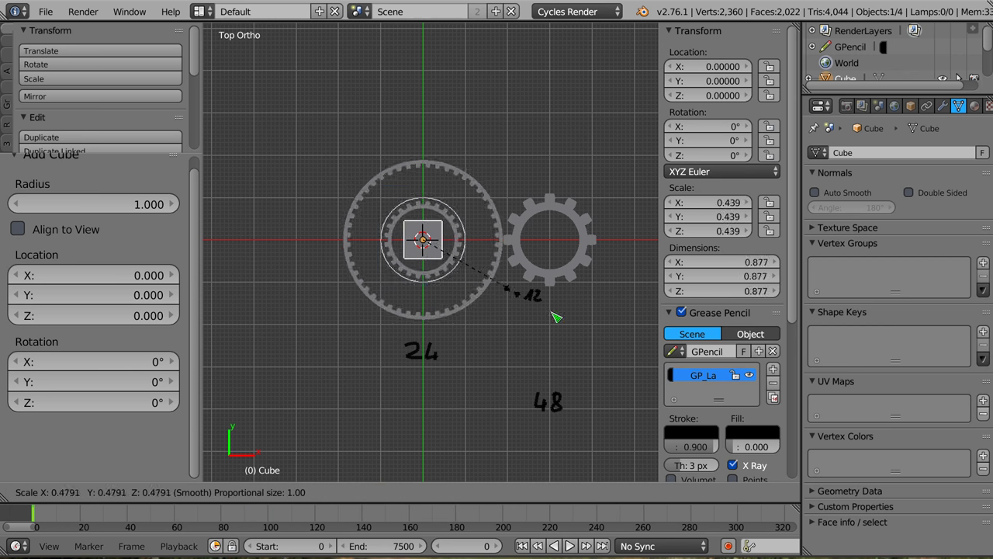
pyautogui.press('Escape')
pyautogui.press('o')
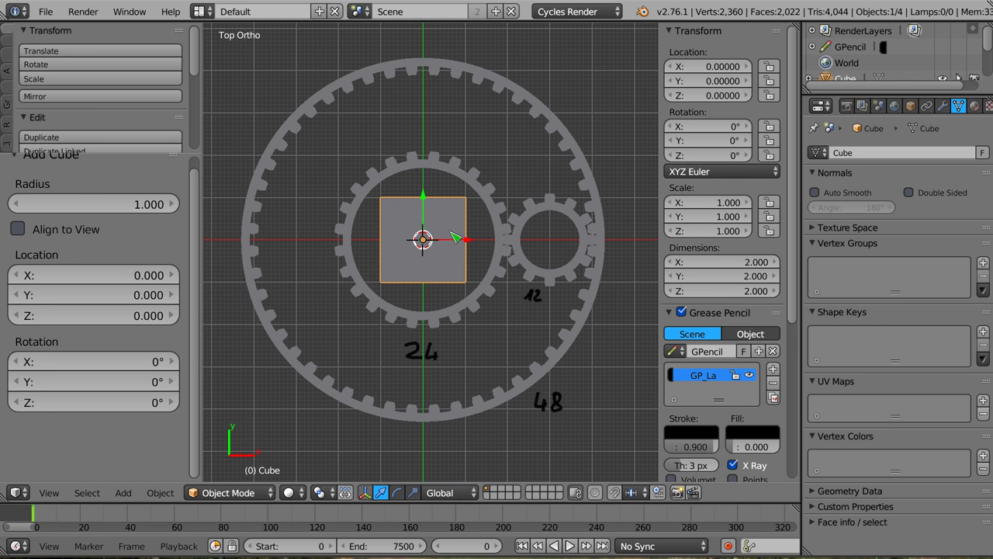
pyautogui.press('s')
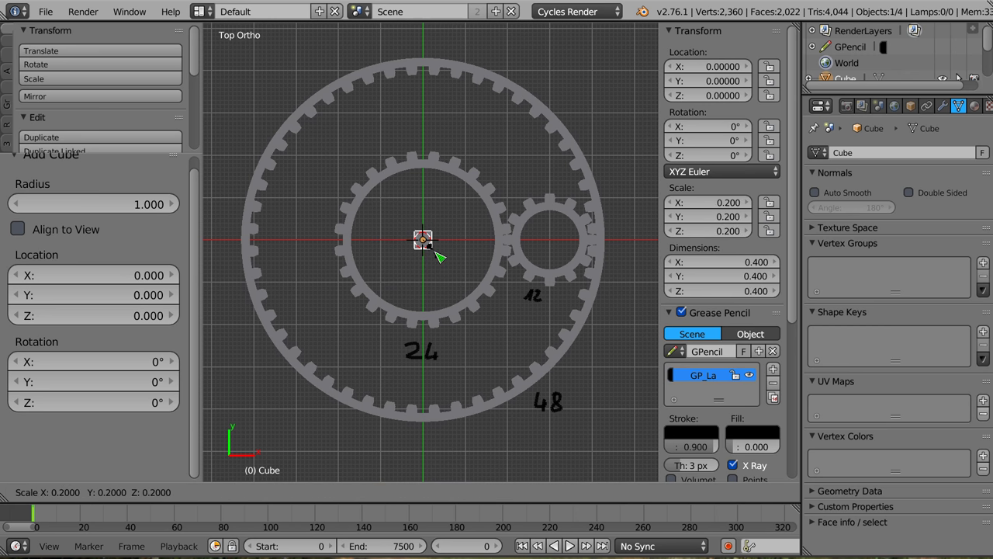
pyautogui.click(436, 252)
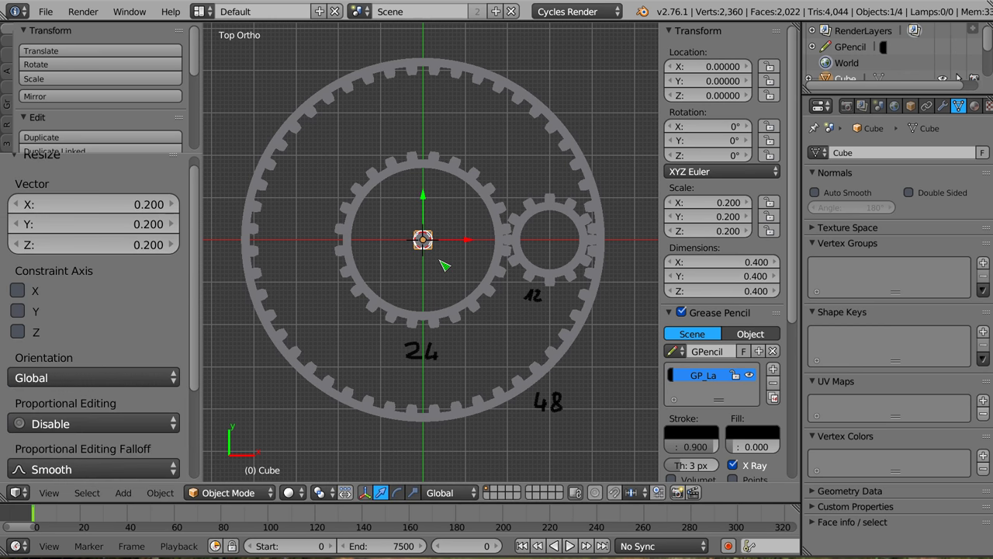
pyautogui.press('s')
pyautogui.press('x')
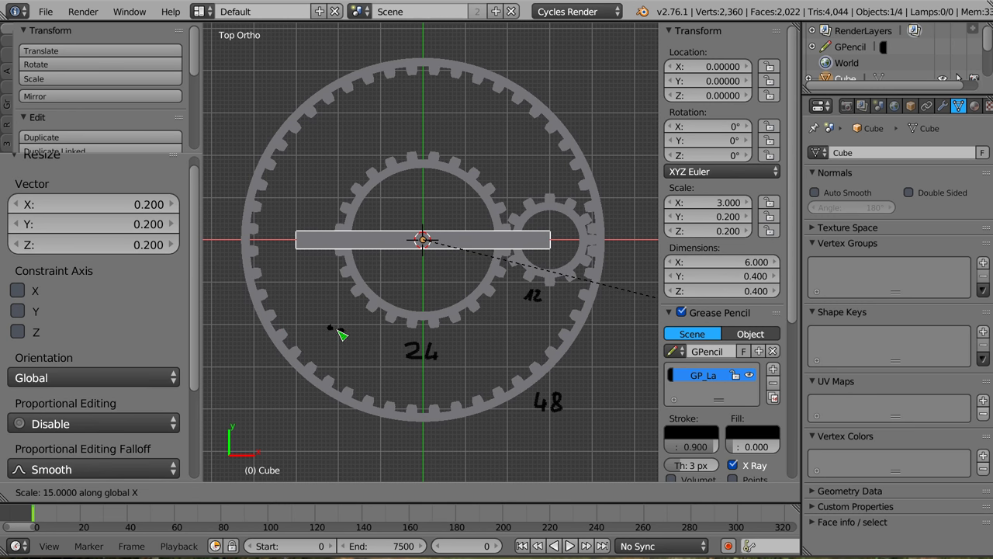
pyautogui.click(339, 333)
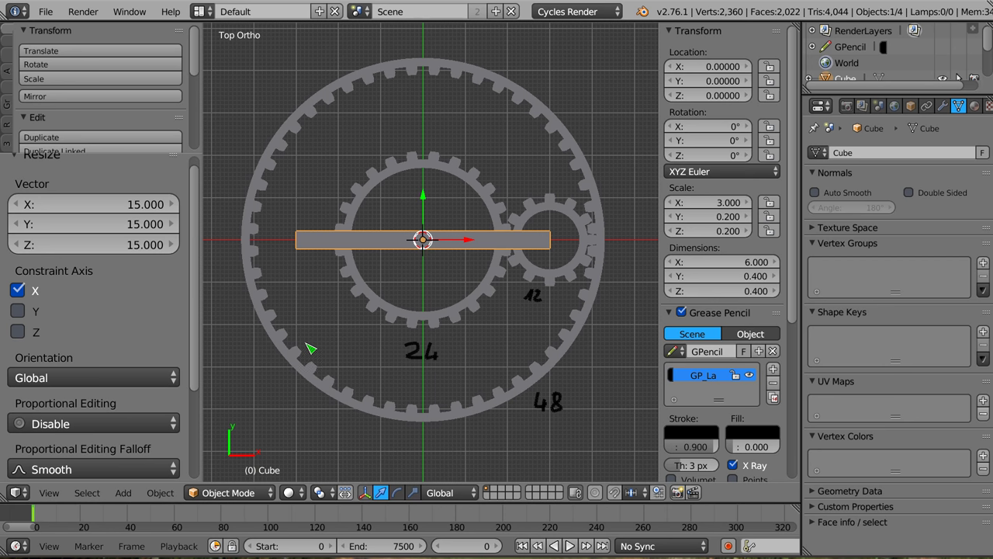
# - Parent the small gear to the bar using Ctrl+P > Object
pyautogui.keyDown('shift'); pyautogui.rightClick(569, 219); pyautogui.keyUp('shift')
pyautogui.keyDown('shift'); pyautogui.rightClick(464, 248); pyautogui.keyUp('shift')
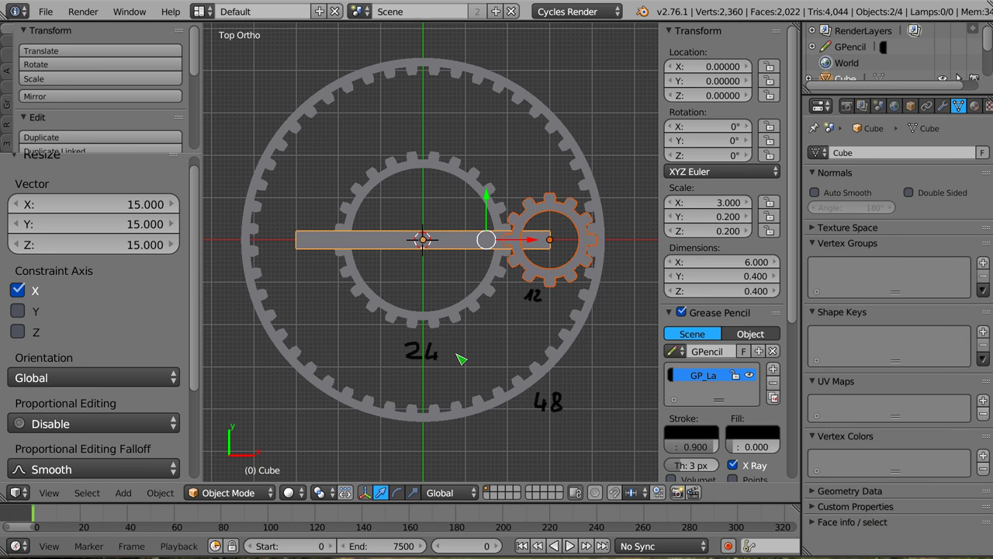
pyautogui.hotkey('ctrl', 'p')
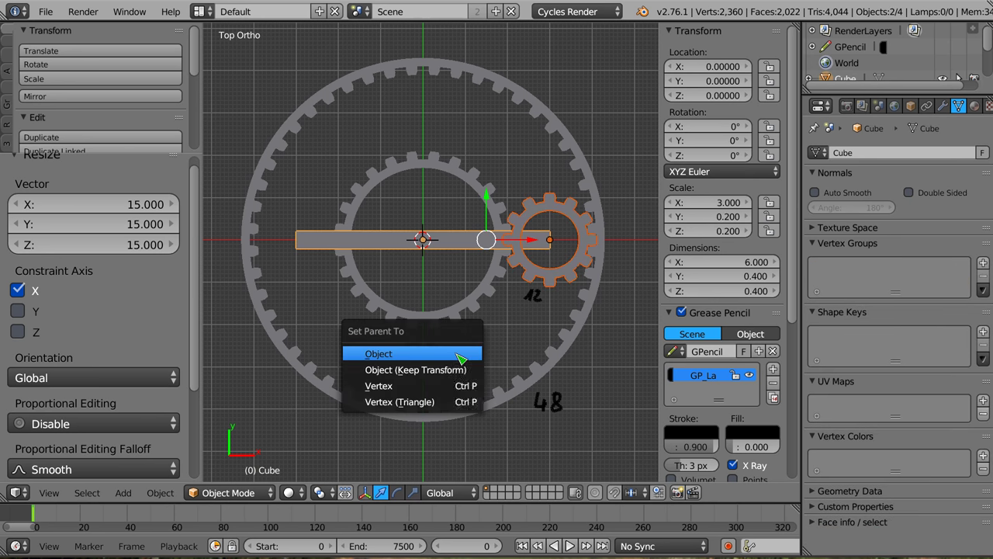
pyautogui.click(457, 356)
# - Test-rotate the bar and then the small gear, cancelling each rotation
pyautogui.rightClick(470, 245)
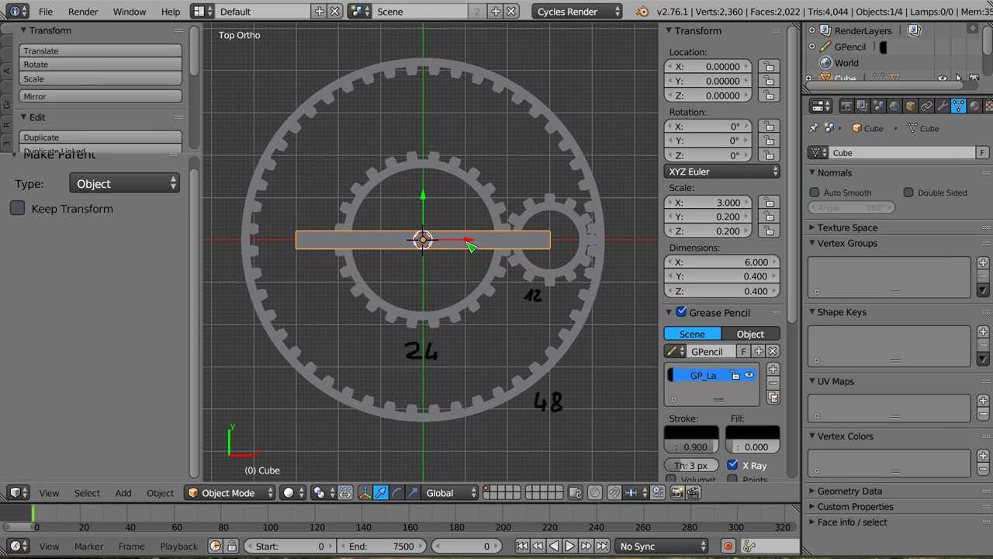
pyautogui.press('r')
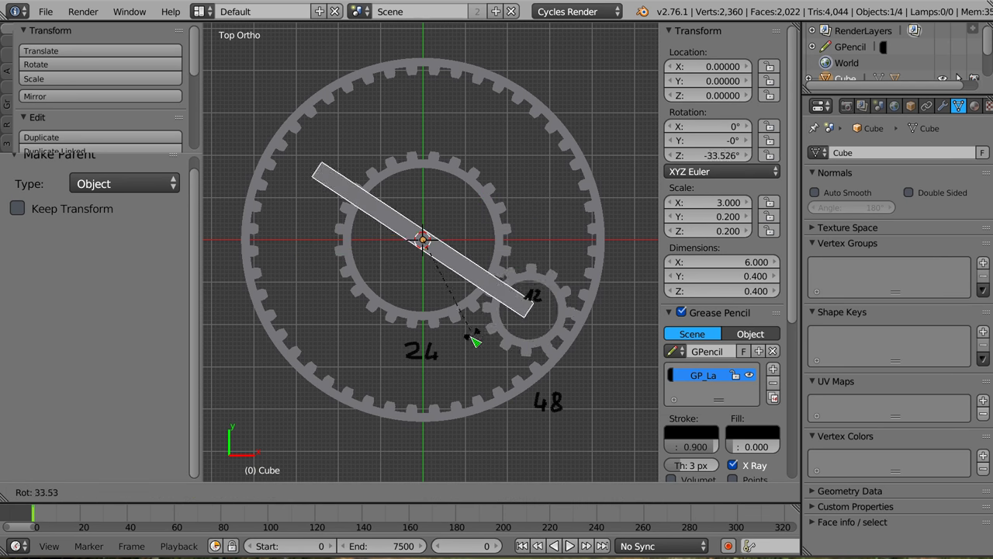
pyautogui.rightClick(345, 300)
pyautogui.rightClick(562, 193)
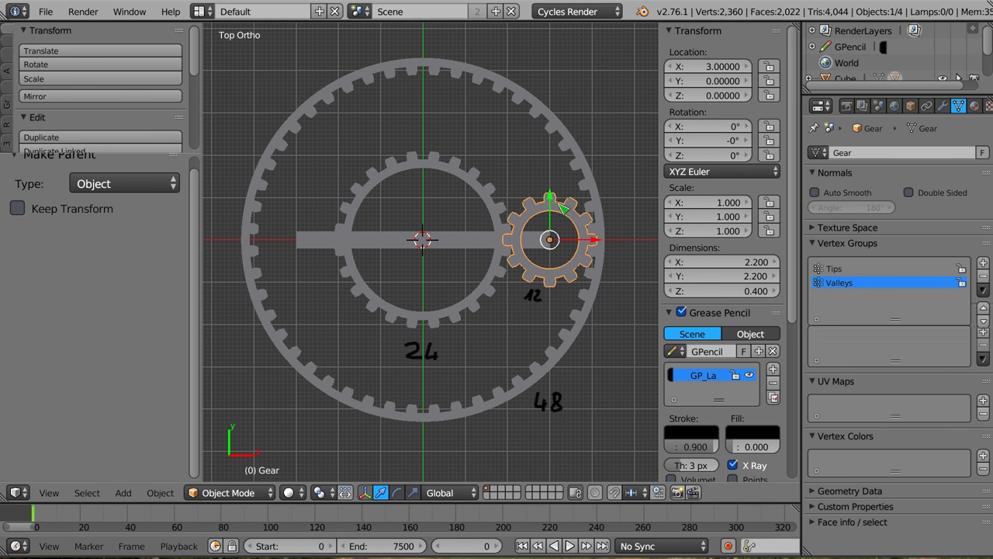
pyautogui.press('r')
pyautogui.press('Escape')
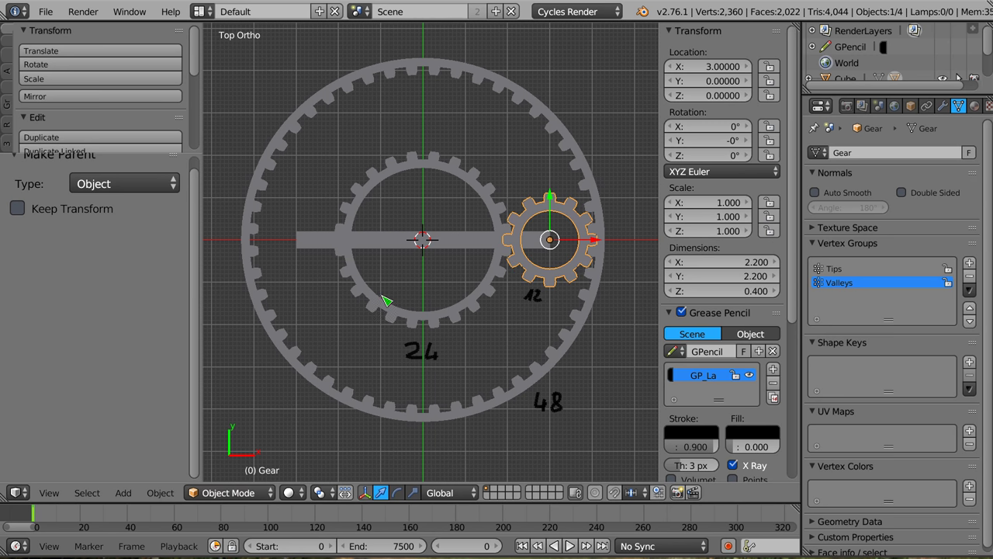
# - Raise the bar's mesh 0.438 along Z in Edit Mode and return to top view
pyautogui.rightClick(433, 245)
pyautogui.moveTo(443, 355); pyautogui.dragTo(508, 324, button='middle')
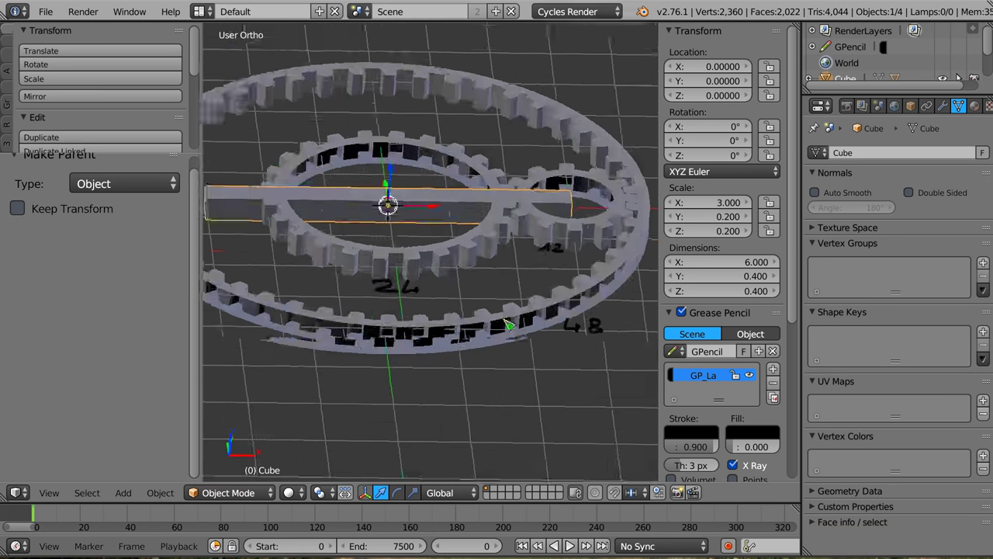
pyautogui.scroll(4, 508, 325)
pyautogui.keyDown('shift'); pyautogui.moveTo(171, 166); pyautogui.dragTo(342, 238, button='middle'); pyautogui.keyUp('shift')
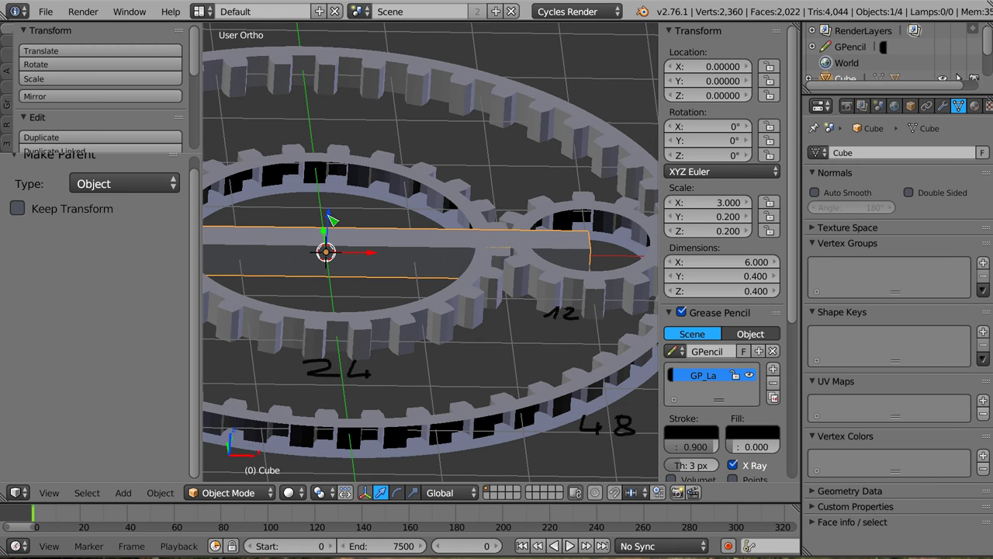
pyautogui.press('g')
pyautogui.press('Escape')
pyautogui.press('Tab')
pyautogui.moveTo(331, 227); pyautogui.dragTo(331, 186)
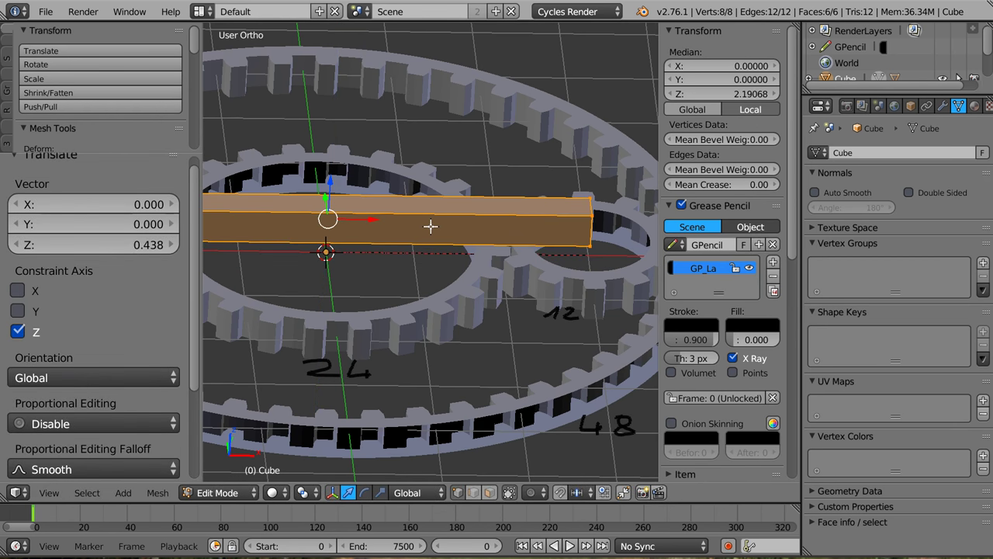
pyautogui.press('KP_7')
pyautogui.press('Tab')
# - Test-rotate the bar and small gear, then select the ring gear and the sun gear
pyautogui.moveTo(437, 231)
pyautogui.keyDown('shift'); pyautogui.mouseDown(button='middle')
pyautogui.moveTo(463, 85)
pyautogui.moveTo(453, 326)
pyautogui.mouseUp(button='middle'); pyautogui.keyUp('shift')
pyautogui.scroll(-1, 454, 325)
pyautogui.keyDown('shift'); pyautogui.moveTo(456, 288); pyautogui.dragTo(504, 272, button='middle'); pyautogui.keyUp('shift')
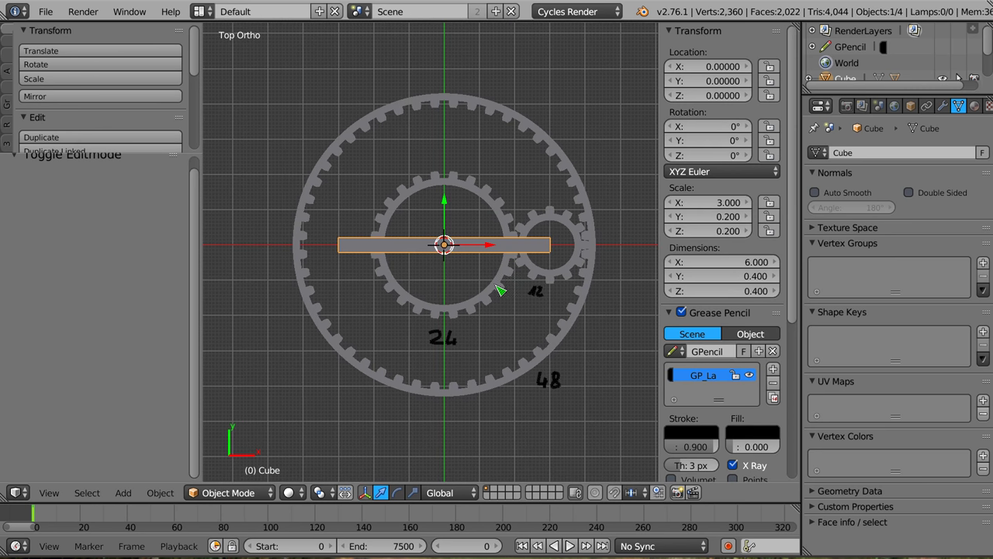
pyautogui.press('r')
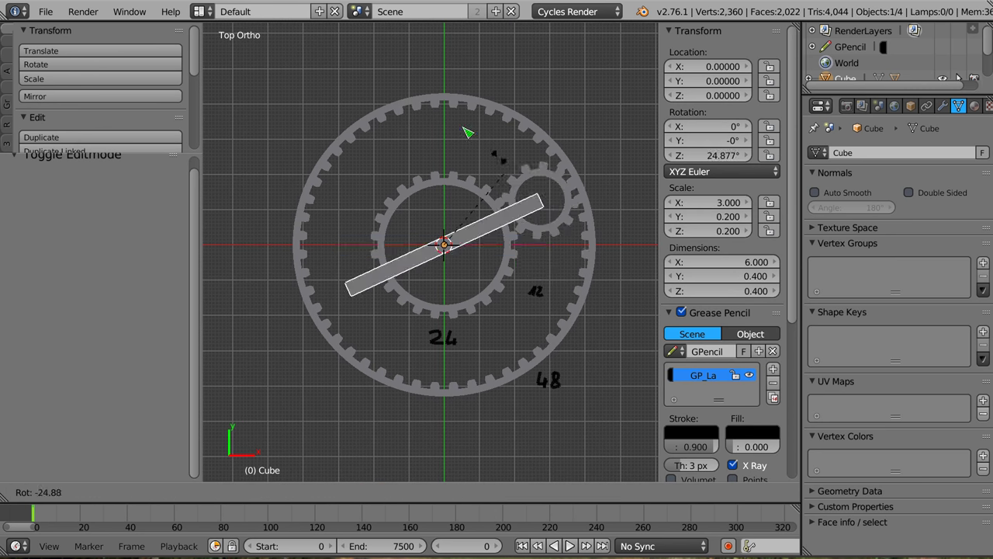
pyautogui.press('Escape')
pyautogui.rightClick(564, 220)
pyautogui.press('r')
pyautogui.press('Escape')
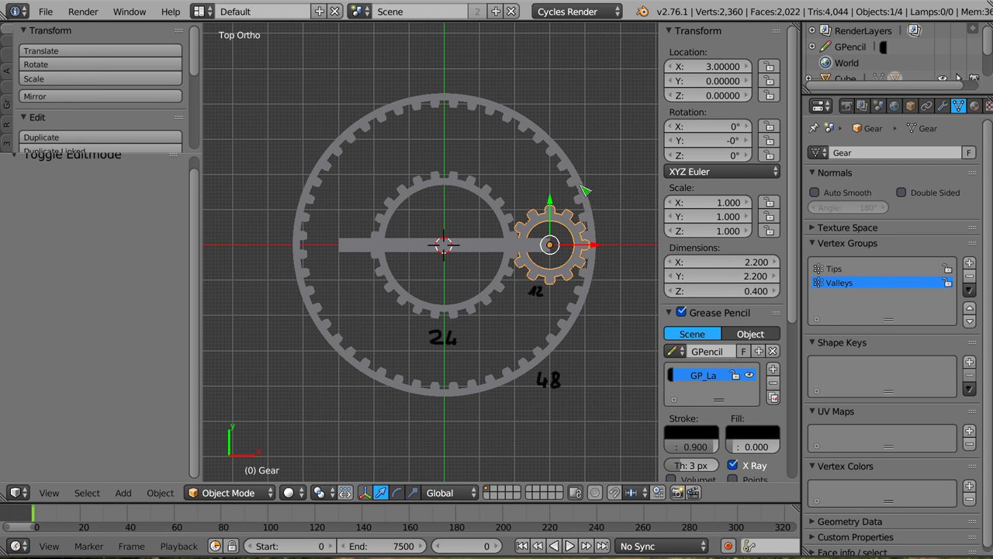
pyautogui.rightClick(581, 164)
pyautogui.rightClick(490, 286)
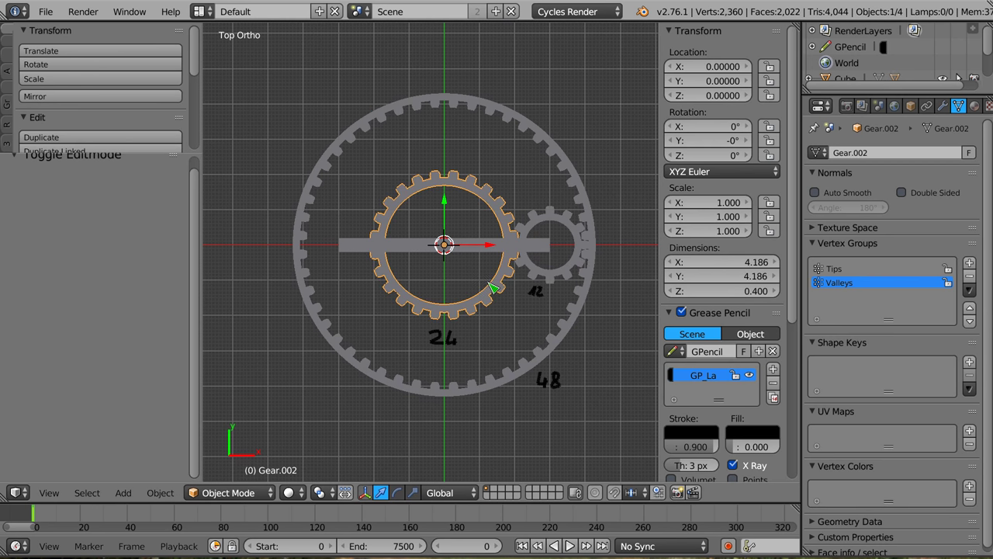
# - Rename the middle gear SUN and the outer ring gear BIG
pyautogui.click(674, 312)
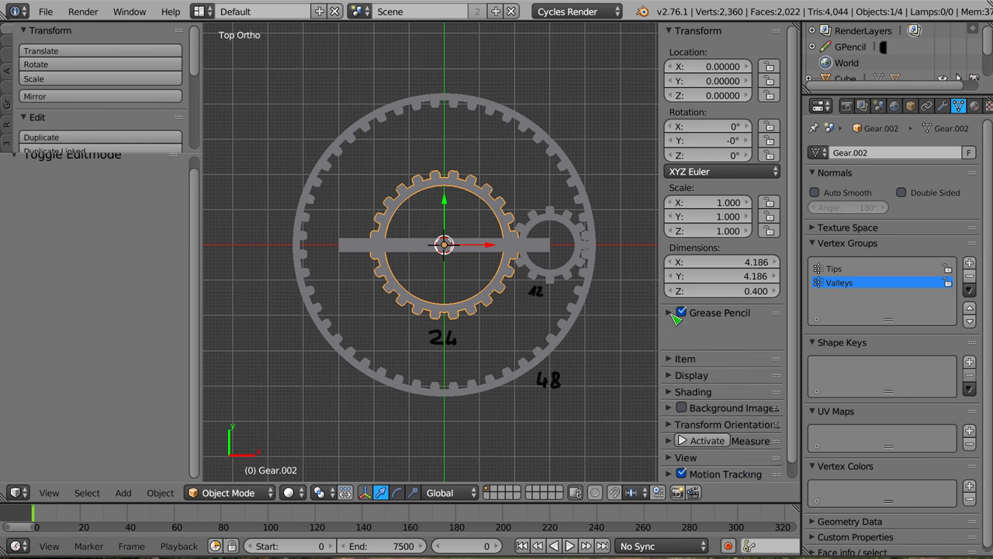
pyautogui.click(708, 329)
pyautogui.click(733, 350)
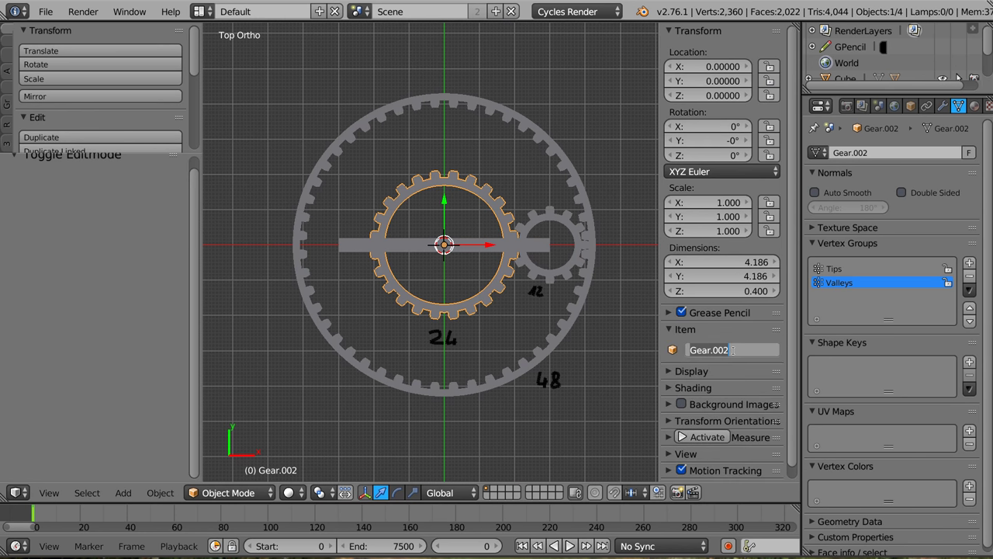
pyautogui.write('S')
pyautogui.press('Return')
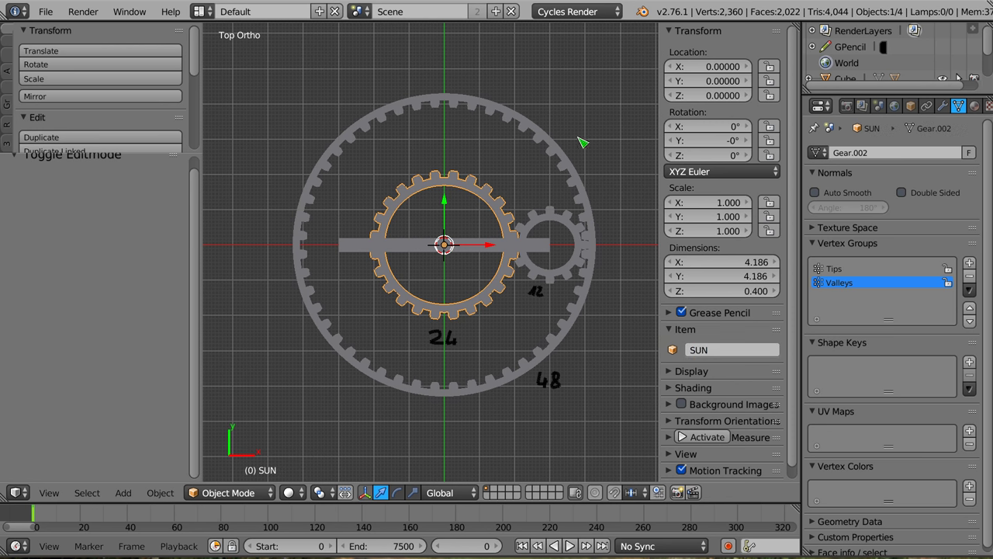
pyautogui.rightClick(578, 184)
pyautogui.click(734, 349)
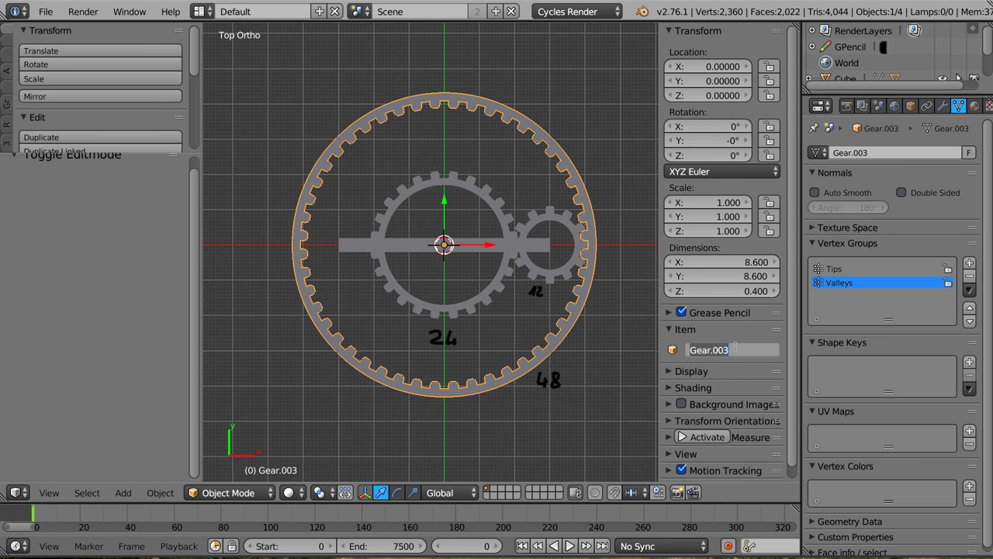
pyautogui.write('BIG')
pyautogui.press('Return')
# - Rename the small gear PLANET and the bar ARM
pyautogui.rightClick(562, 219)
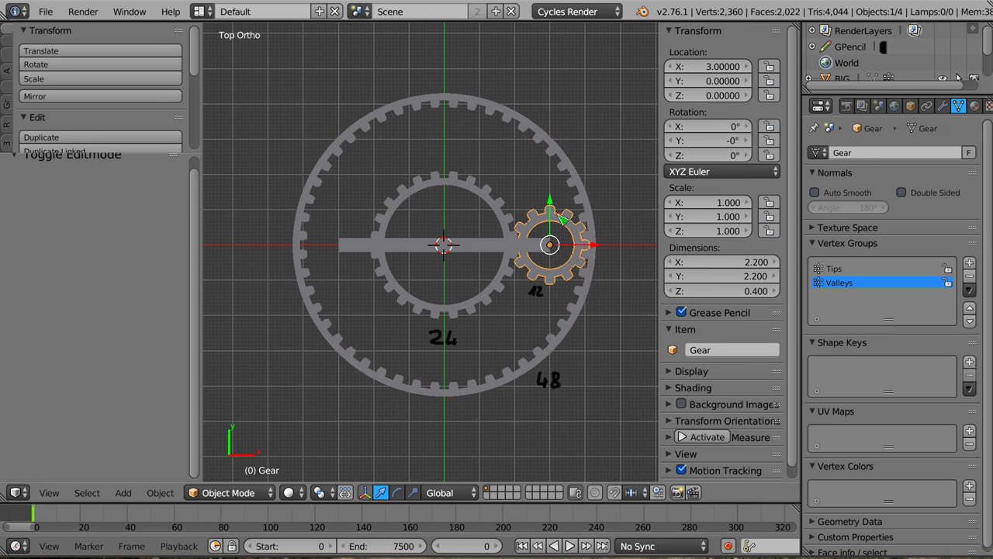
pyautogui.click(711, 349)
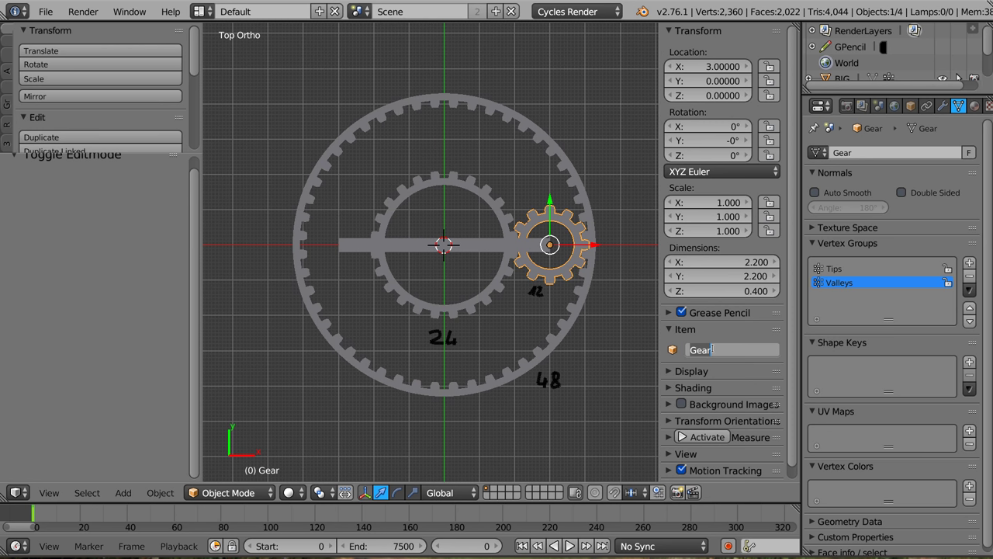
pyautogui.write('P')
pyautogui.press('Return')
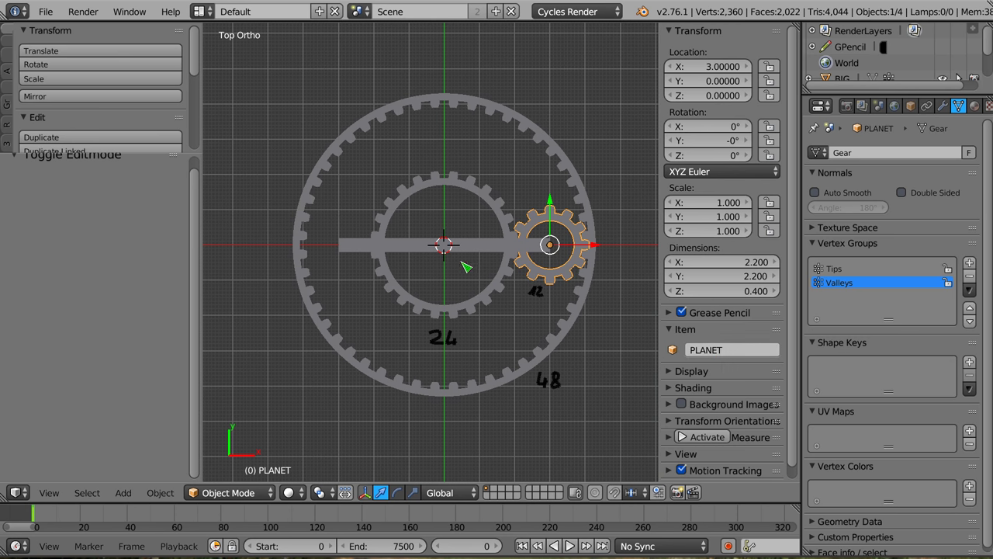
pyautogui.rightClick(471, 248)
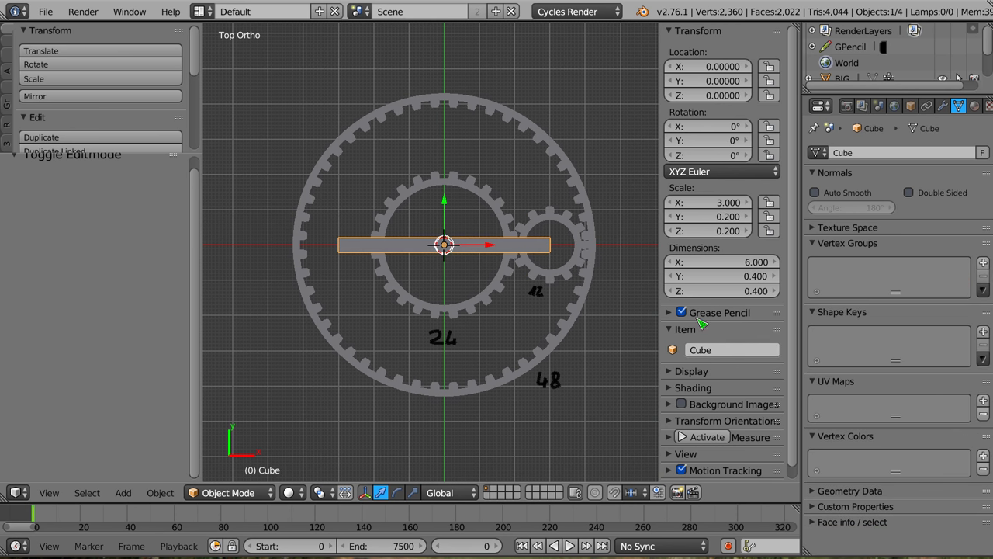
pyautogui.click(735, 346)
pyautogui.write('AR')
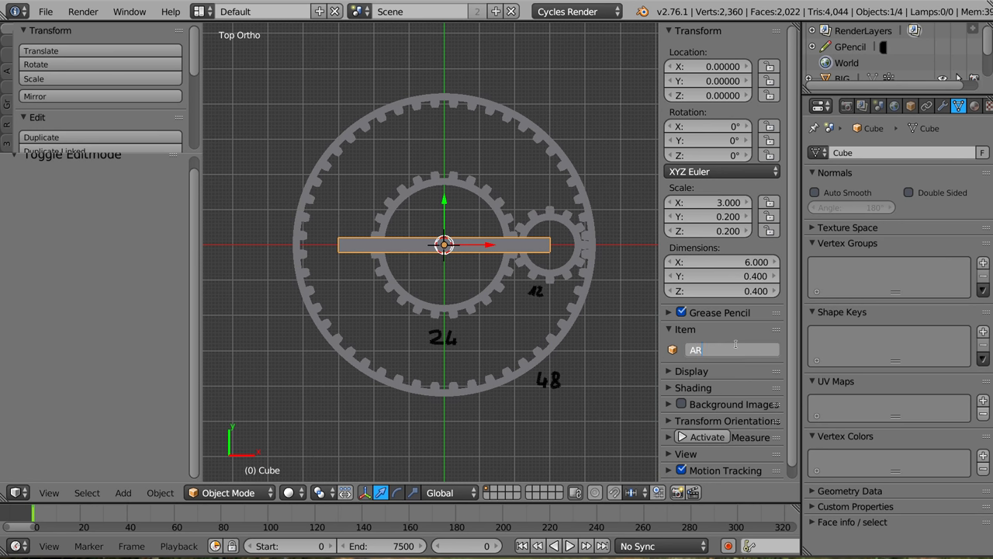
pyautogui.press('Return')
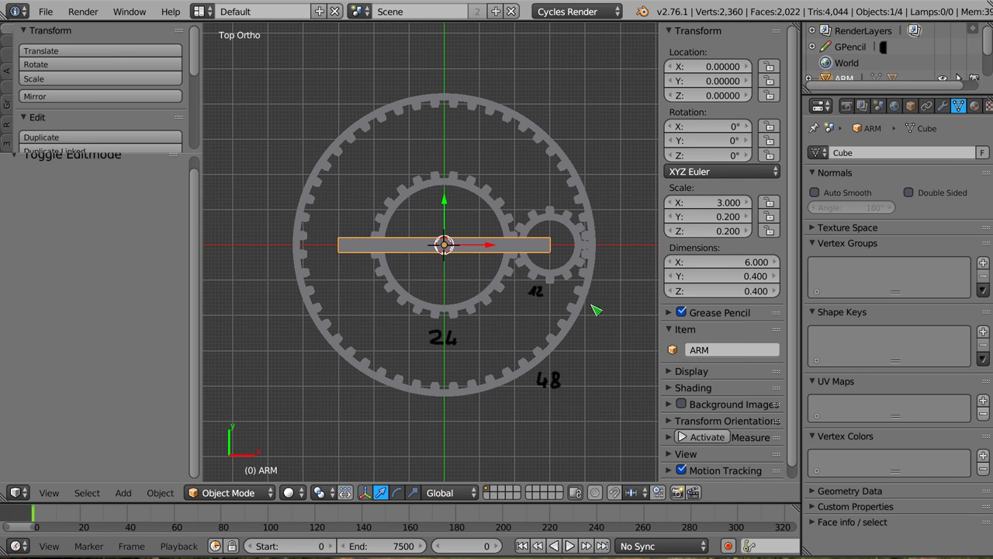
# - Select through the SUN, PLANET and ring gears, ending with the ARM bar selected
pyautogui.rightClick(493, 305)
pyautogui.rightClick(581, 267)
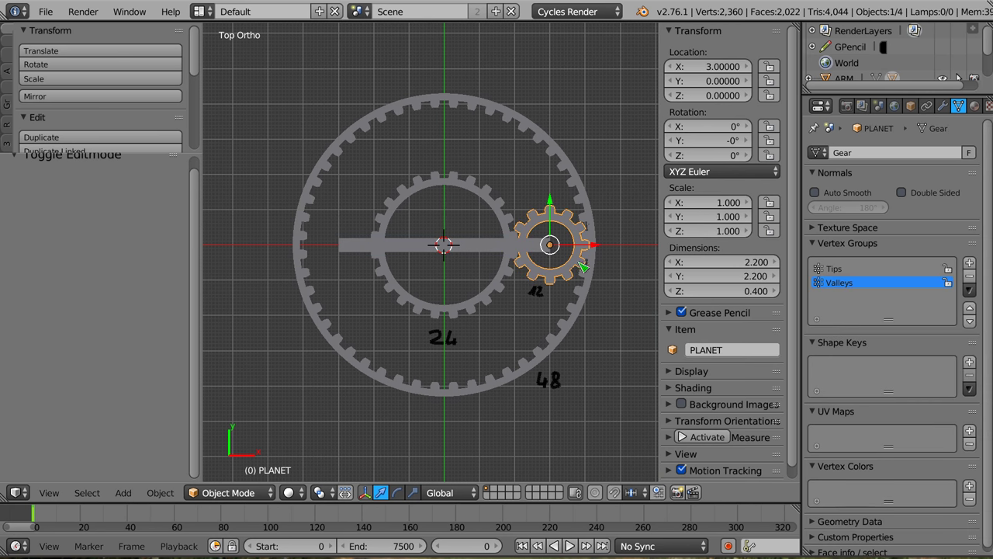
pyautogui.rightClick(588, 217)
pyautogui.rightClick(501, 223)
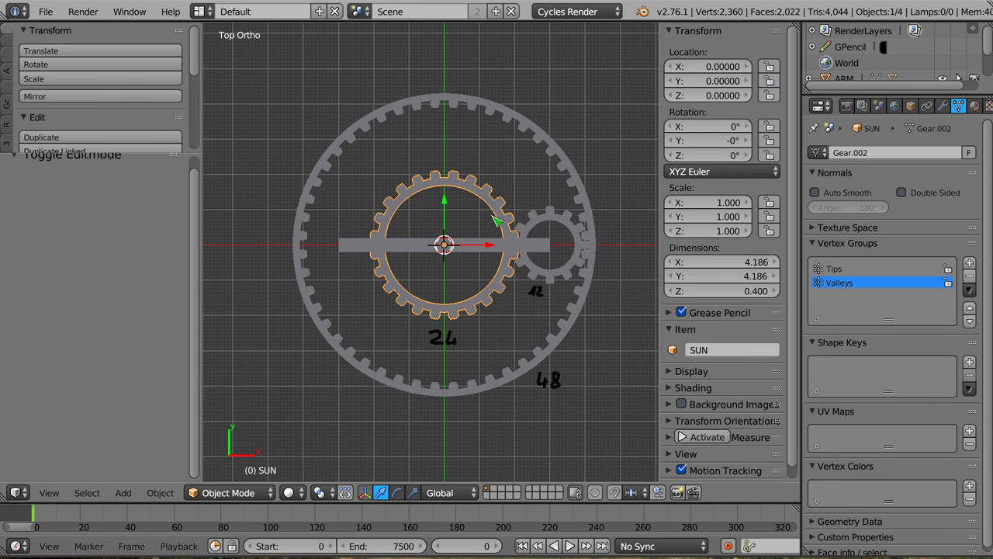
pyautogui.rightClick(556, 221)
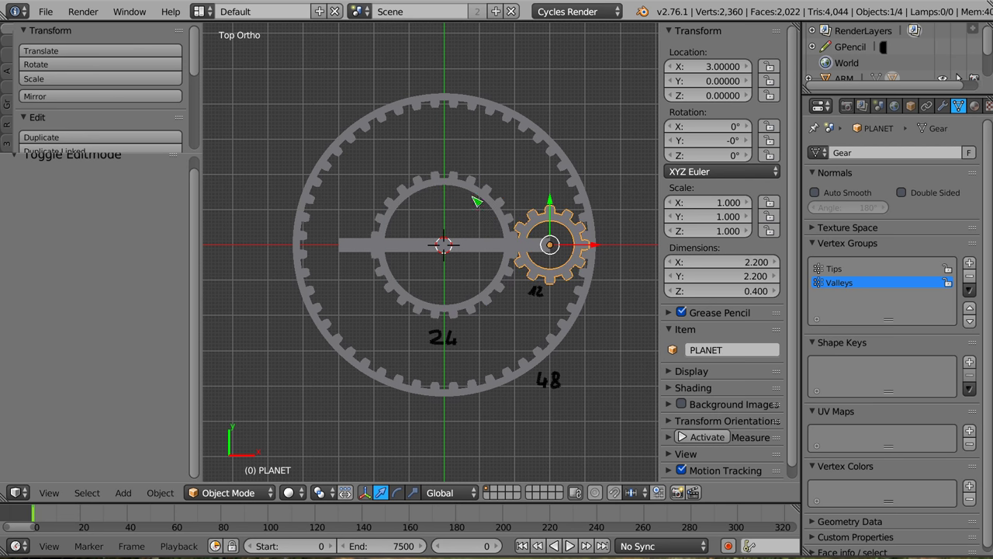
pyautogui.rightClick(486, 250)
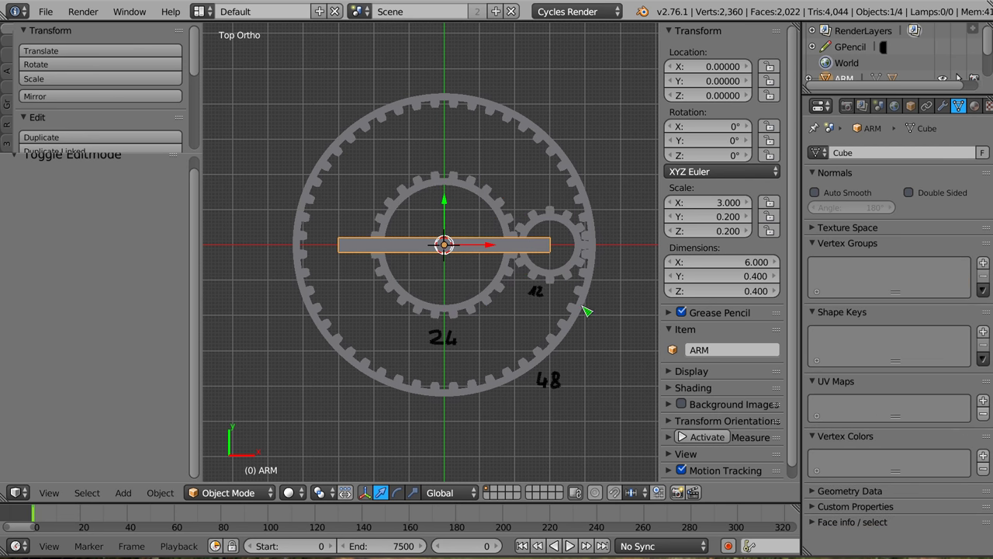
# - Cancel a trial rotation of the arm and hide the tool shelf to widen the viewport
pyautogui.press('r')
pyautogui.rightClick(578, 279)
pyautogui.scroll(-1, 576, 277)
pyautogui.keyDown('ctrl'); pyautogui.scroll(2, 570, 272); pyautogui.keyUp('ctrl')
pyautogui.keyDown('ctrl'); pyautogui.scroll(1, 564, 262); pyautogui.keyUp('ctrl')
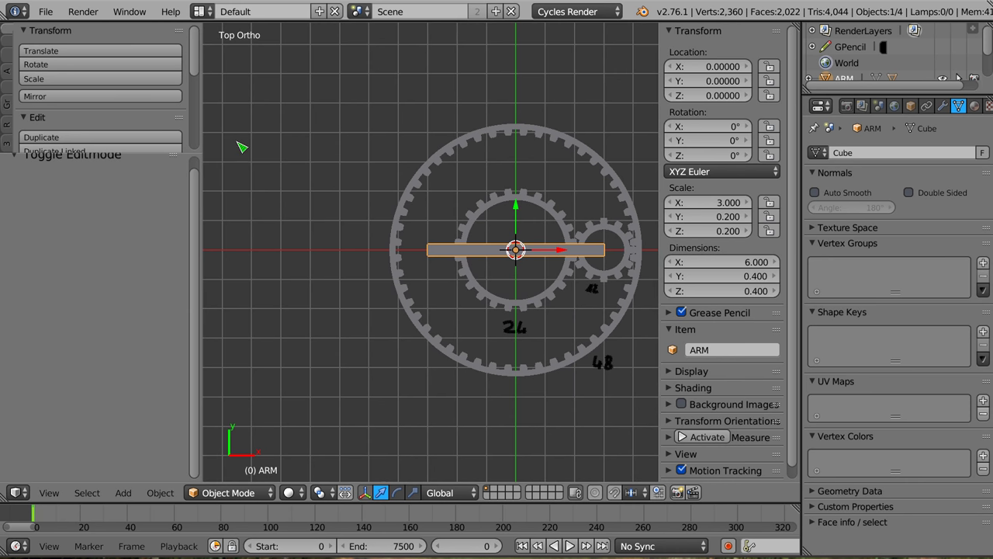
pyautogui.press('t')
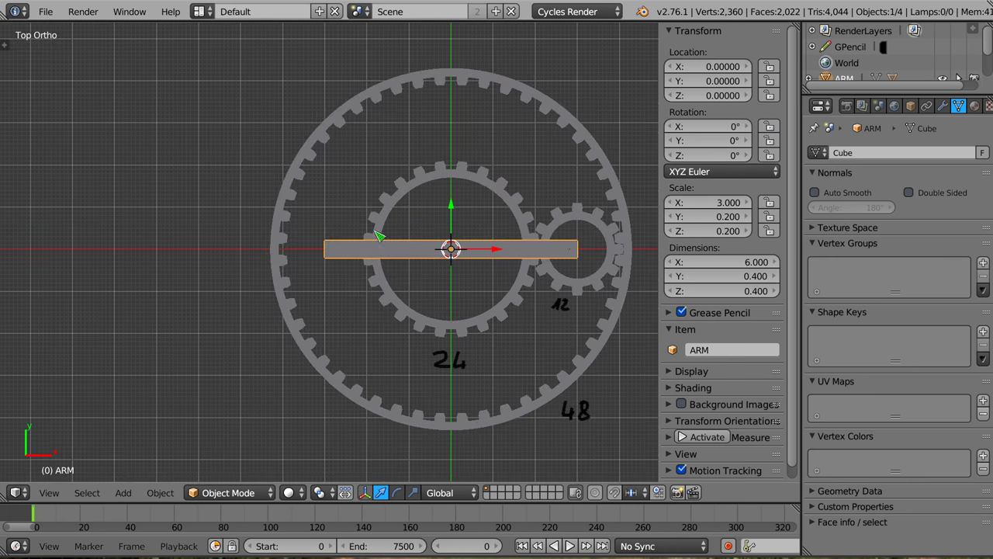
pyautogui.scroll(1, 582, 248)
pyautogui.keyDown('ctrl'); pyautogui.scroll(1, 511, 268); pyautogui.keyUp('ctrl')
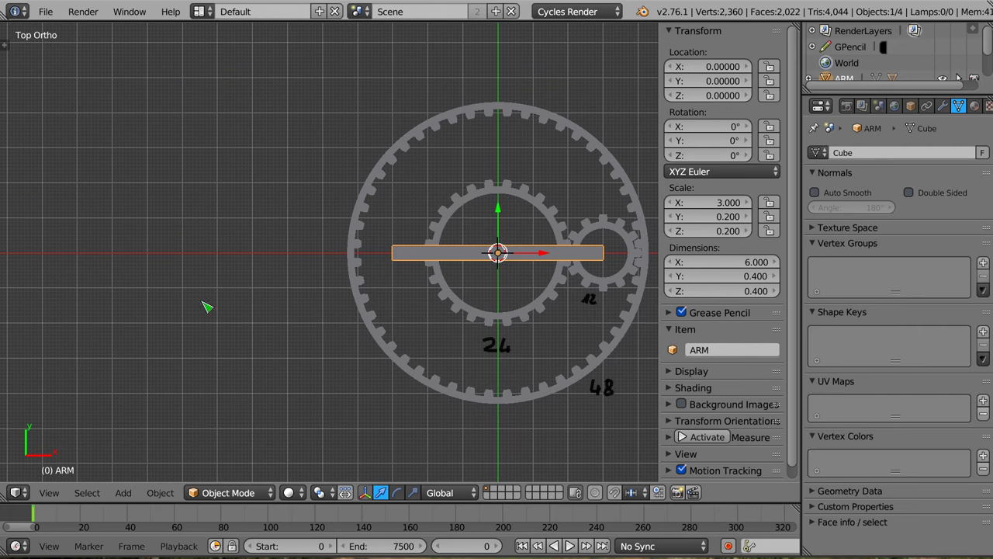
# - Split the viewport and make the left half a Graph Editor in Drivers mode
pyautogui.moveTo(6, 497); pyautogui.dragTo(366, 483)
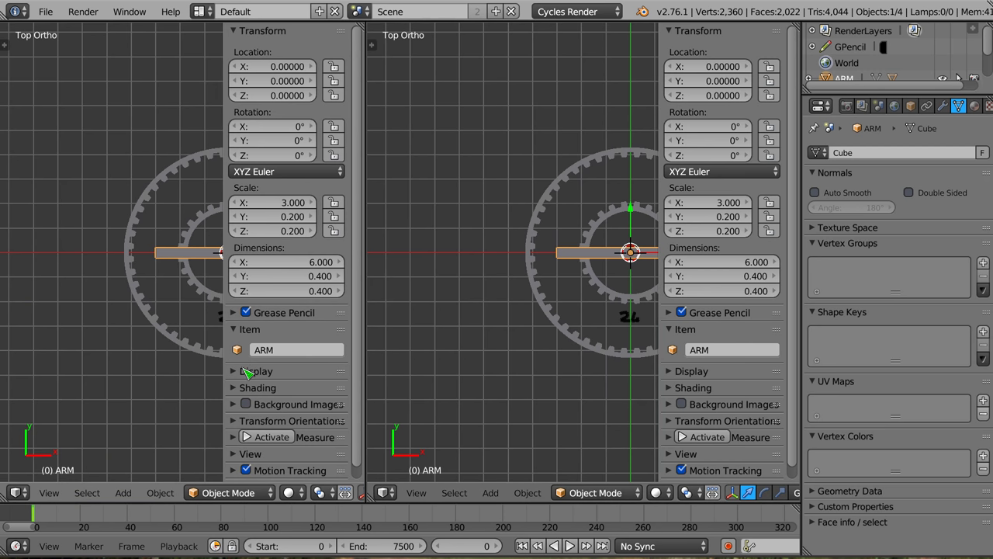
pyautogui.press('n')
pyautogui.click(18, 493)
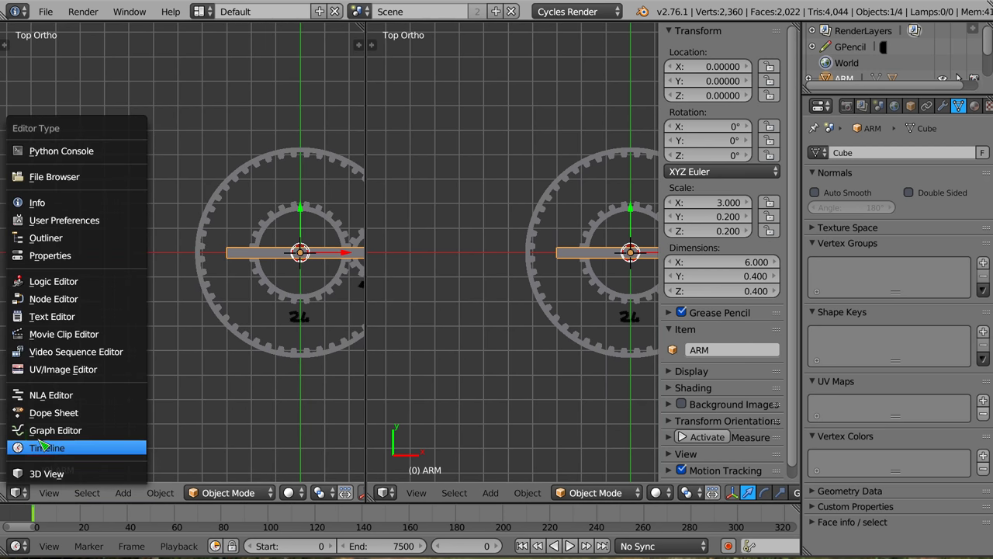
pyautogui.click(43, 430)
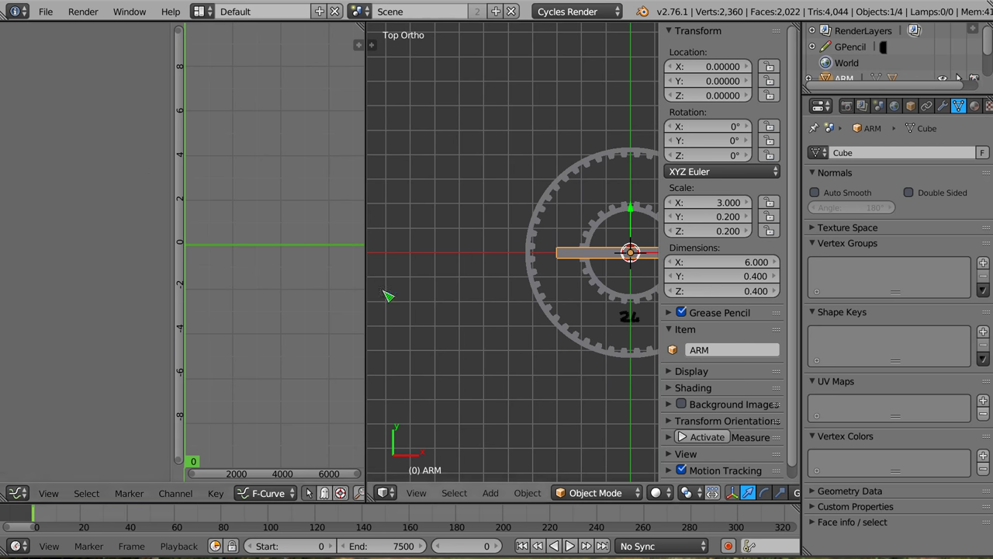
pyautogui.click(265, 492)
pyautogui.click(267, 457)
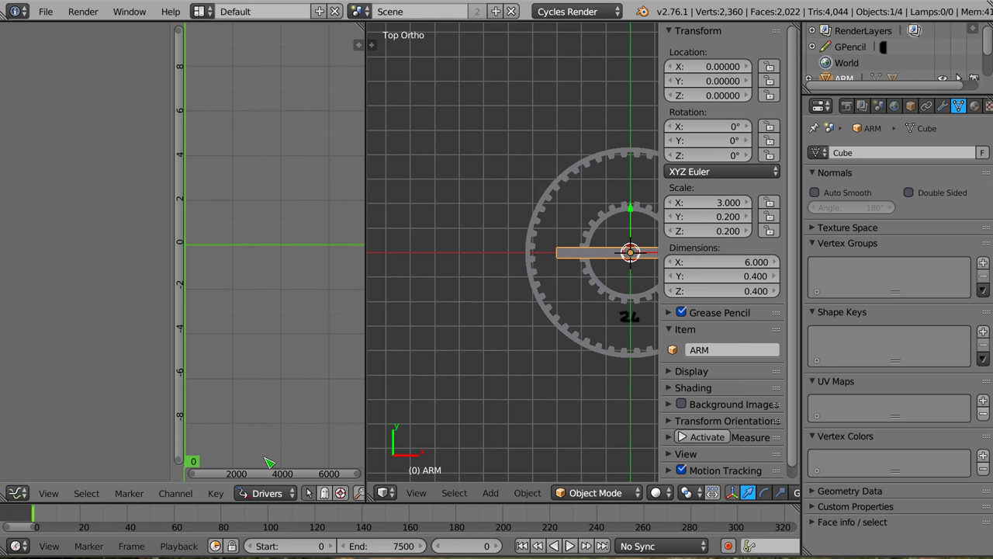
pyautogui.keyDown('shift'); pyautogui.moveTo(590, 269); pyautogui.dragTo(472, 276, button='middle'); pyautogui.keyUp('shift')
# - Zoom in on the gears and test-rotate the arm and the PLANET gear
pyautogui.scroll(3, 471, 275)
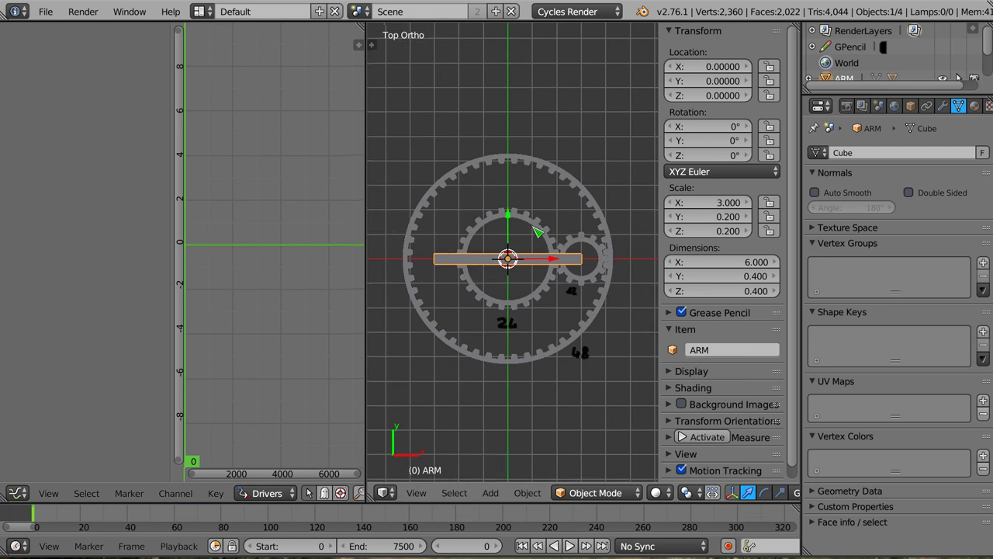
pyautogui.scroll(1, 537, 232)
pyautogui.keyDown('shift'); pyautogui.moveTo(549, 303); pyautogui.dragTo(528, 273, button='middle'); pyautogui.keyUp('shift')
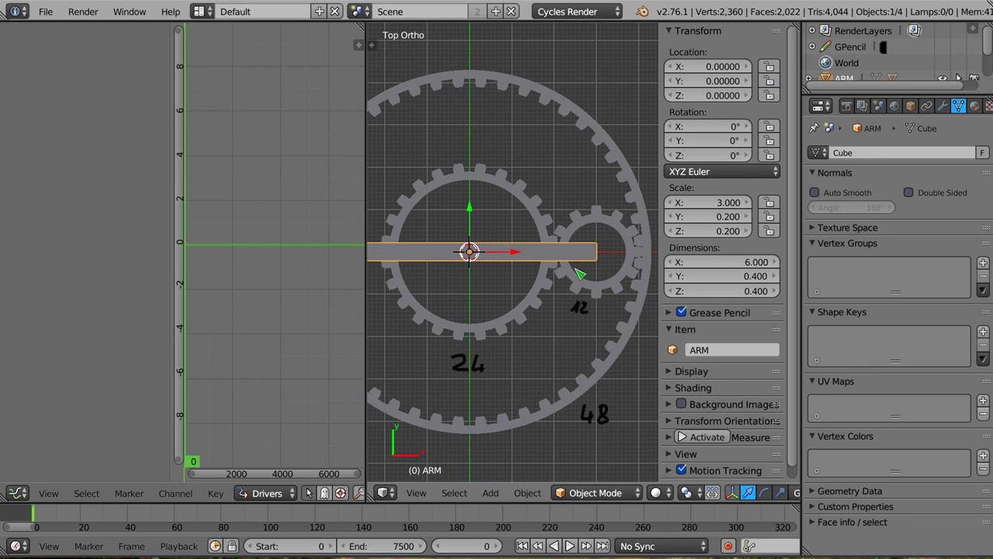
pyautogui.press('r')
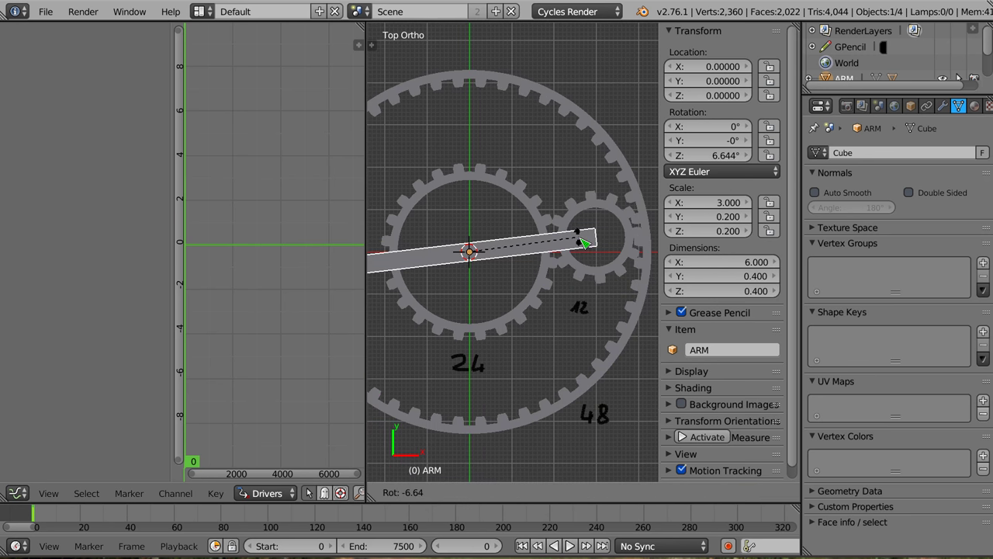
pyautogui.press('Escape')
pyautogui.rightClick(590, 242)
pyautogui.press('r')
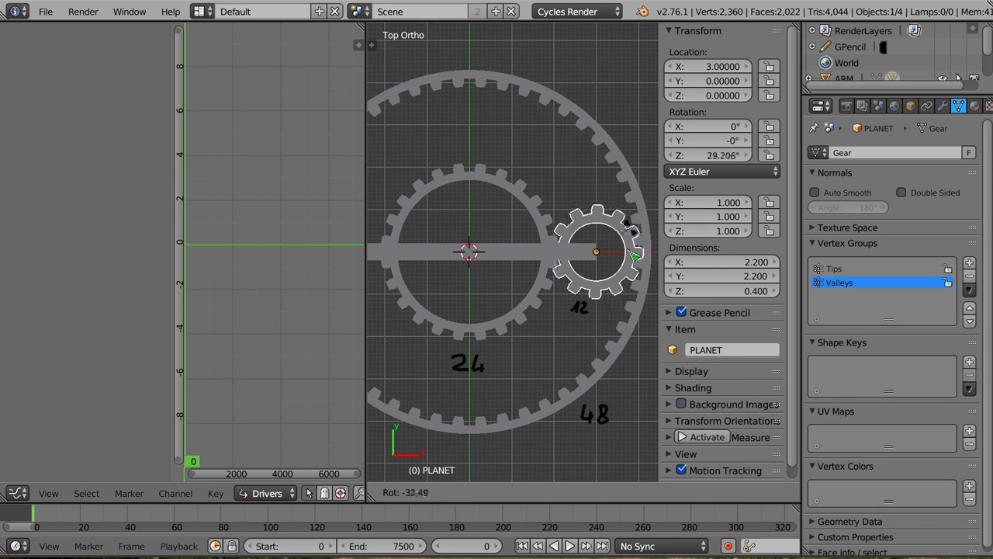
pyautogui.click(641, 229)
# - Reset PLANET's Z rotation to zero and add a single driver to it
pyautogui.rightClick(719, 155)
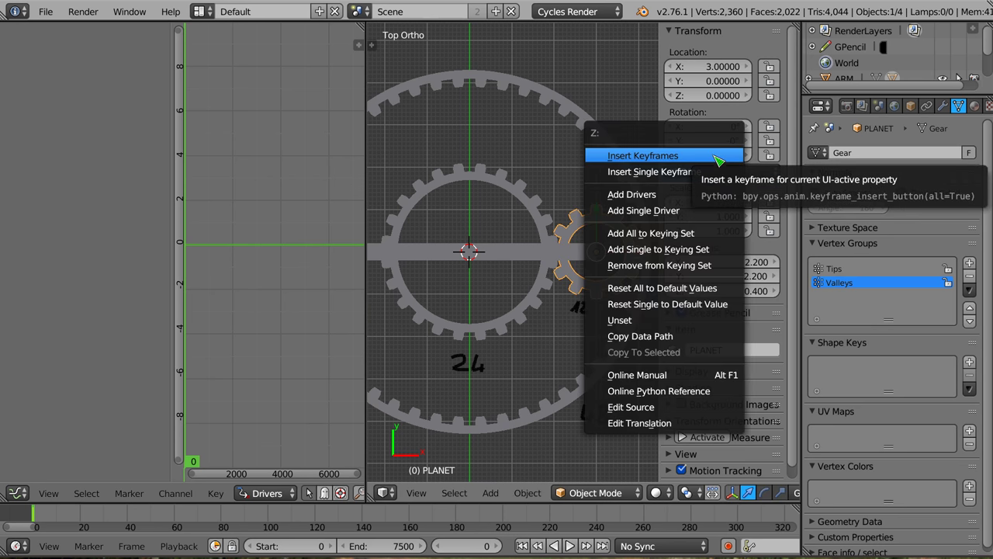
pyautogui.click(707, 172)
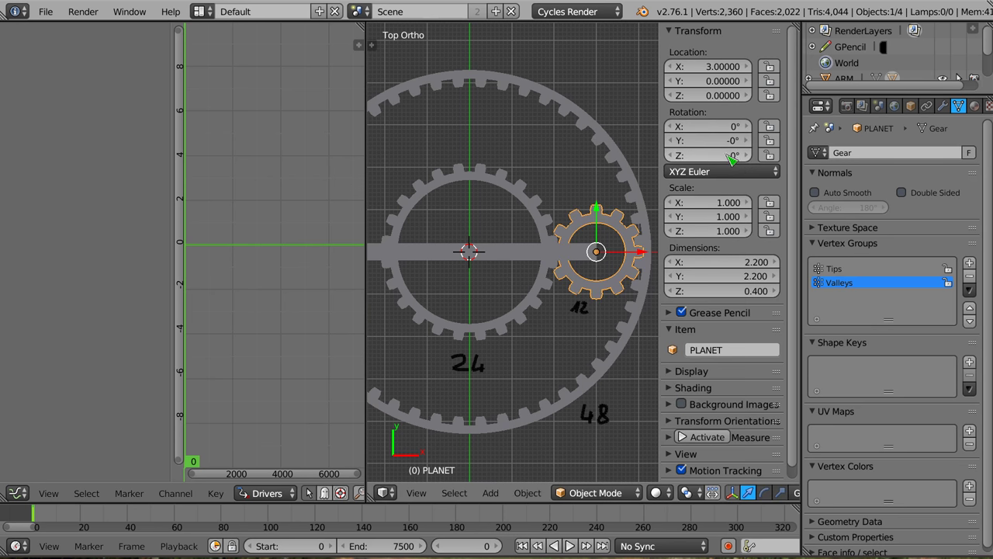
pyautogui.rightClick(709, 155)
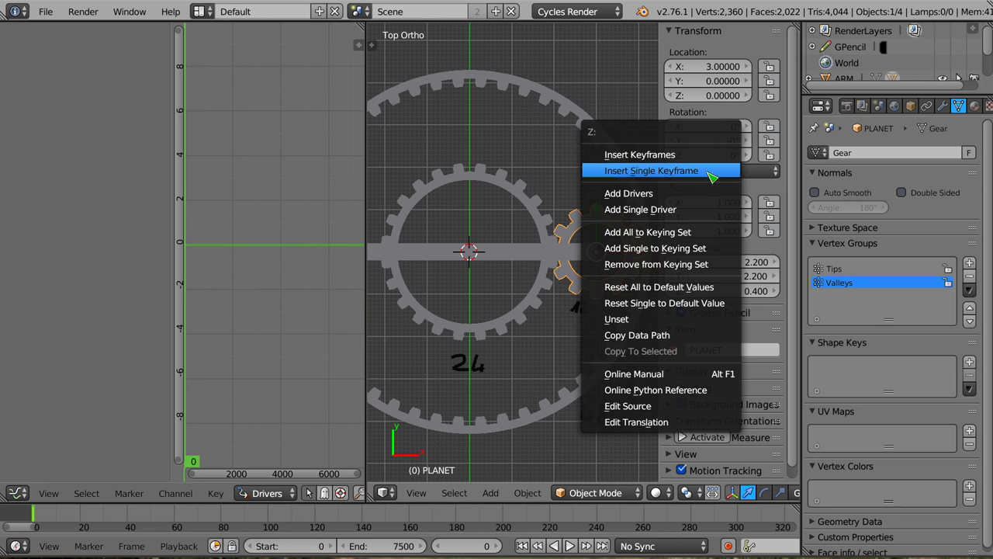
pyautogui.click(658, 209)
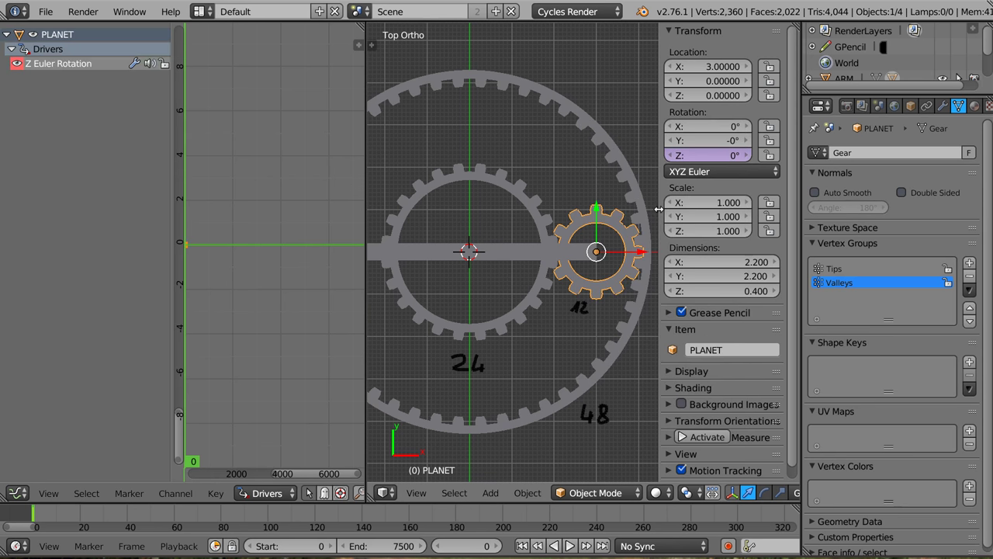
# - Add a single driver to ARM's Z rotation and show the Drivers editor sidebar
pyautogui.rightClick(512, 255)
pyautogui.rightClick(720, 158)
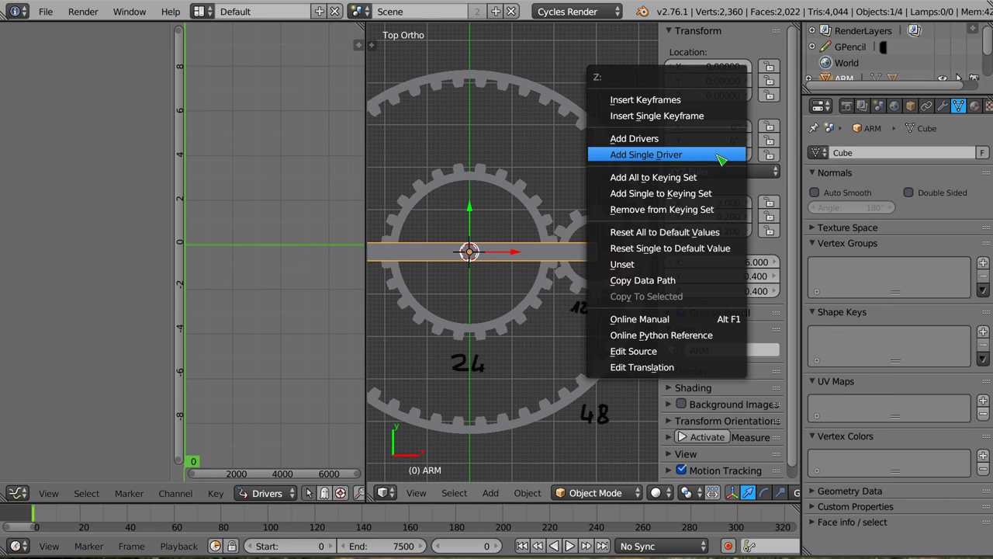
pyautogui.click(706, 158)
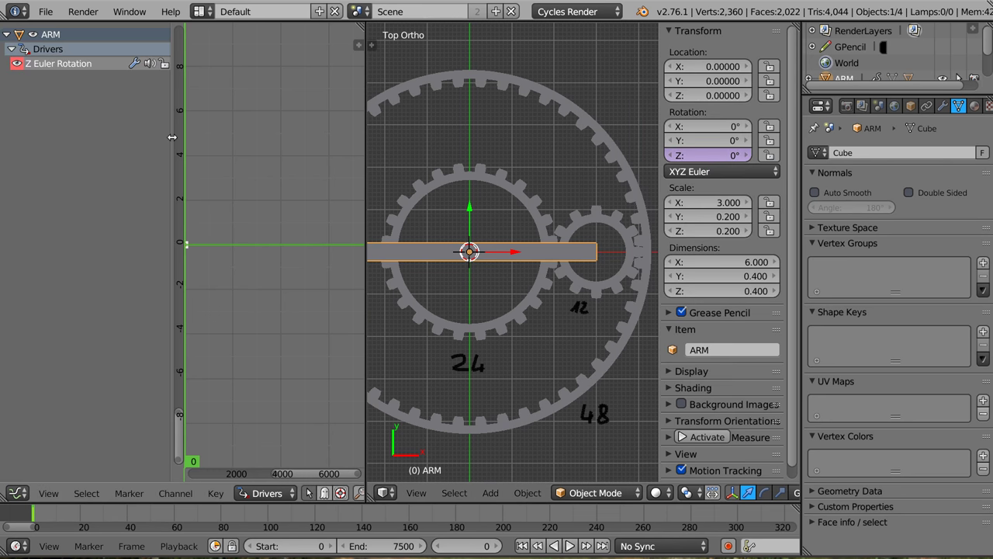
pyautogui.moveTo(172, 137); pyautogui.dragTo(127, 151)
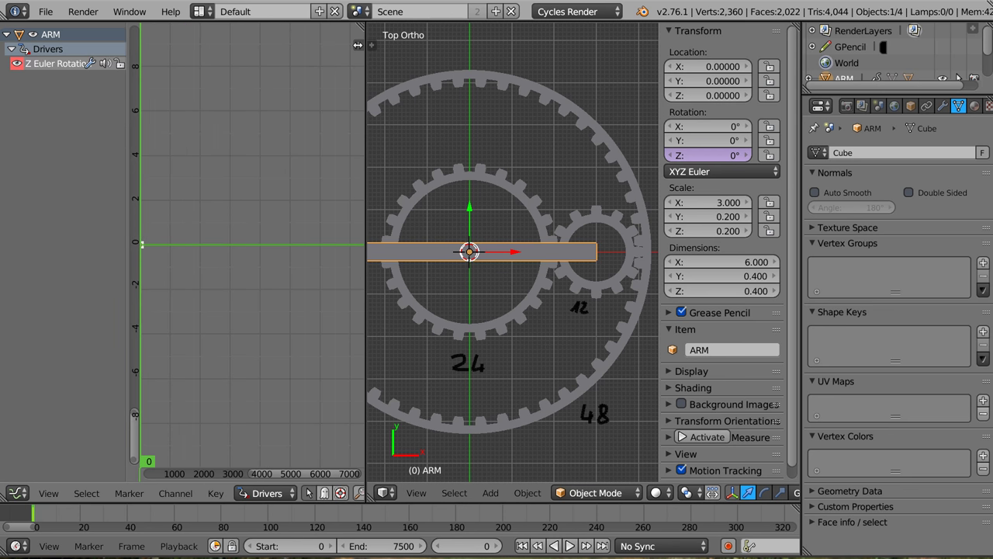
pyautogui.press('n')
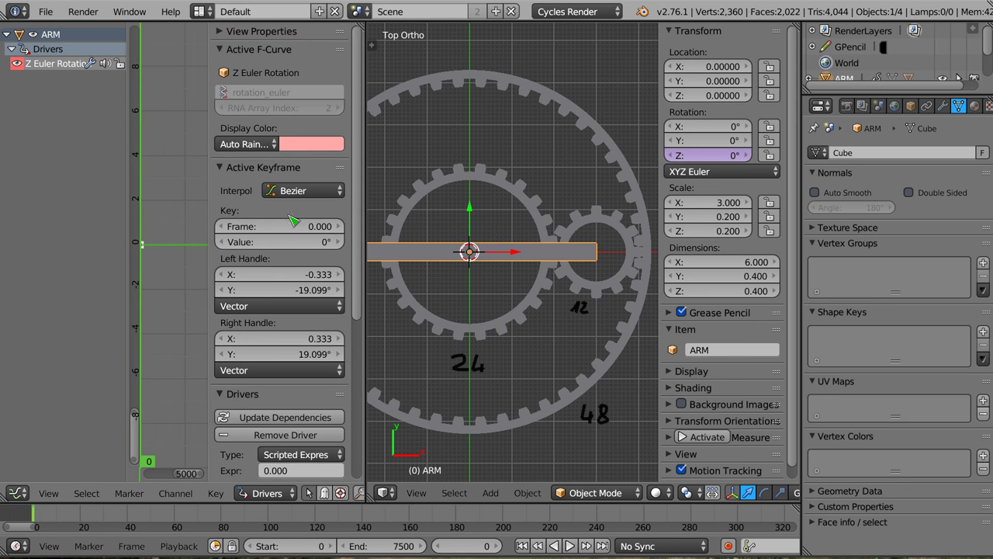
# - Collapse the curve panels and create two ARM driver variables named B and S
pyautogui.click(226, 49)
pyautogui.click(225, 68)
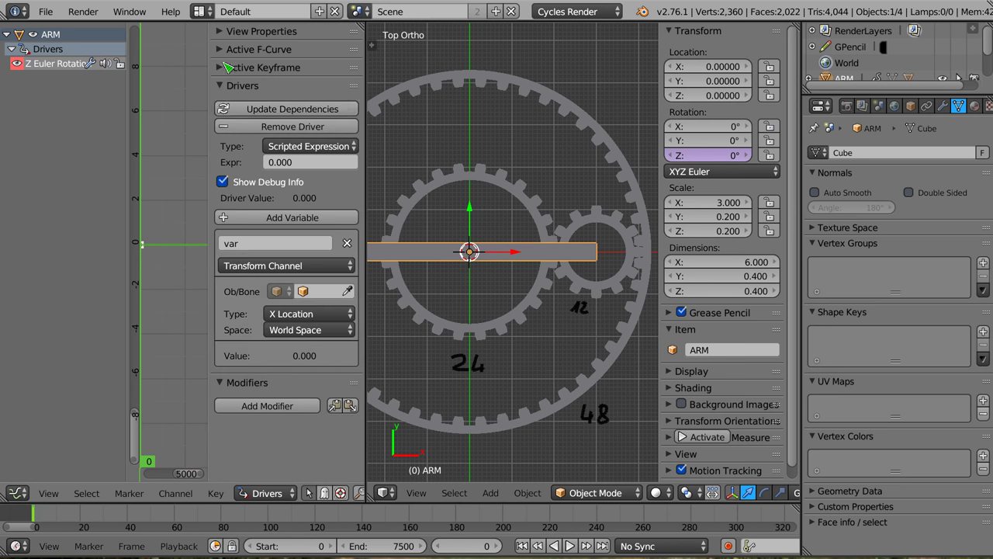
pyautogui.press('n')
pyautogui.press('n')
pyautogui.press('n')
pyautogui.press('n')
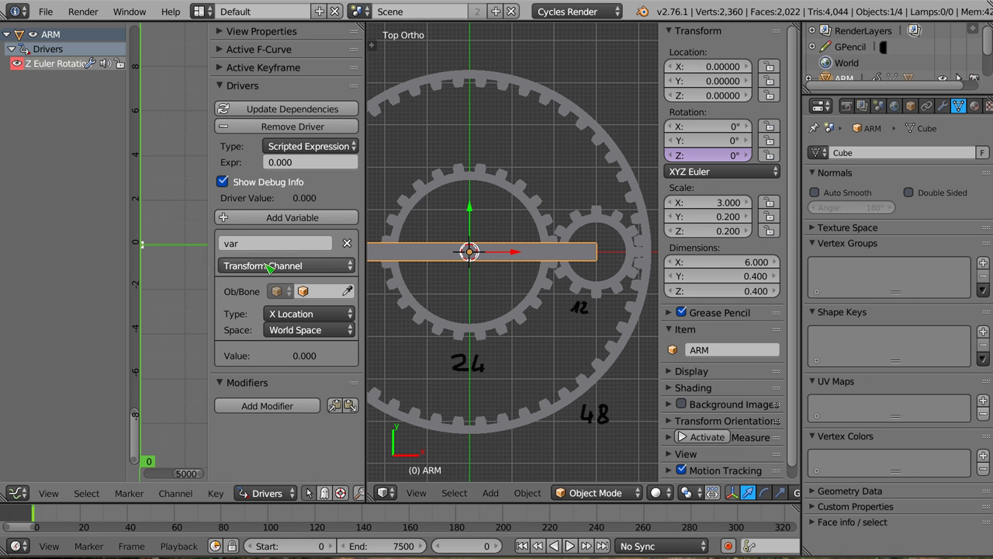
pyautogui.click(259, 243)
pyautogui.write('B')
pyautogui.press('Return')
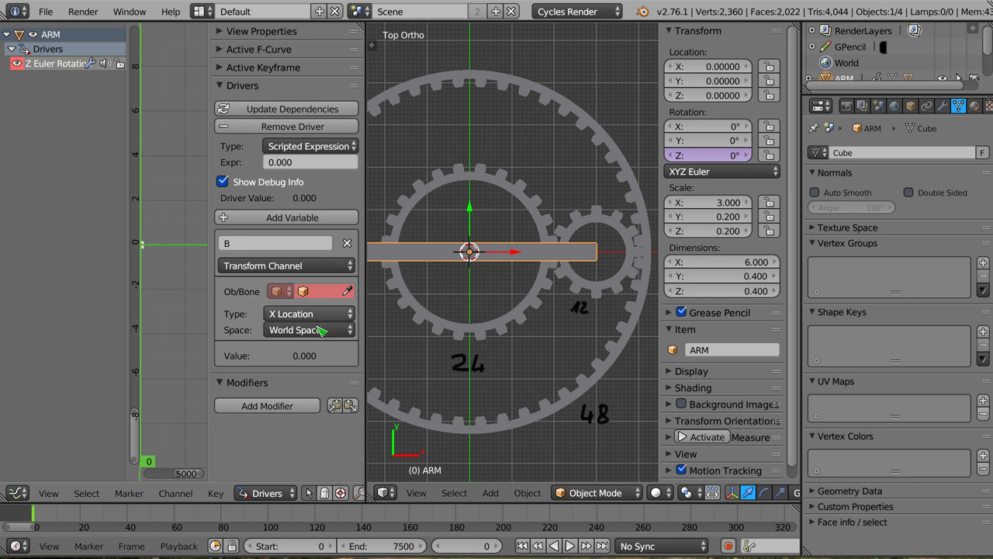
pyautogui.click(287, 218)
pyautogui.click(256, 384)
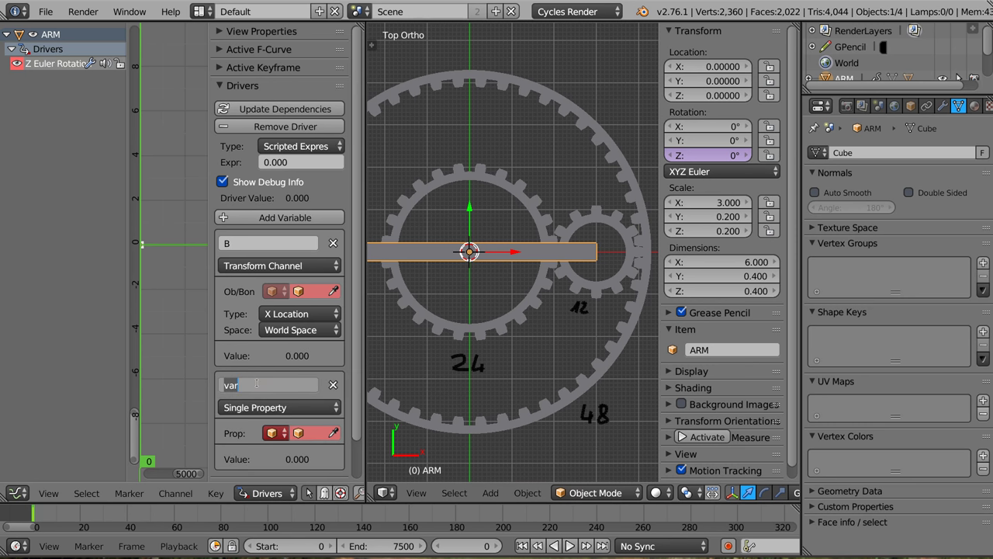
pyautogui.write('S')
pyautogui.press('Return')
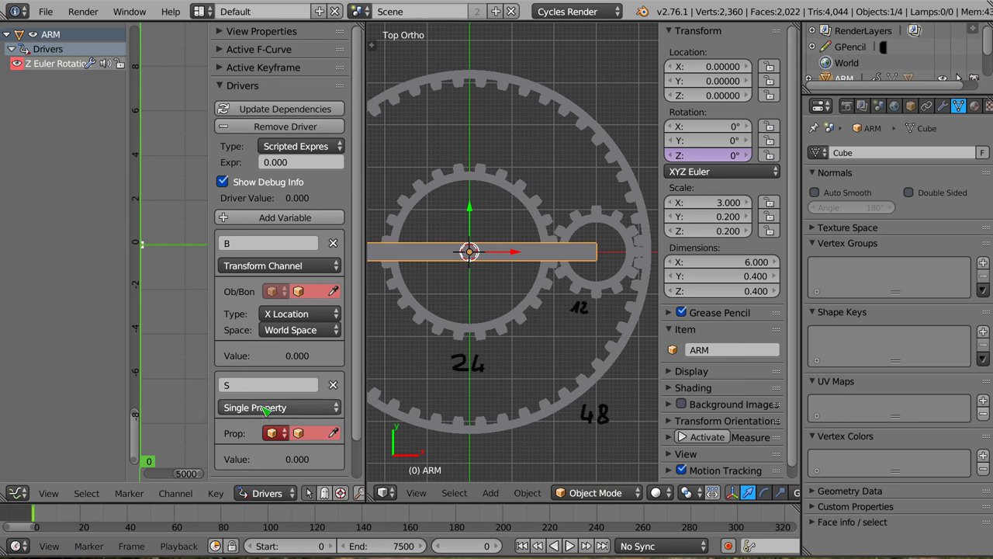
# - Make B read BIG's Z rotation and S, as a Transform Channel, read SUN's Z rotation
pyautogui.scroll(-1, 265, 272)
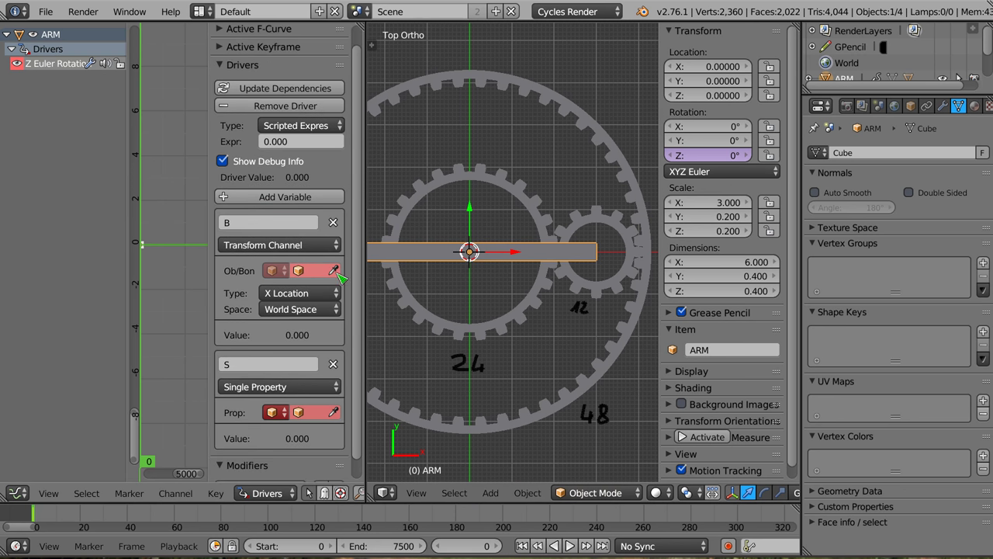
pyautogui.click(547, 113)
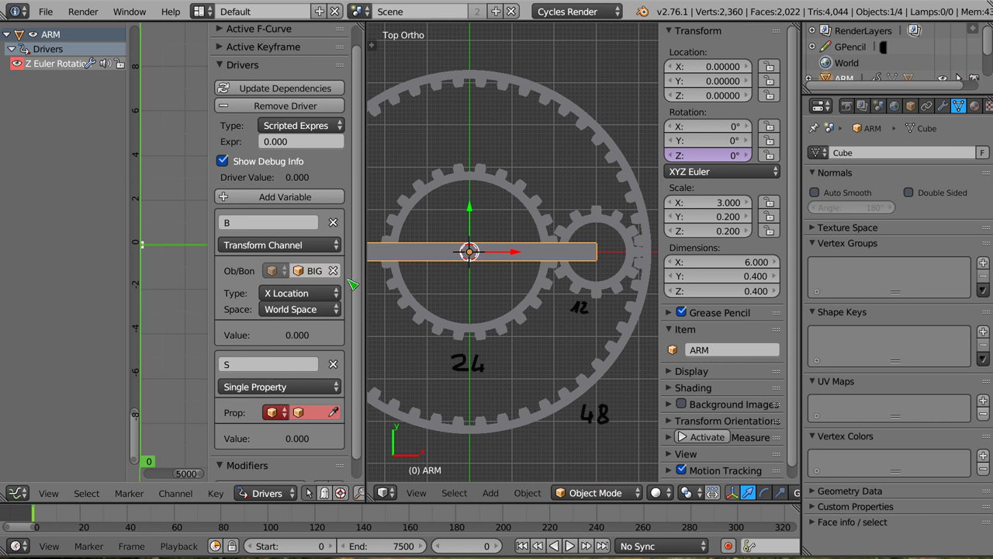
pyautogui.click(298, 298)
pyautogui.click(298, 194)
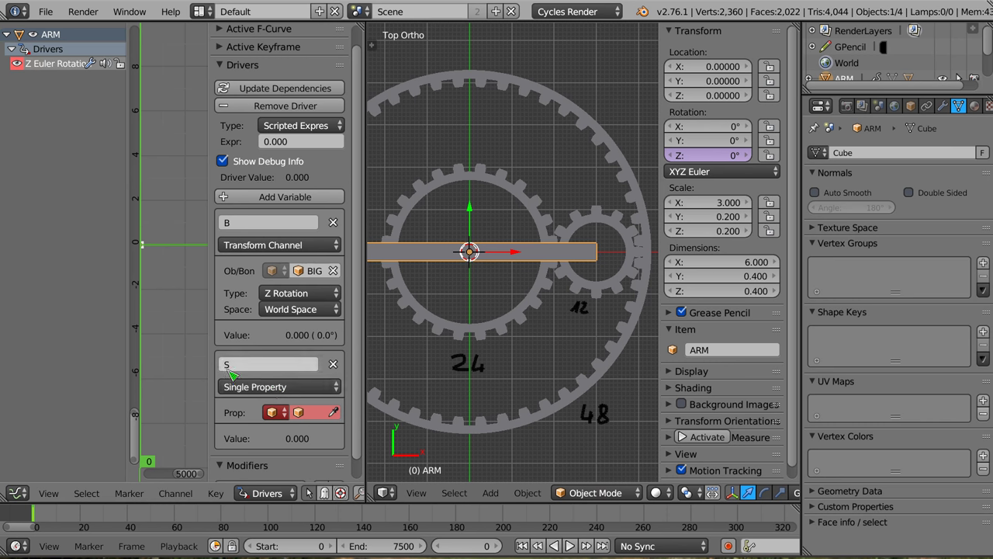
pyautogui.click(248, 391)
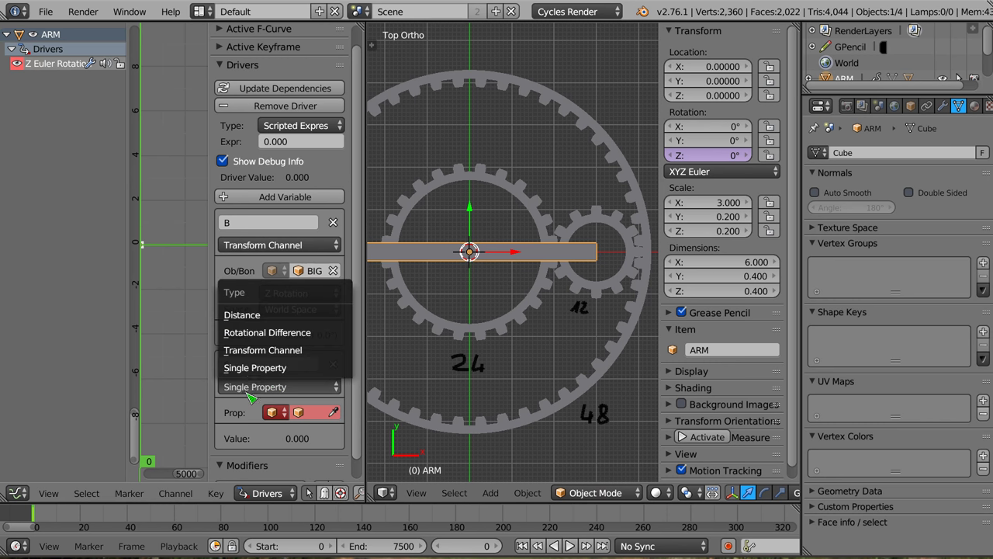
pyautogui.click(262, 350)
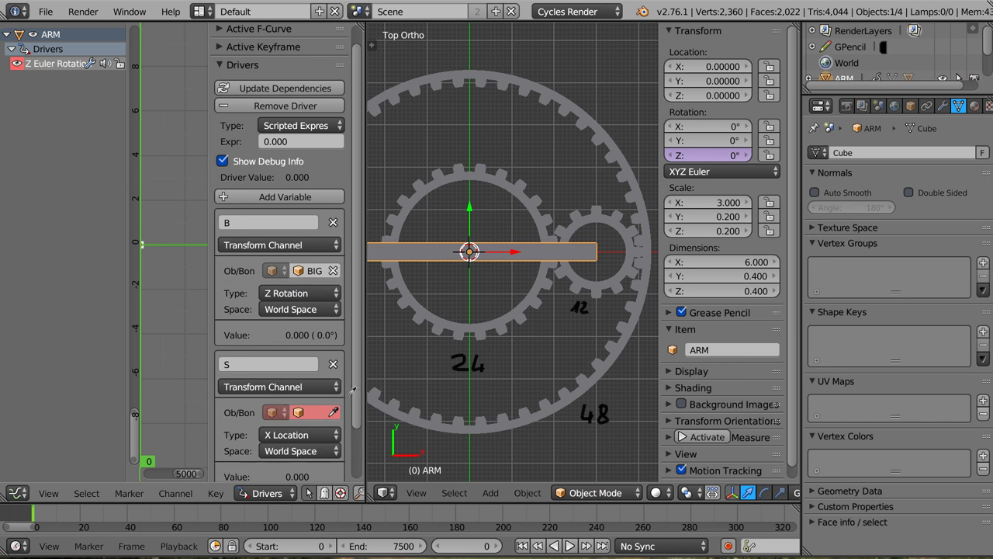
pyautogui.click(454, 288)
pyautogui.click(298, 434)
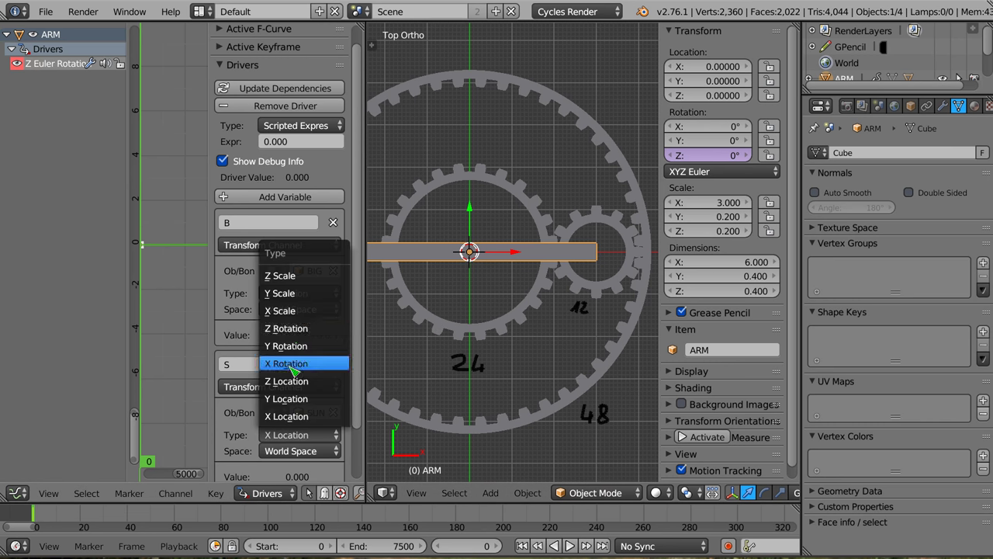
pyautogui.click(294, 329)
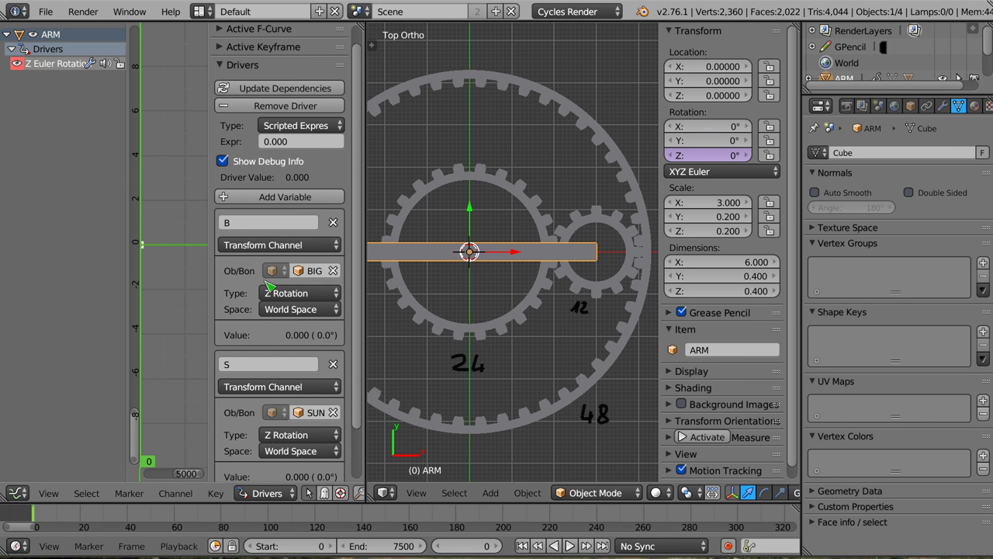
pyautogui.scroll(1, 260, 279)
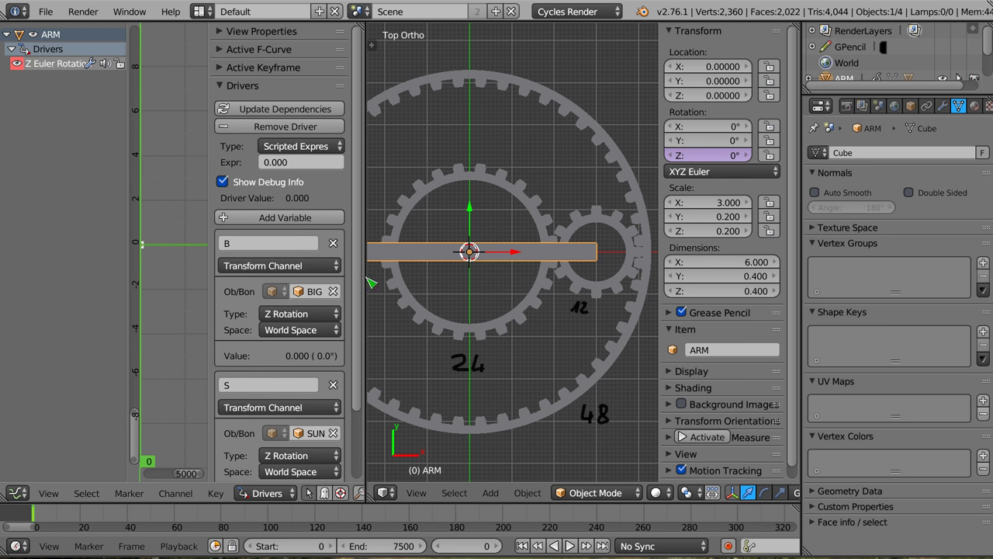
pyautogui.click(305, 162)
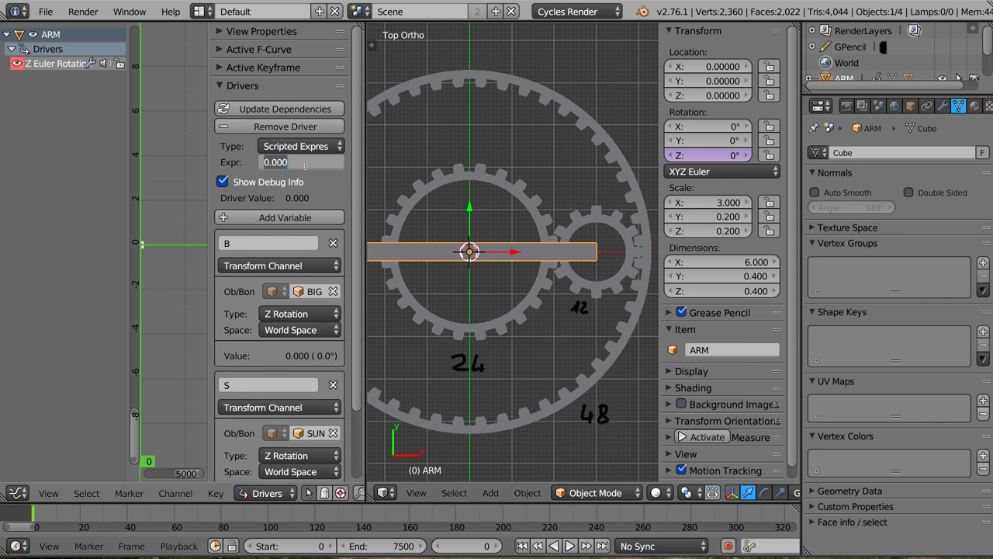
# - Enter (B*48+S*24)/(48+24) as the ARM driver's expression
pyautogui.write('(')
pyautogui.write('B')
pyautogui.write('*')
pyautogui.write('48')
pyautogui.write('+')
pyautogui.write('S')
pyautogui.write('*24')
pyautogui.write(')')
pyautogui.write('/(')
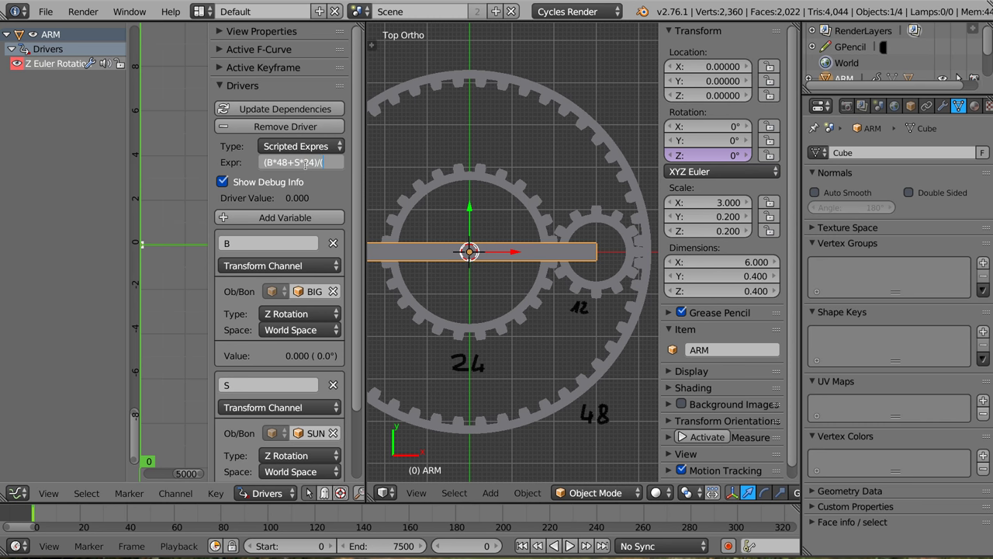
pyautogui.write('48')
pyautogui.write('+24')
pyautogui.press('Return')
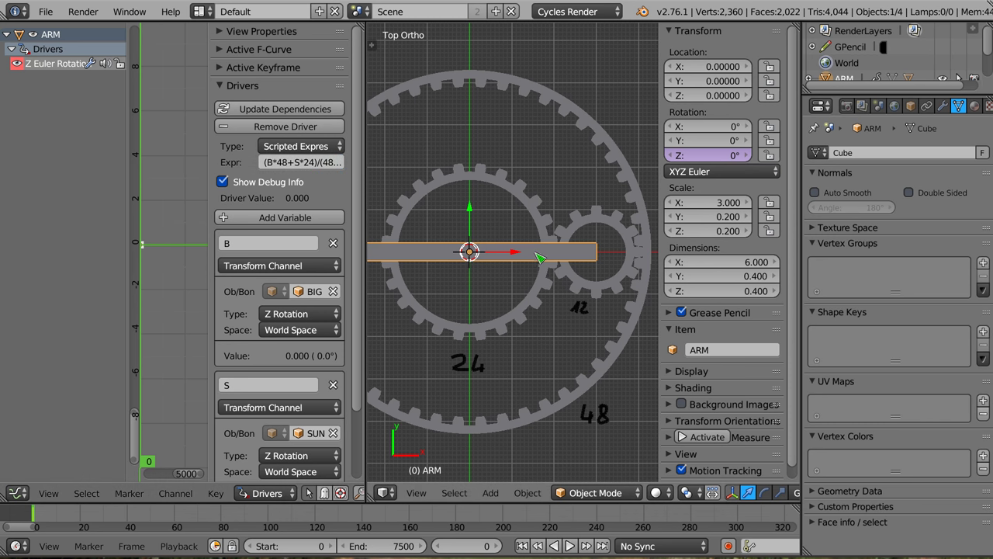
# - Test-rotate SUN and then BIG to watch the arm swing, then select PLANET
pyautogui.rightClick(532, 208)
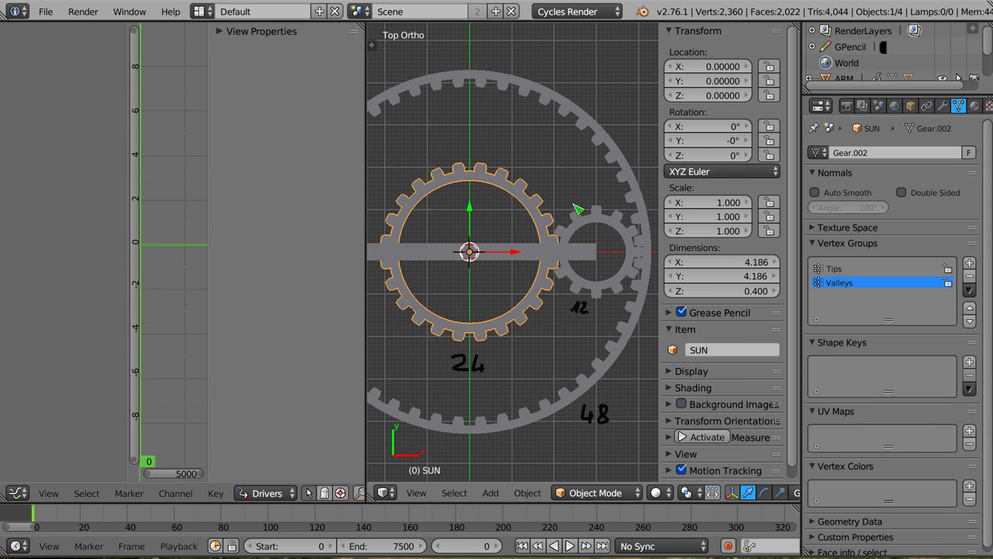
pyautogui.press('r')
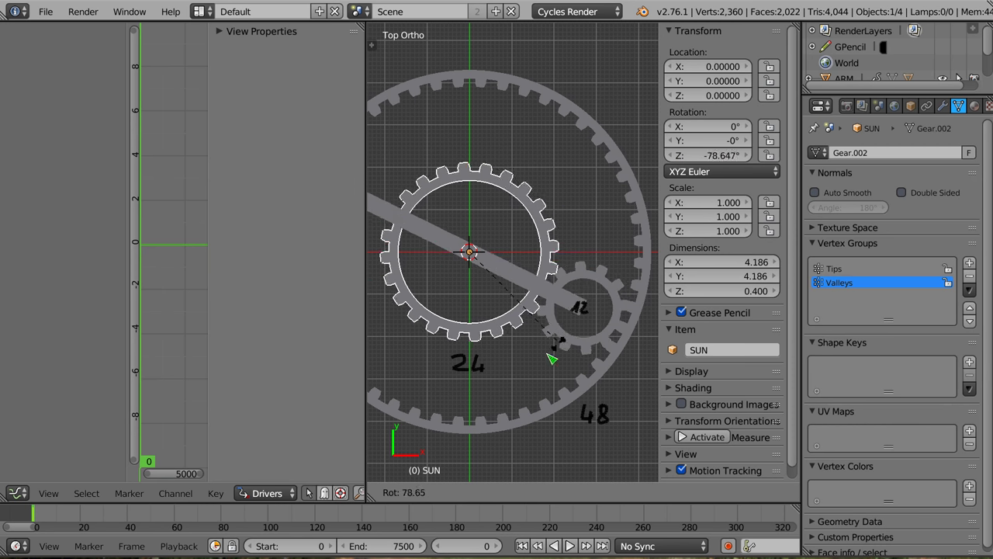
pyautogui.rightClick(613, 208)
pyautogui.rightClick(615, 207)
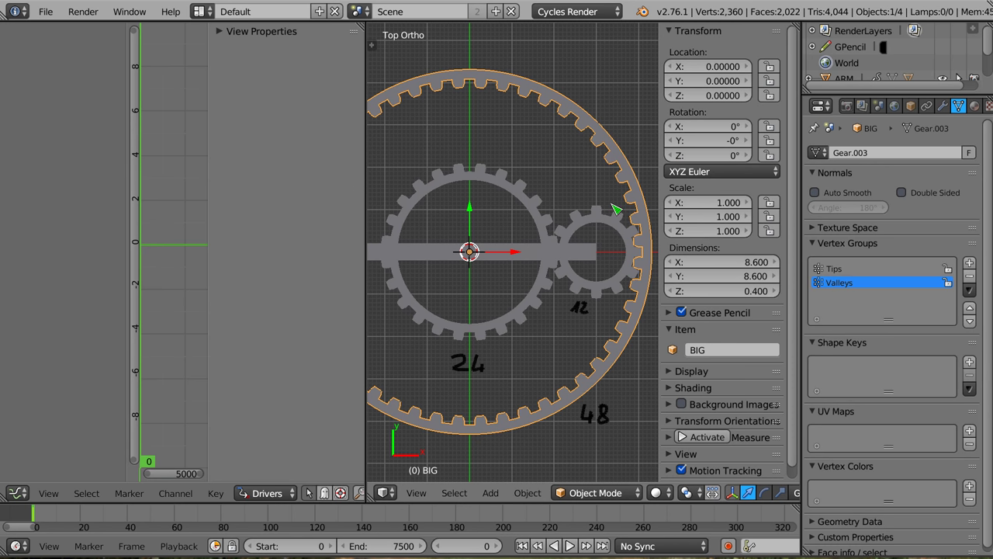
pyautogui.press('r')
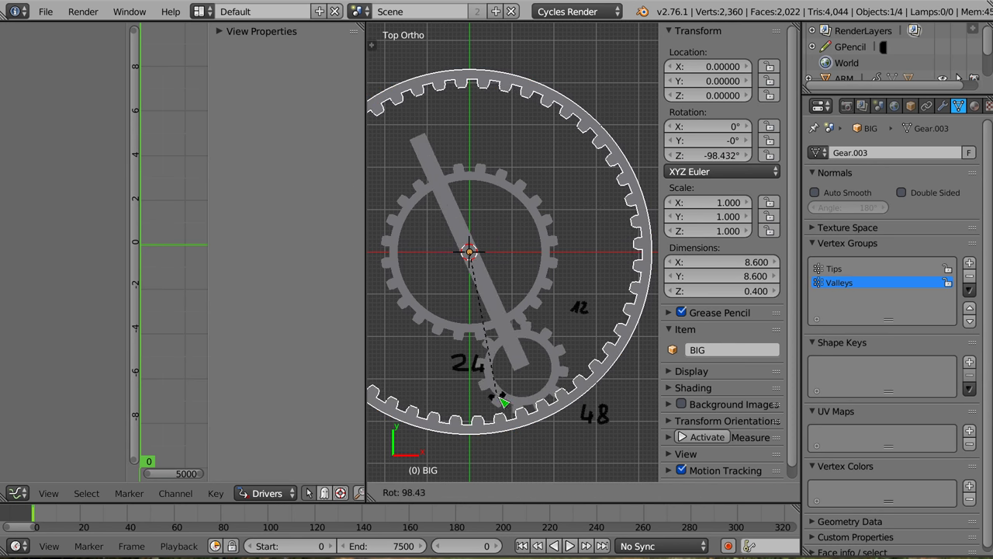
pyautogui.rightClick(578, 118)
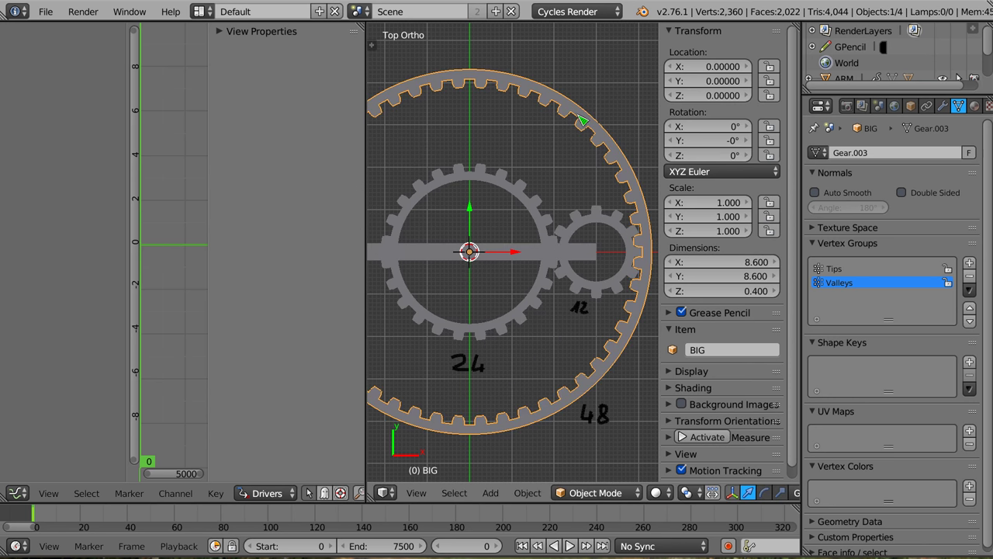
pyautogui.rightClick(599, 220)
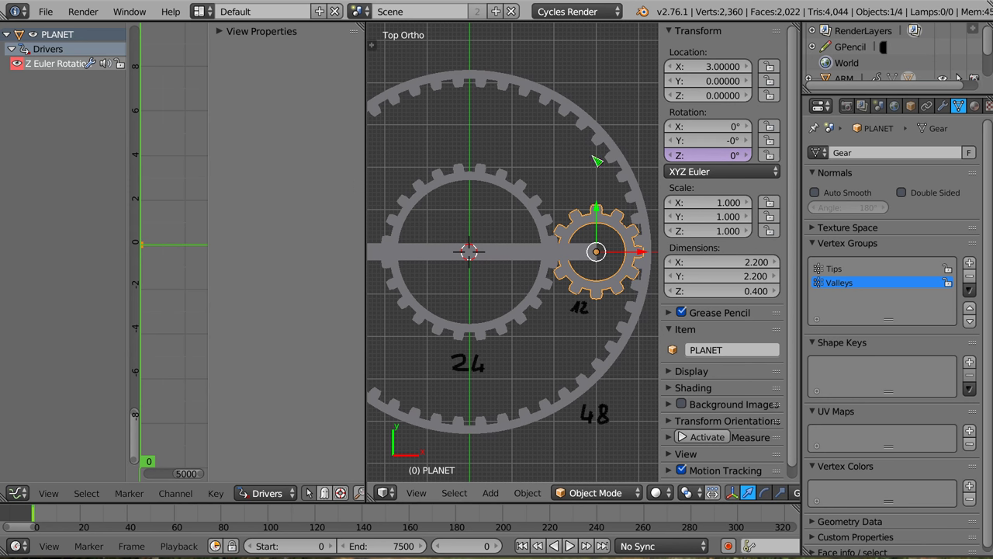
# - Rename the PLANET driver's variable to B and make it read BIG's Z rotation
pyautogui.click(44, 63)
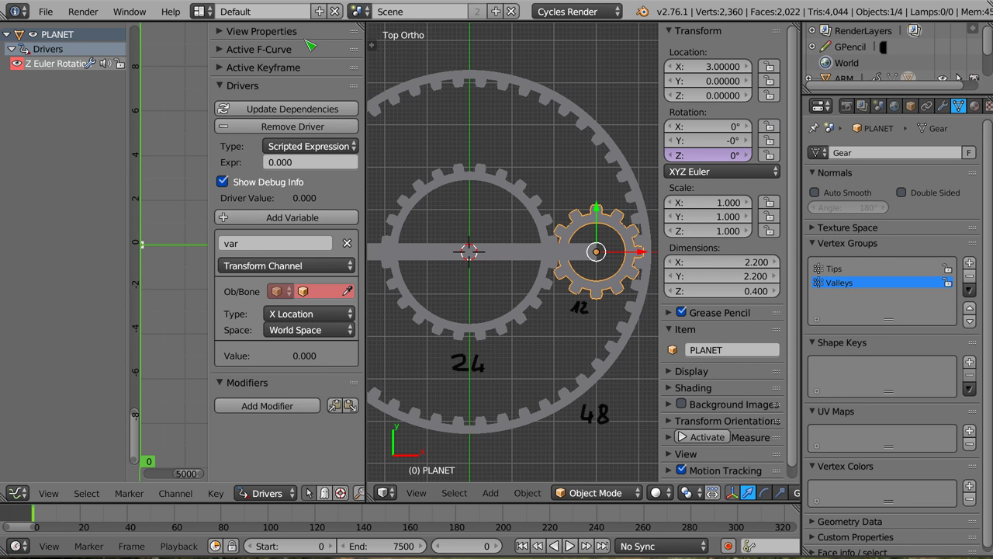
pyautogui.click(250, 243)
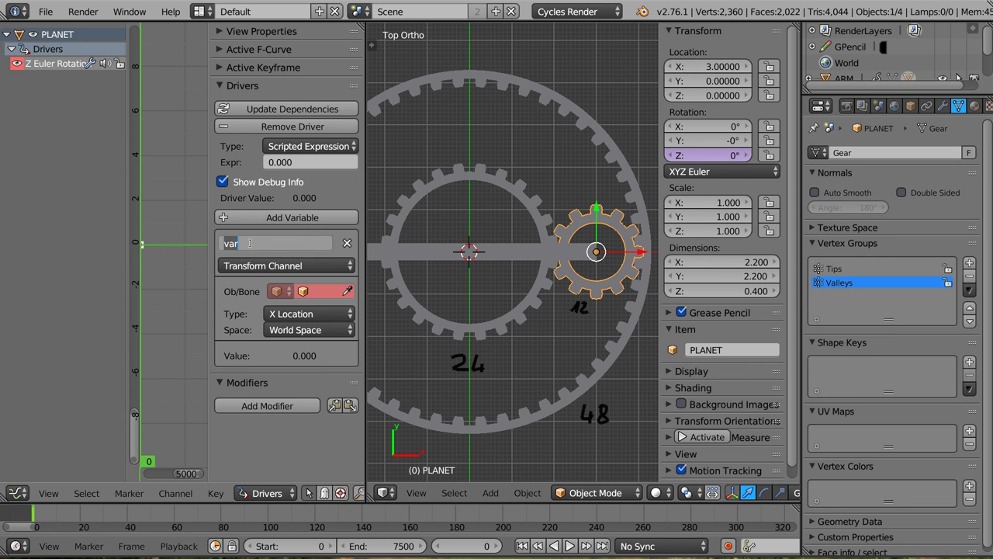
pyautogui.write('B')
pyautogui.press('Return')
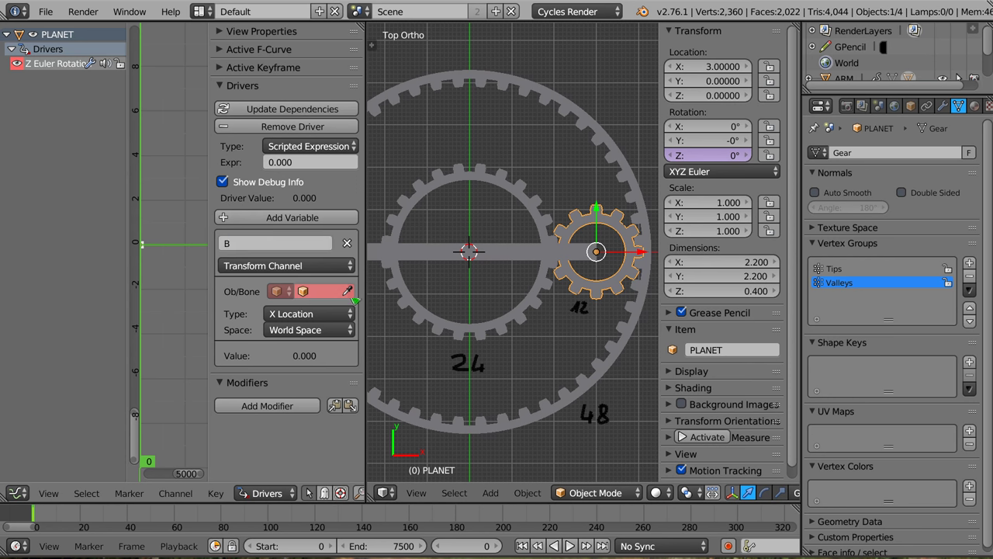
pyautogui.click(560, 106)
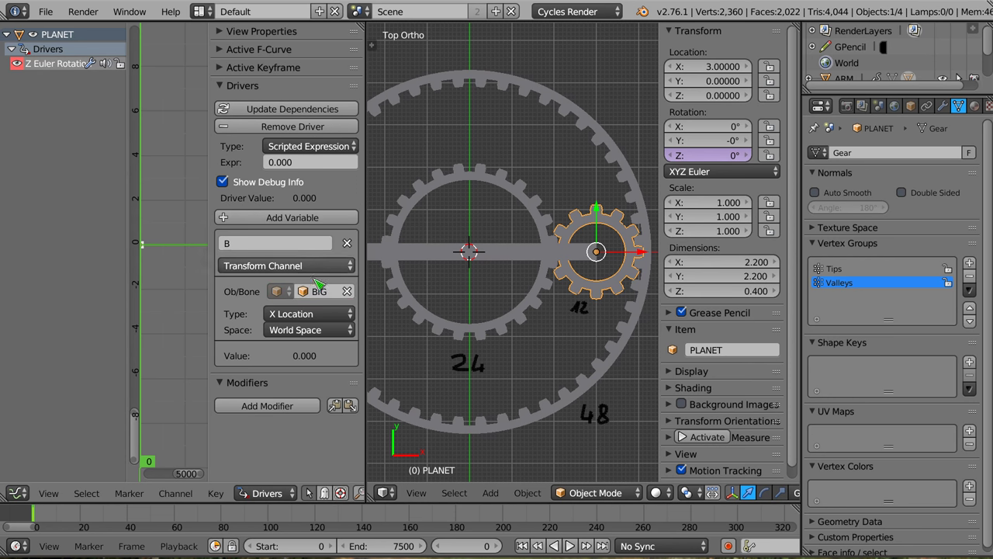
pyautogui.click(289, 317)
pyautogui.click(304, 207)
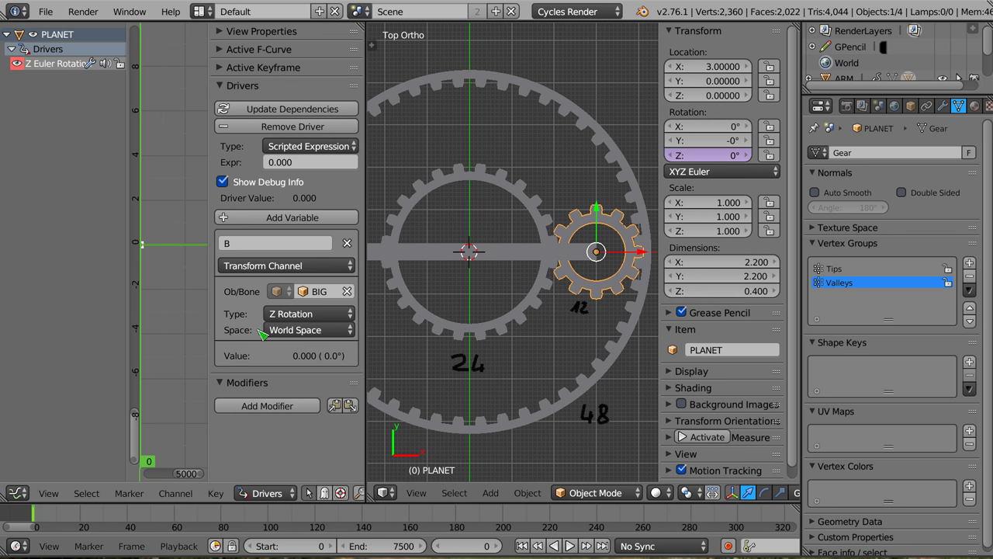
# - Add variable S as a Transform Channel reading SUN's Z rotation
pyautogui.click(280, 219)
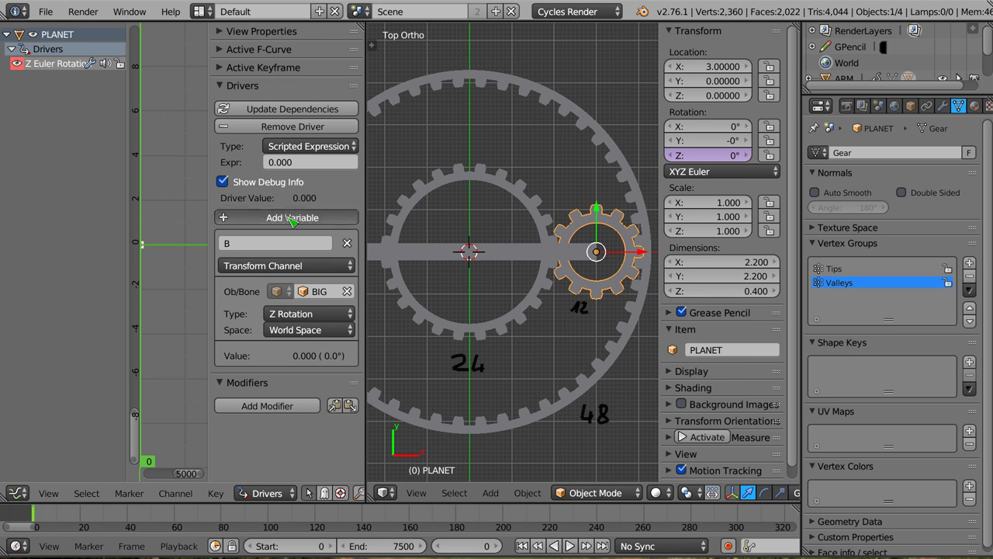
pyautogui.click(268, 384)
pyautogui.write('S')
pyautogui.press('Return')
pyautogui.click(279, 407)
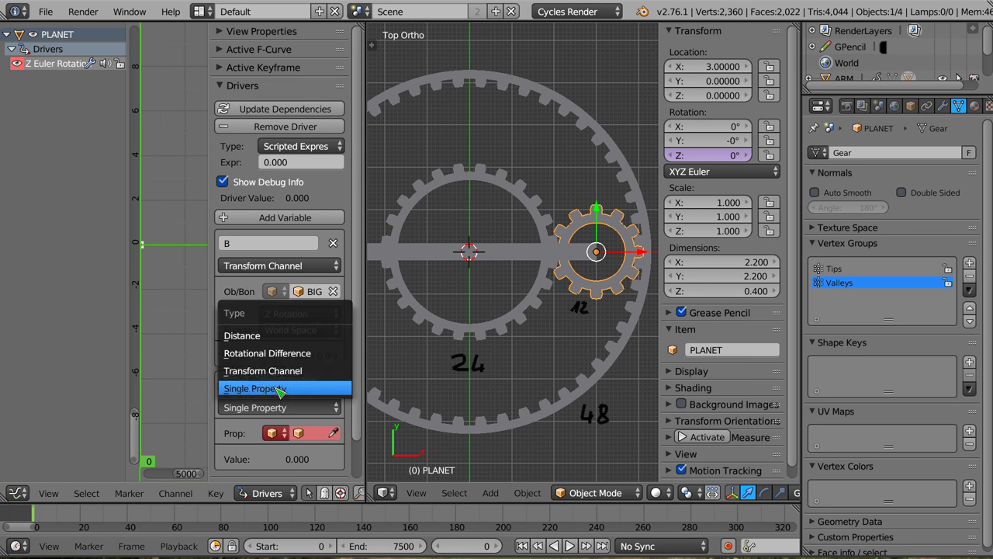
pyautogui.click(275, 370)
pyautogui.click(334, 433)
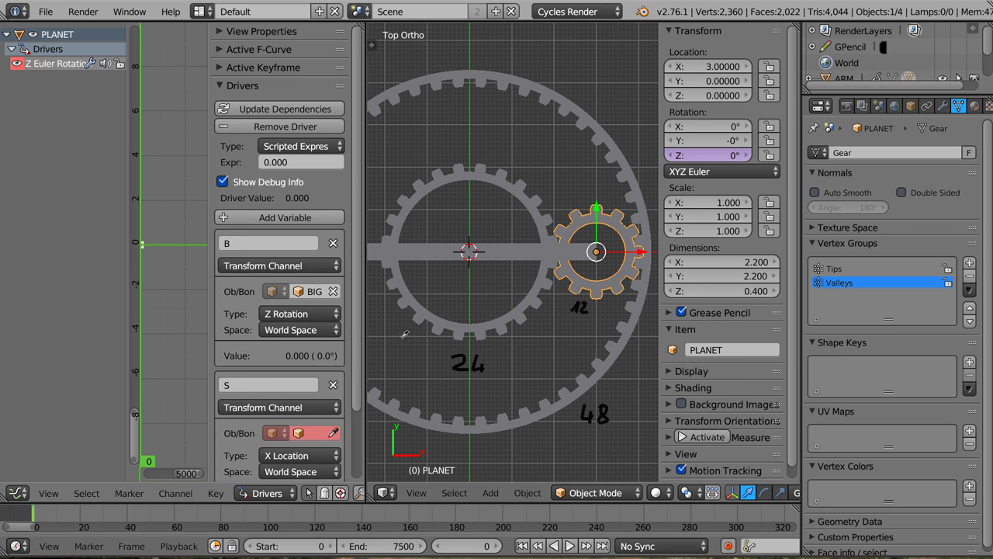
pyautogui.click(425, 324)
pyautogui.click(288, 455)
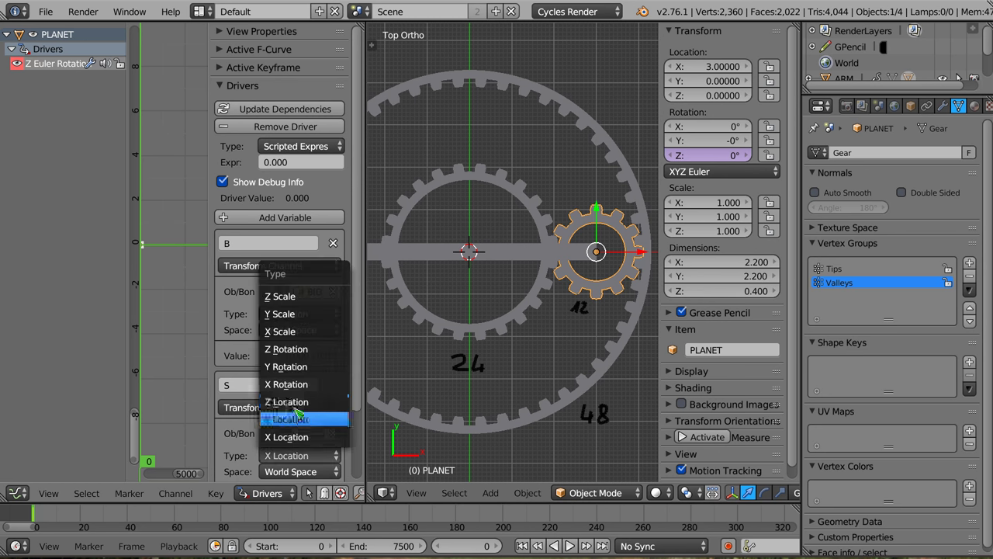
pyautogui.click(298, 348)
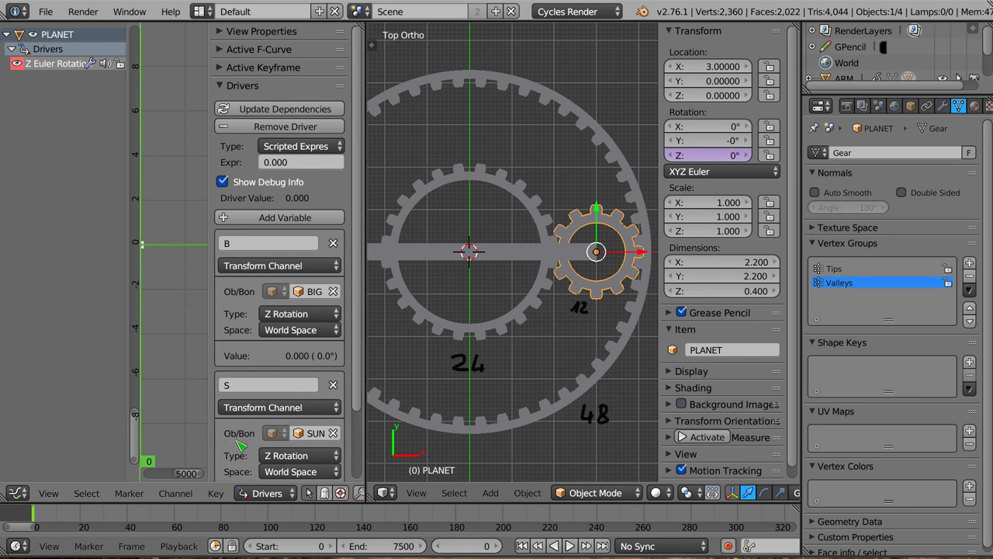
pyautogui.scroll(-3, 291, 450)
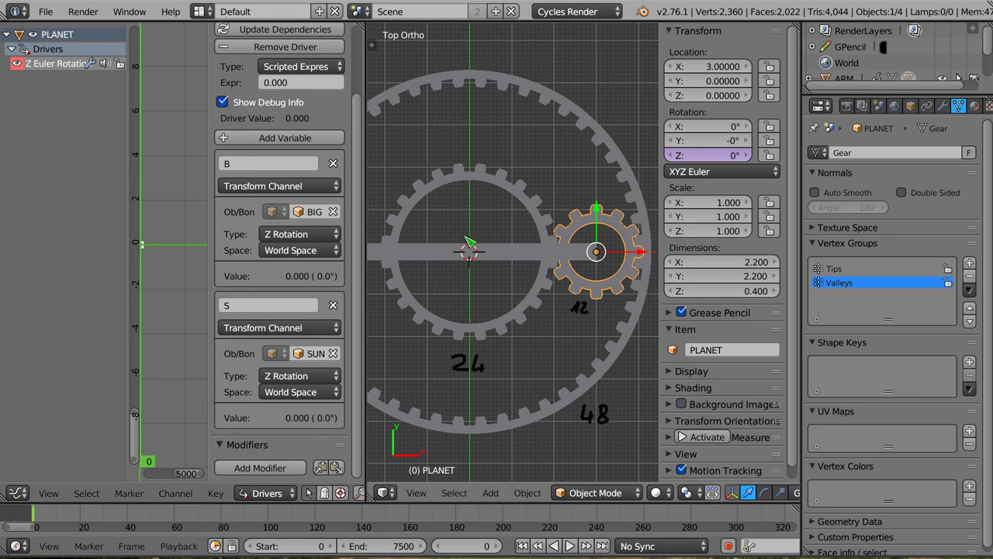
# - Enter (B-S)/(12/24+12/48) as the PLANET driver's expression, correcting a typo
pyautogui.scroll(3, 277, 308)
pyautogui.click(293, 162)
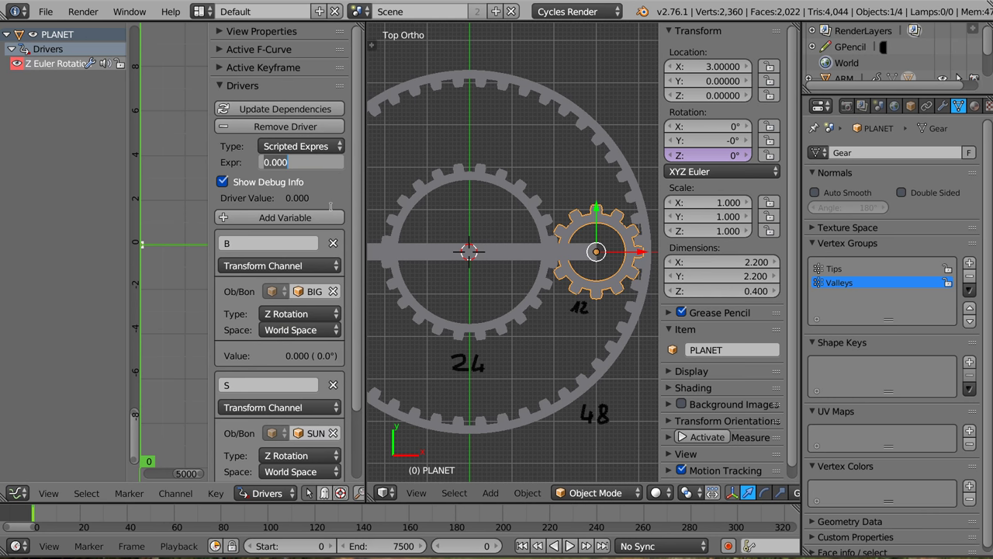
pyautogui.write('B')
pyautogui.write('S')
pyautogui.write(')')
pyautogui.write('*')
pyautogui.press('BackSpace')
pyautogui.write('(B-S)')
pyautogui.write('/')
pyautogui.write('12')
pyautogui.write('/24+12/48')
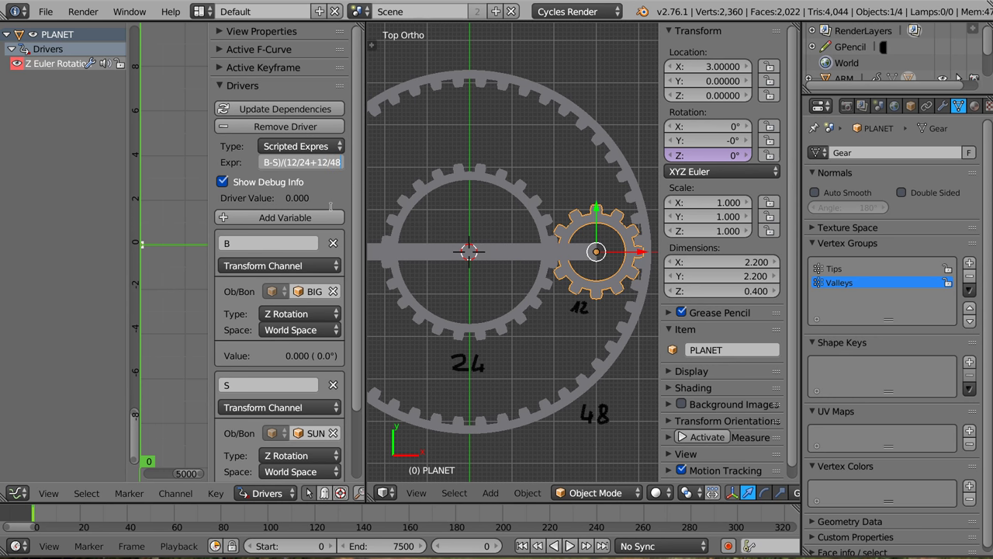
pyautogui.write(')')
pyautogui.press('Return')
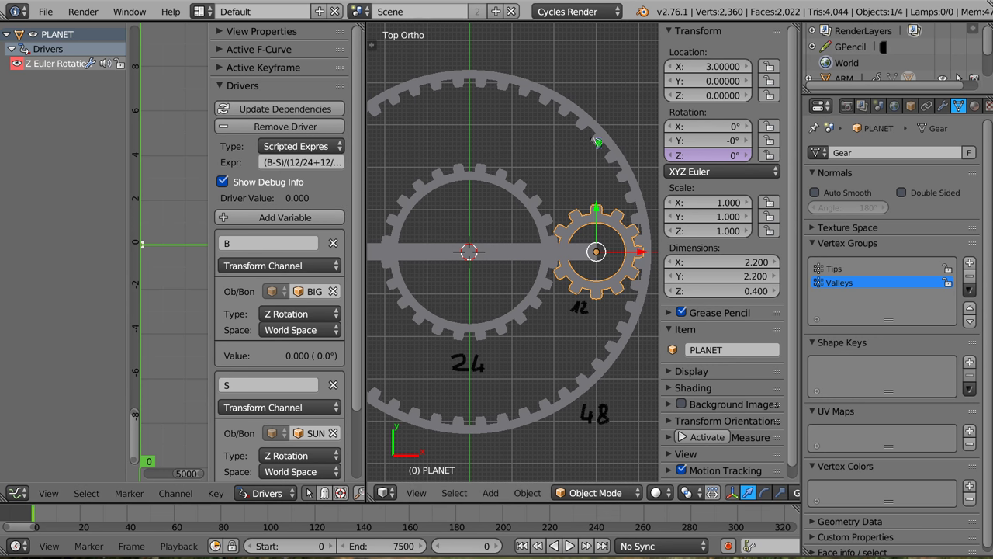
pyautogui.rightClick(619, 149)
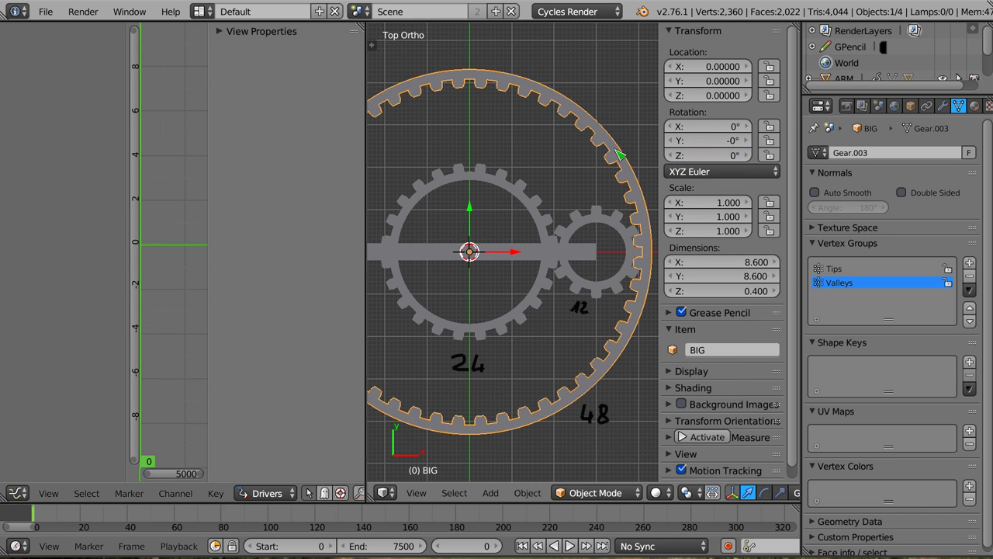
# - Test-rotate BIG and SUN to confirm the drivers move the arm and planet
pyautogui.press('r')
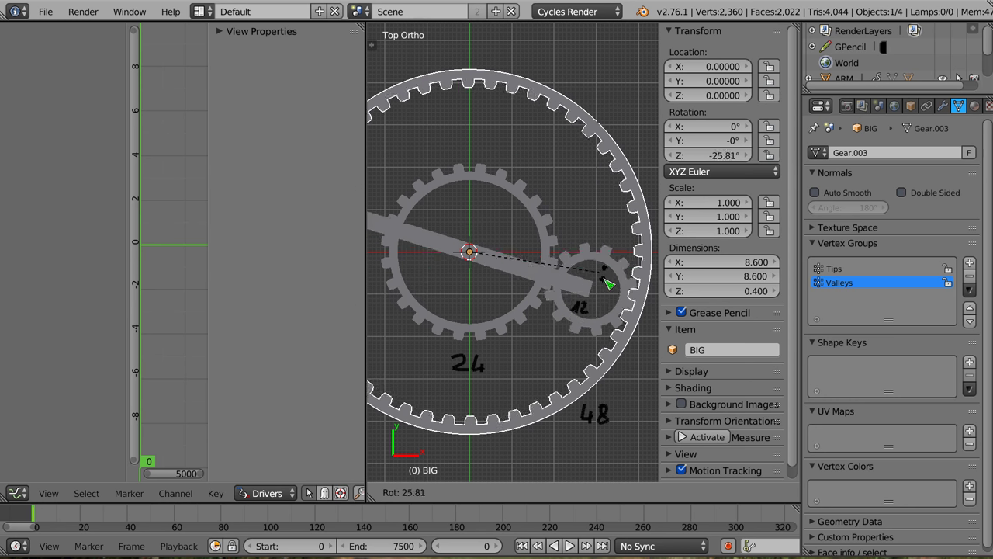
pyautogui.rightClick(631, 240)
pyautogui.rightClick(525, 203)
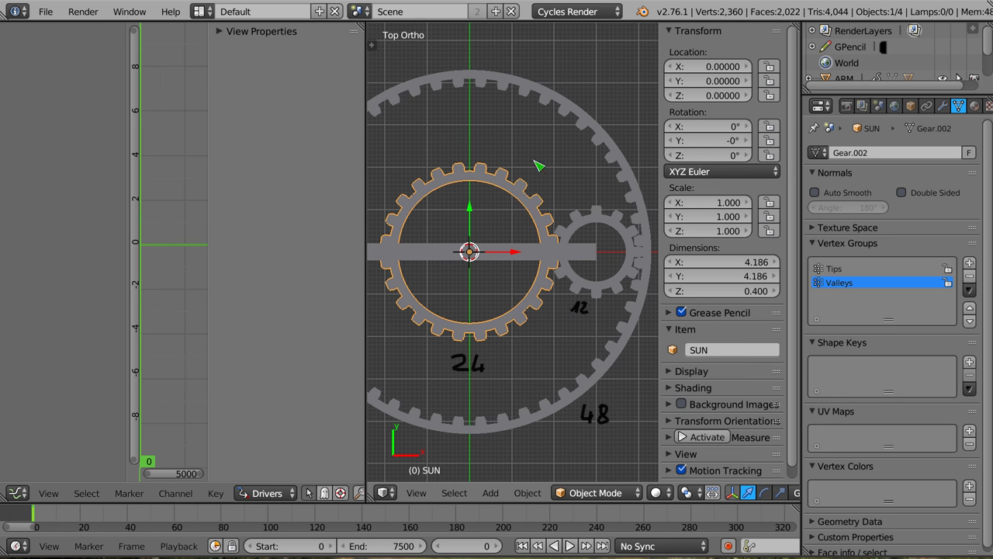
pyautogui.press('r')
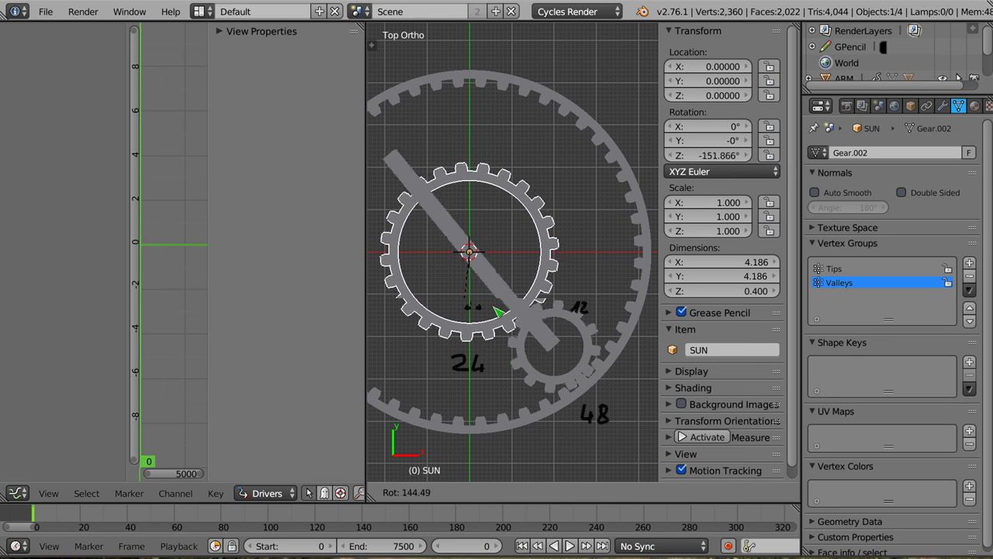
pyautogui.rightClick(592, 156)
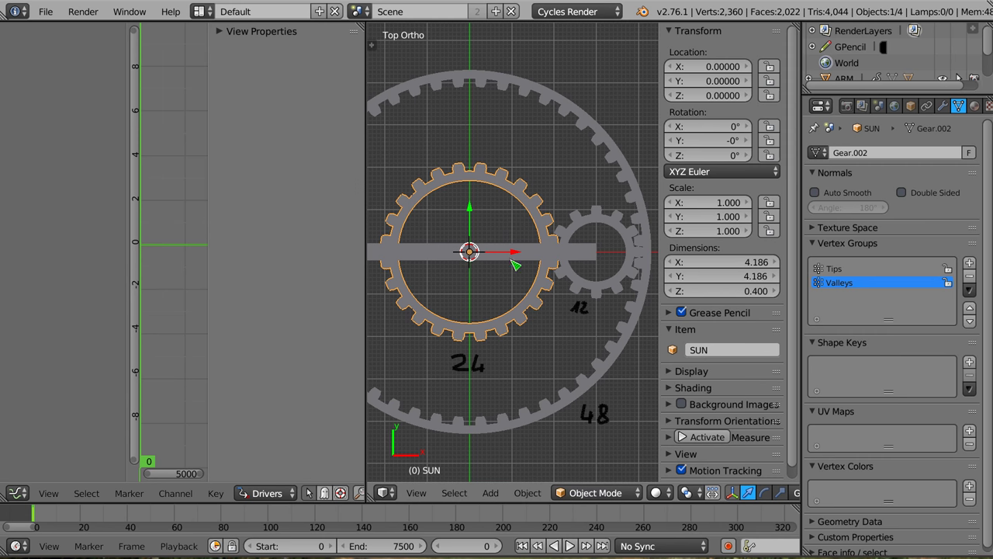
pyautogui.moveTo(362, 25); pyautogui.dragTo(320, 35)
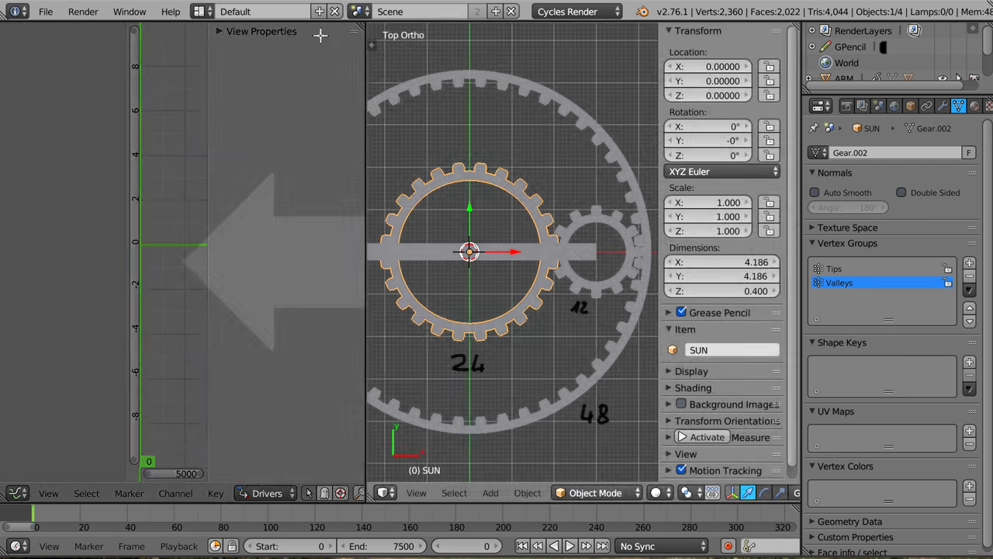
# - Hide the sidebar, recentre the gears, and delete an accidental duplicate of ARM
pyautogui.scroll(-3, 296, 267)
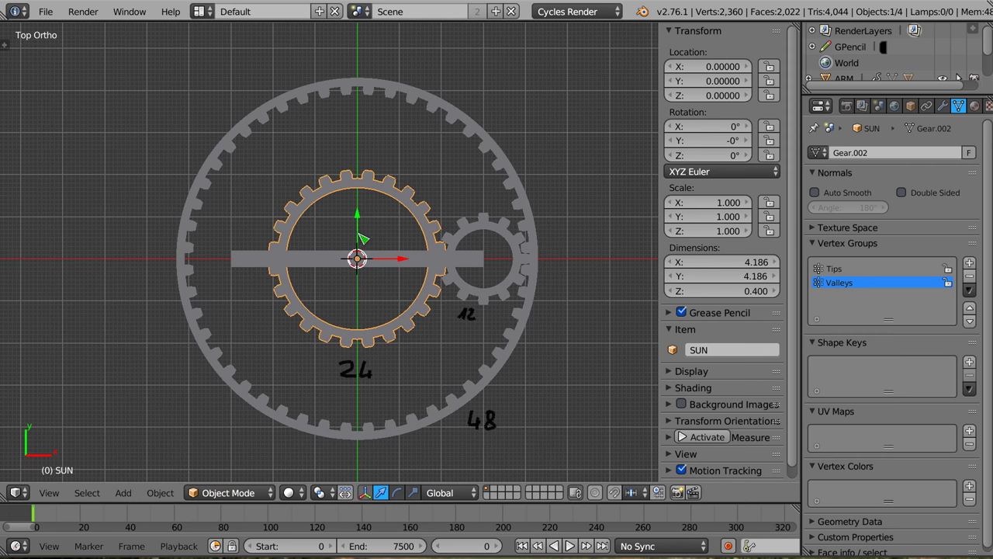
pyautogui.press('n')
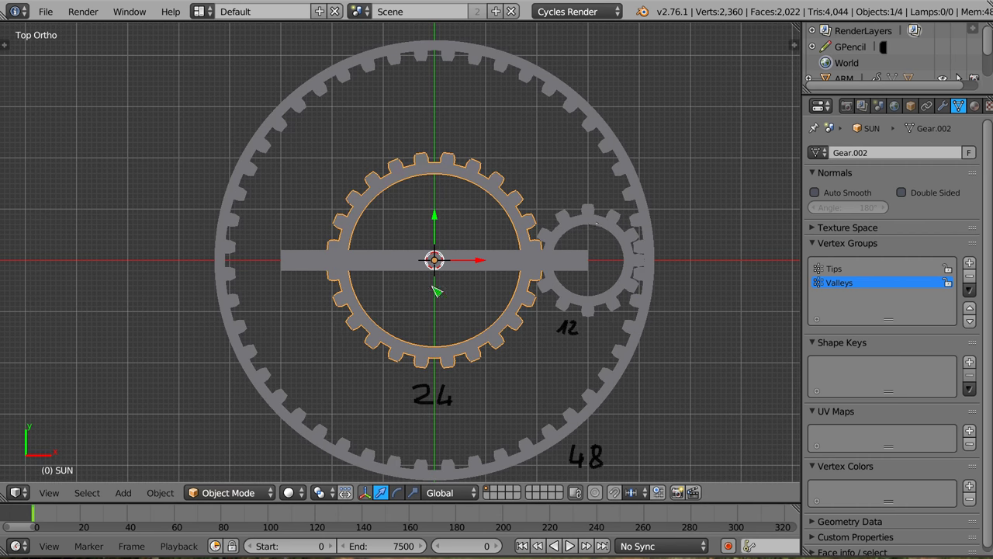
pyautogui.rightClick(564, 252)
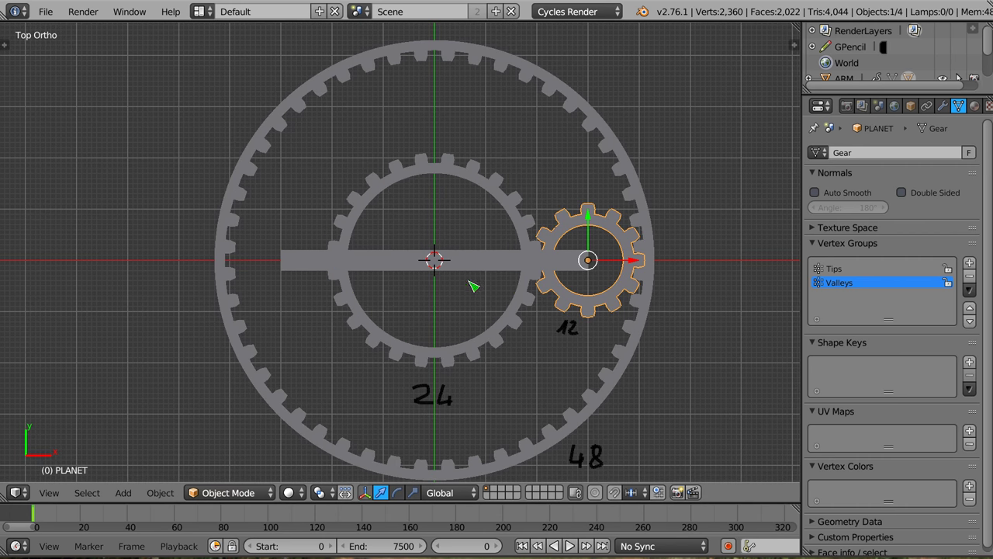
pyautogui.keyDown('shift'); pyautogui.moveTo(477, 288); pyautogui.dragTo(528, 278, button='middle'); pyautogui.keyUp('shift')
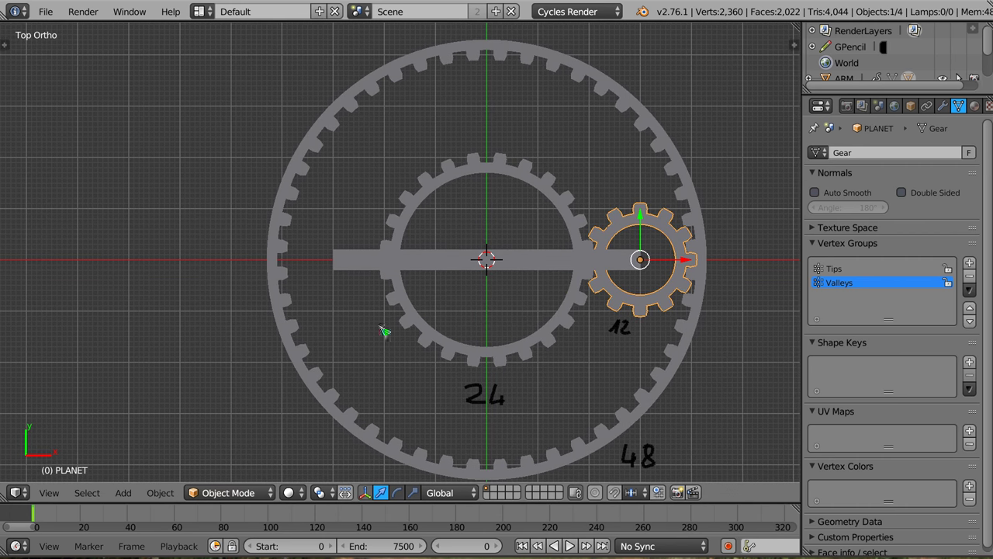
pyautogui.rightClick(524, 264)
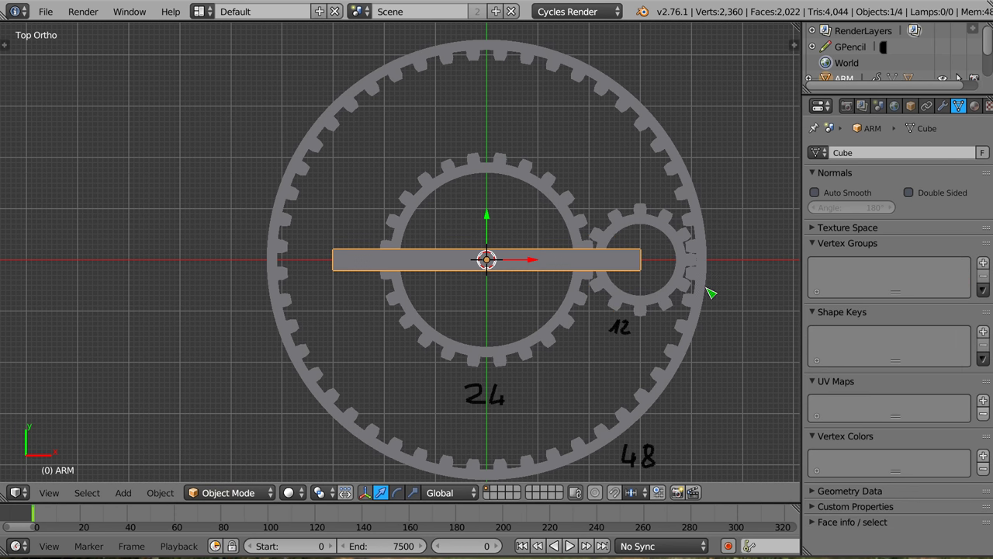
pyautogui.hotkey('shift', 'd')
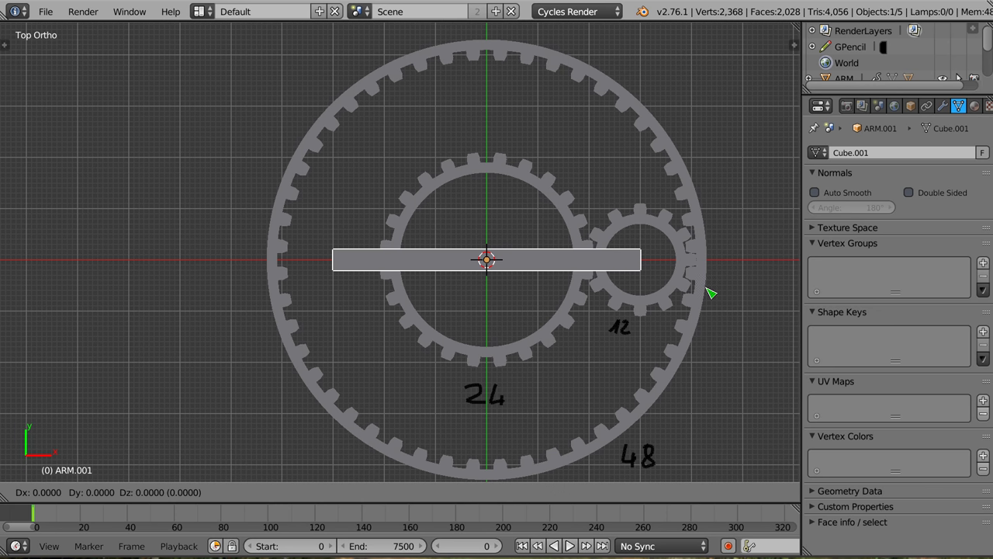
pyautogui.press('Escape')
pyautogui.press('x')
pyautogui.click(707, 290)
# - In Edit Mode, duplicate ARM's bar geometry and rotate the copy 90° into a cross
pyautogui.rightClick(611, 258)
pyautogui.press('Tab')
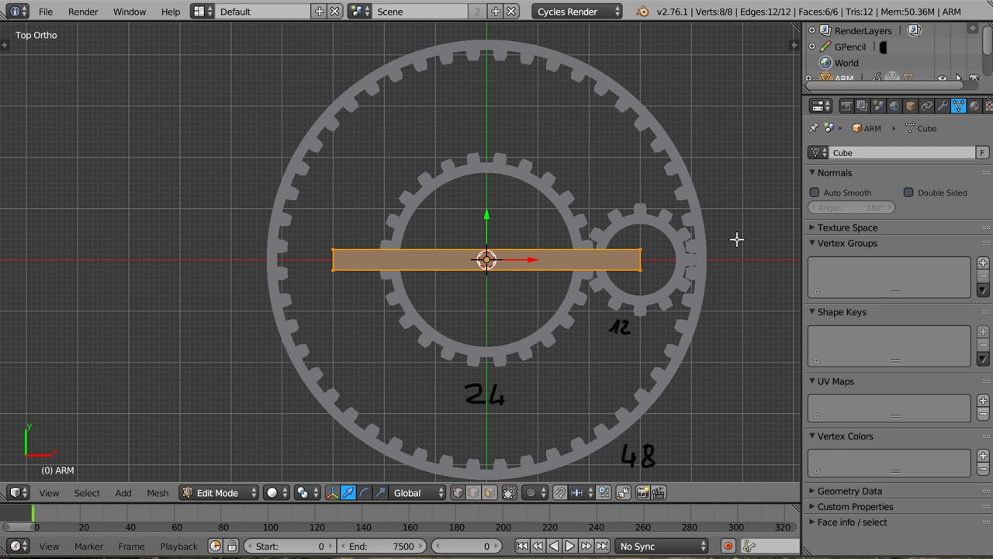
pyautogui.hotkey('shift', 'd')
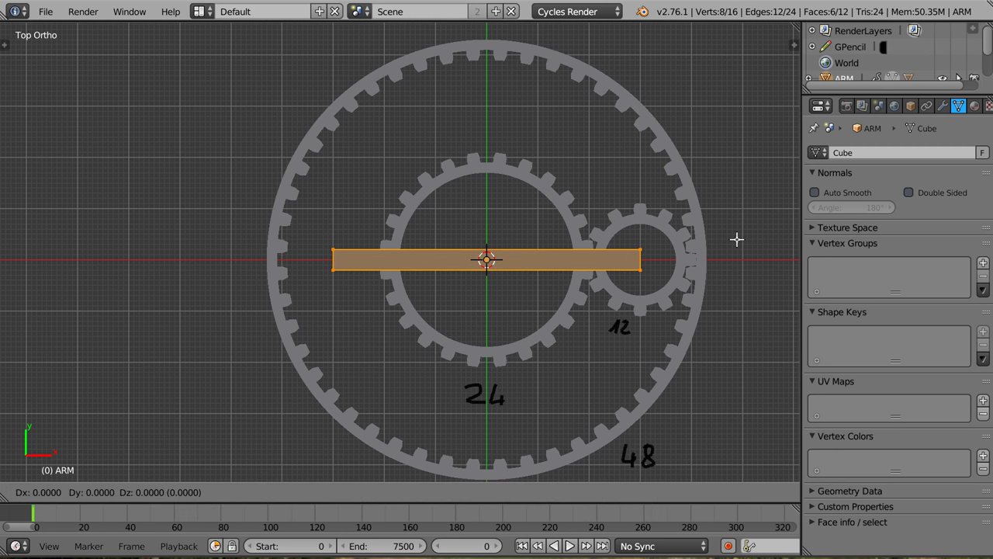
pyautogui.press('r')
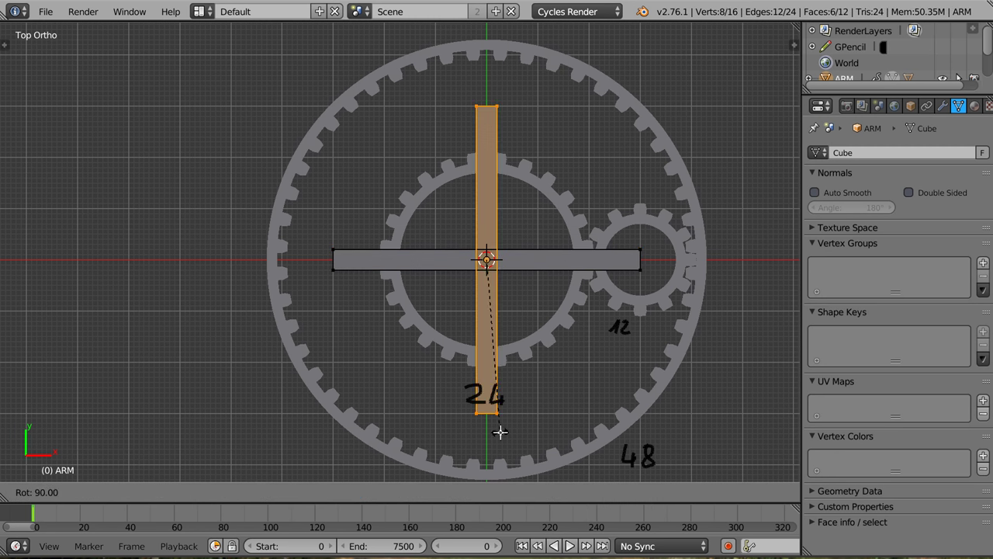
pyautogui.click(500, 431)
pyautogui.press('Tab')
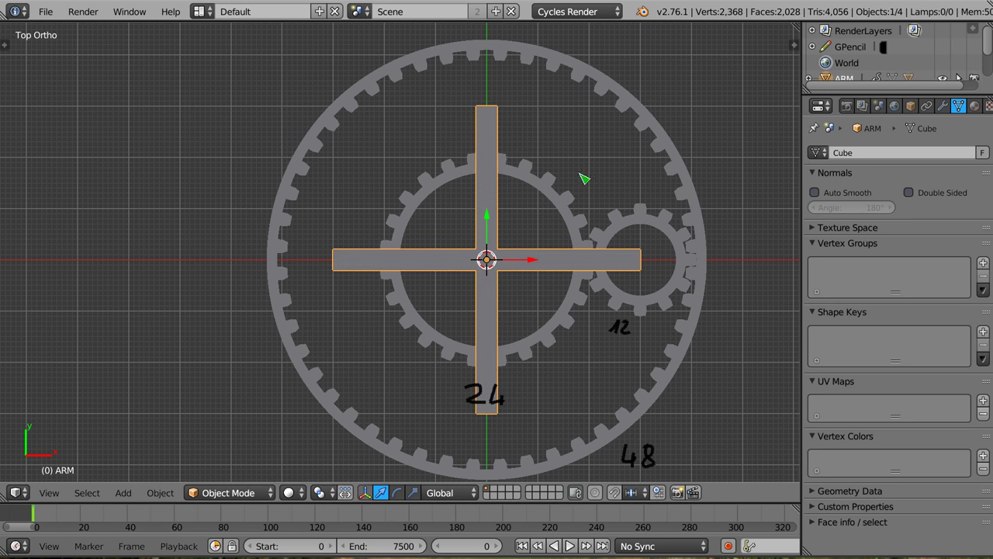
# - Place a PLANET gear copy at the arm's left end and check meshing in wireframe
pyautogui.rightClick(643, 226)
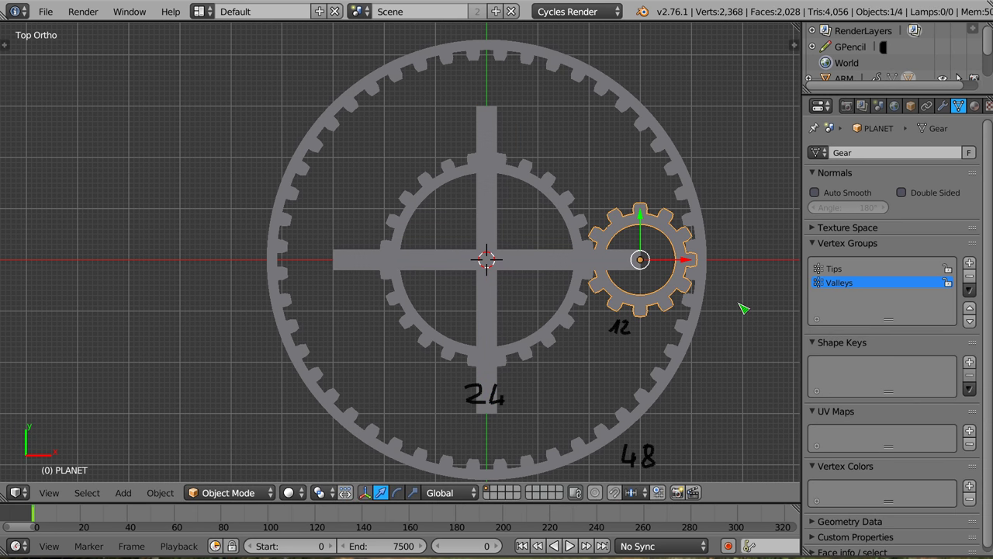
pyautogui.click(439, 309)
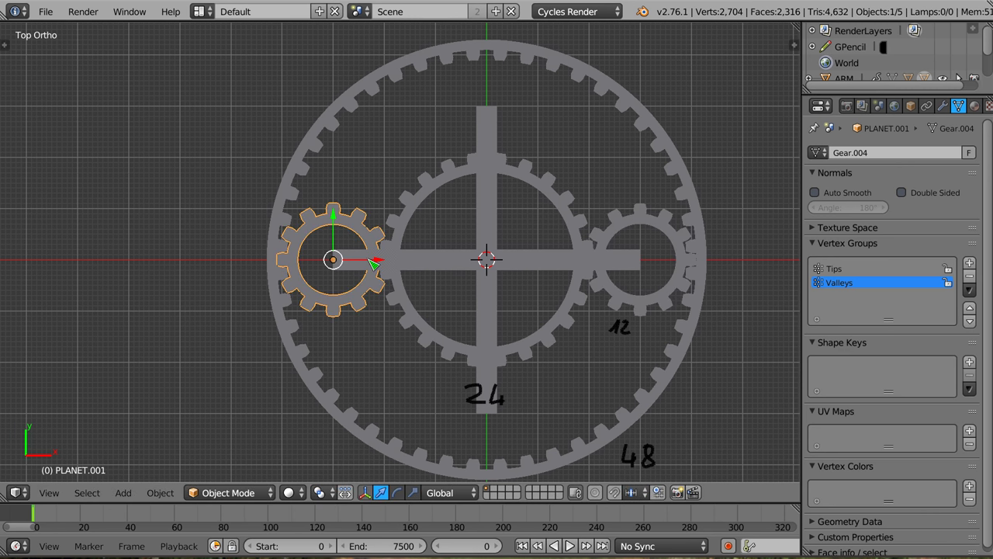
pyautogui.press('z')
pyautogui.scroll(3, 373, 264)
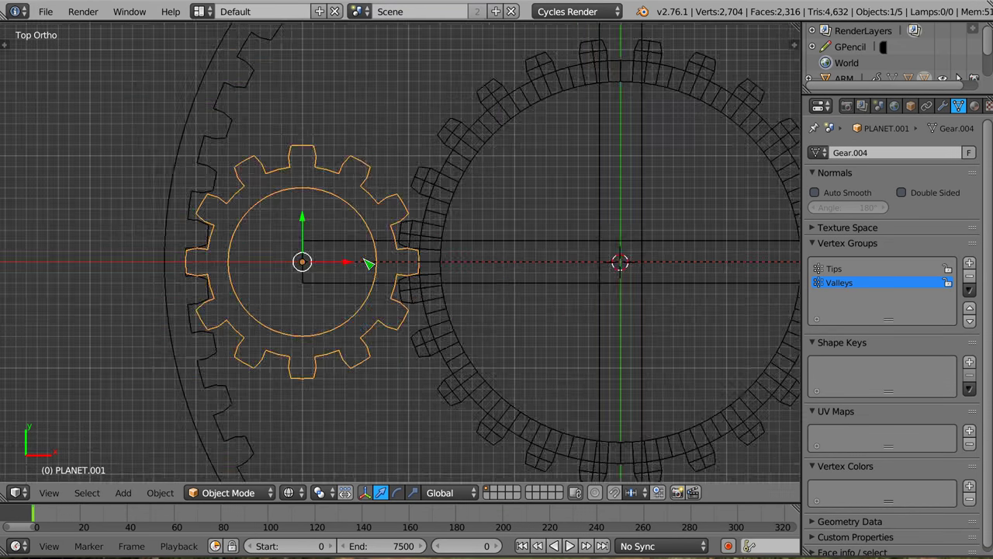
pyautogui.scroll(4, 381, 265)
pyautogui.press('z')
pyautogui.scroll(-2, 231, 271)
pyautogui.scroll(-6, 496, 259)
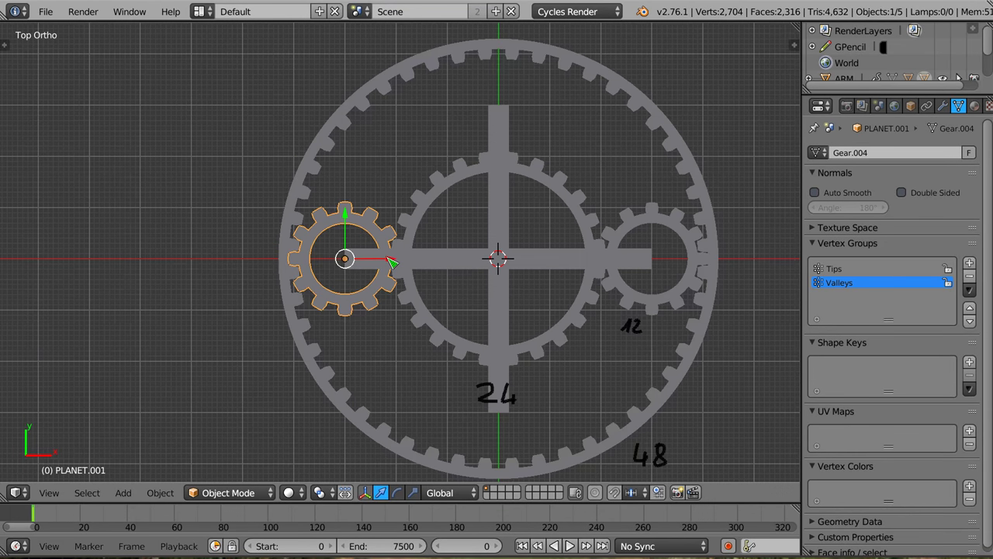
# - Add two more planet copies at the top and bottom ends of the arm
pyautogui.hotkey('shift', 'd')
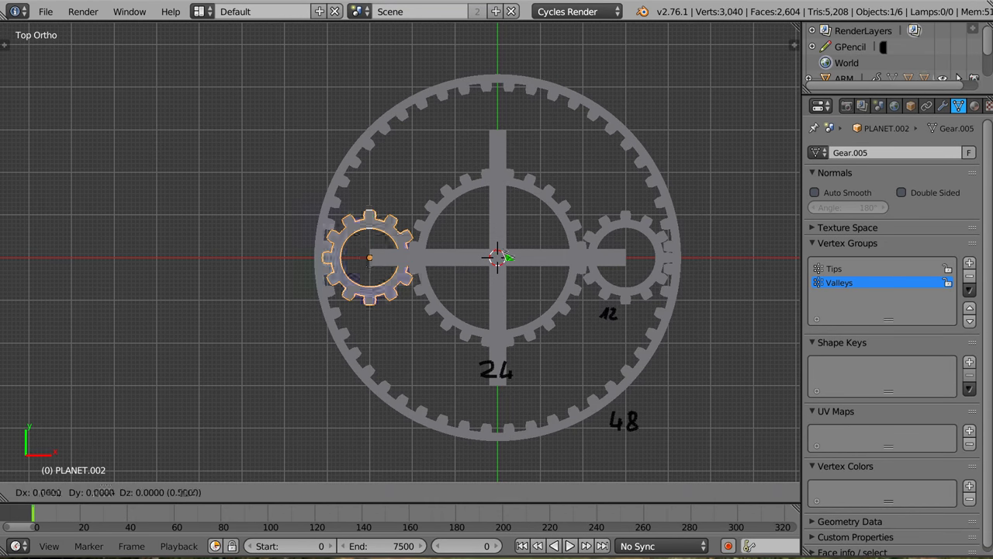
pyautogui.click(629, 132)
pyautogui.hotkey('shift', 'd')
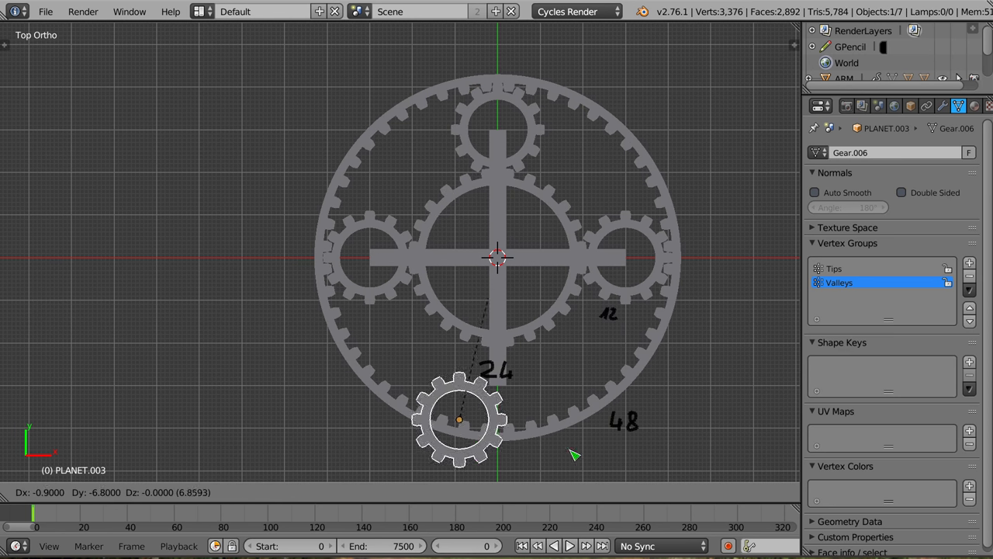
pyautogui.click(606, 420)
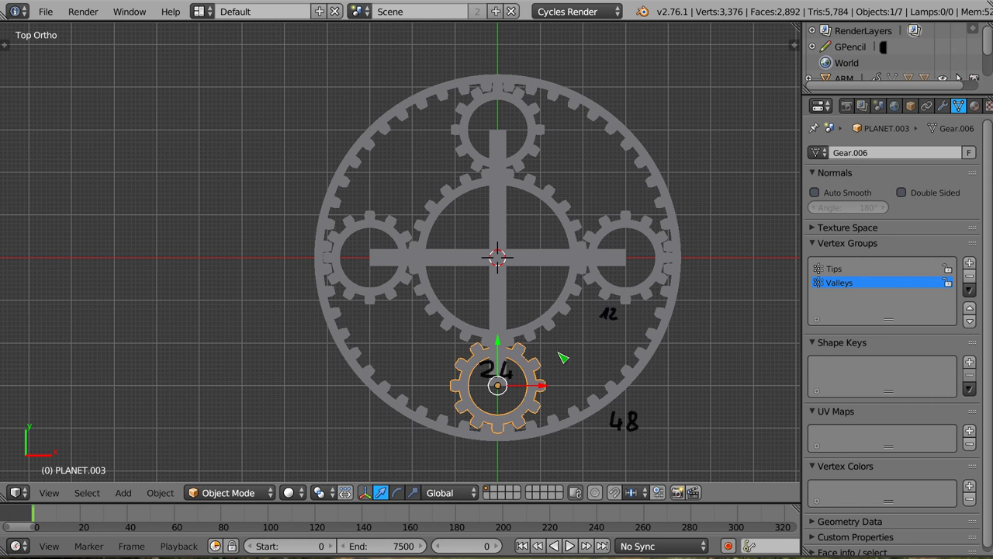
pyautogui.press('z')
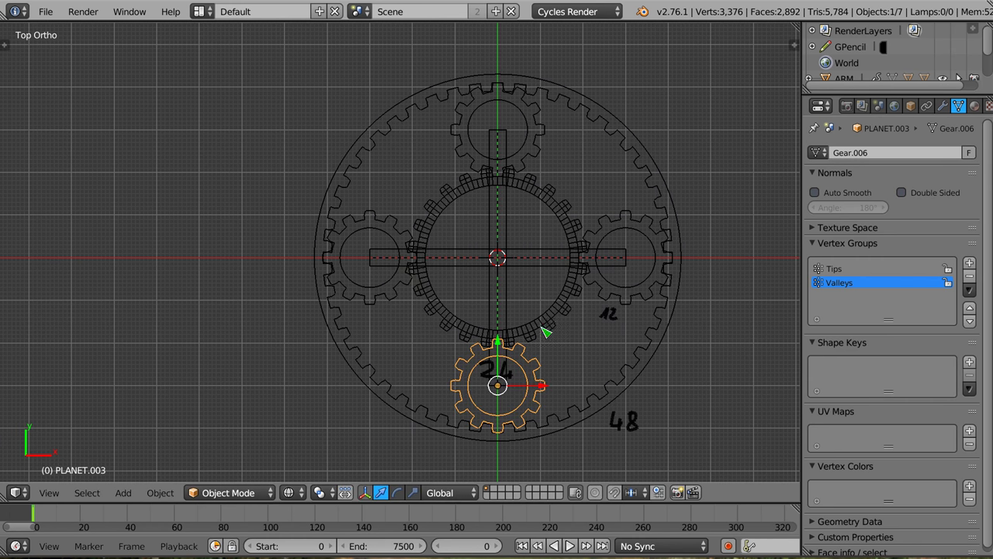
pyautogui.rightClick(656, 199)
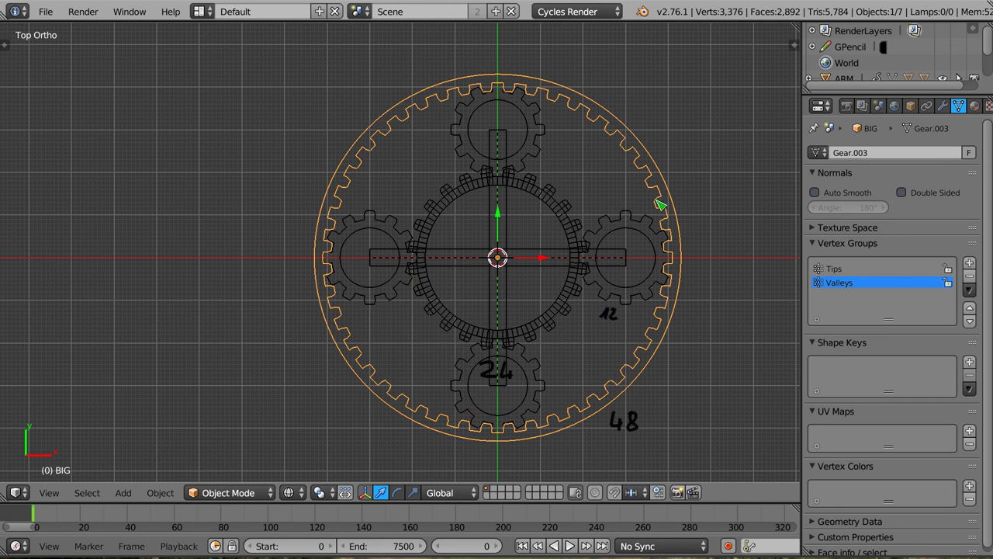
# - Maximise the 3D view, test-rotate BIG, then show solid shading and the N panel
pyautogui.hotkey('ctrl', 'Up')
pyautogui.keyDown('shift'); pyautogui.moveTo(710, 260); pyautogui.dragTo(637, 242, button='middle'); pyautogui.keyUp('shift')
pyautogui.press('r')
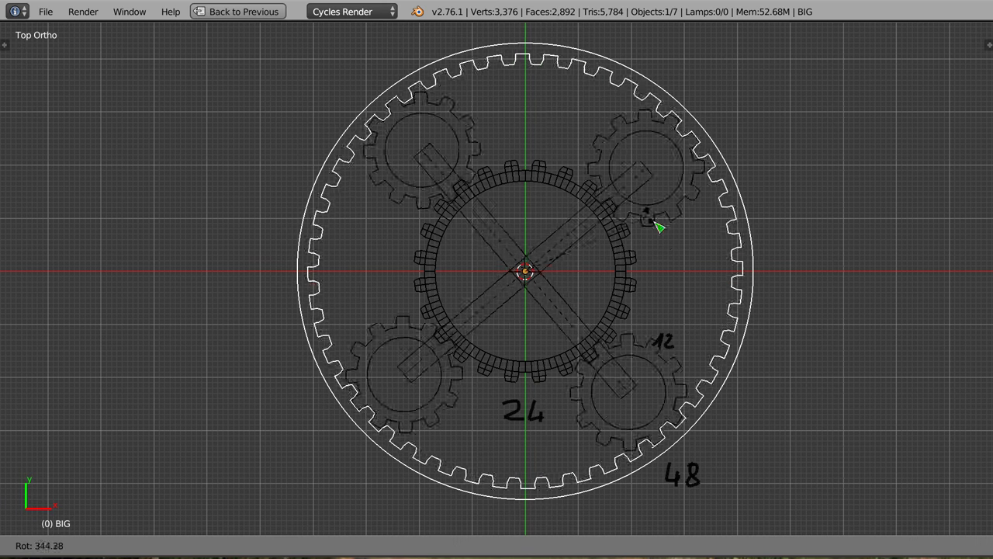
pyautogui.press('Escape')
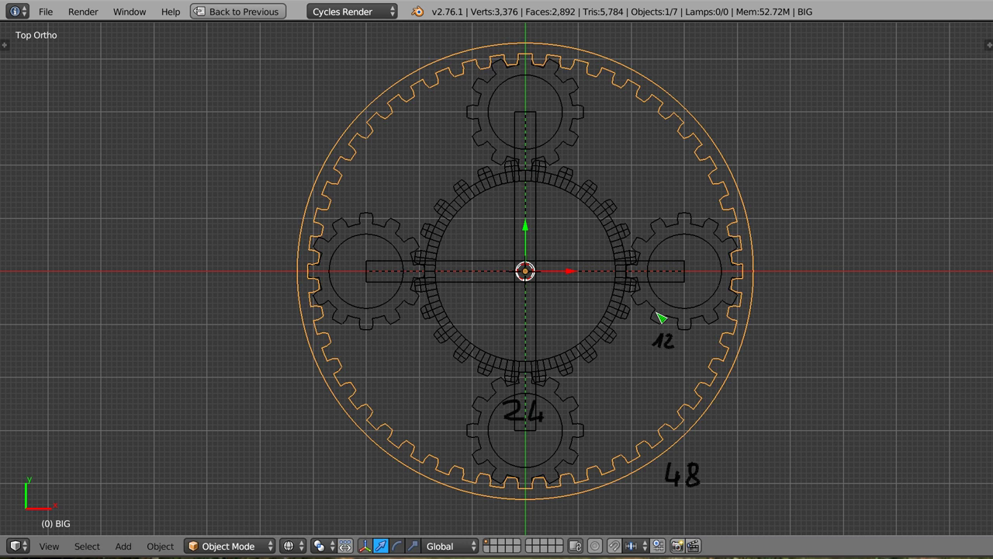
pyautogui.press('z')
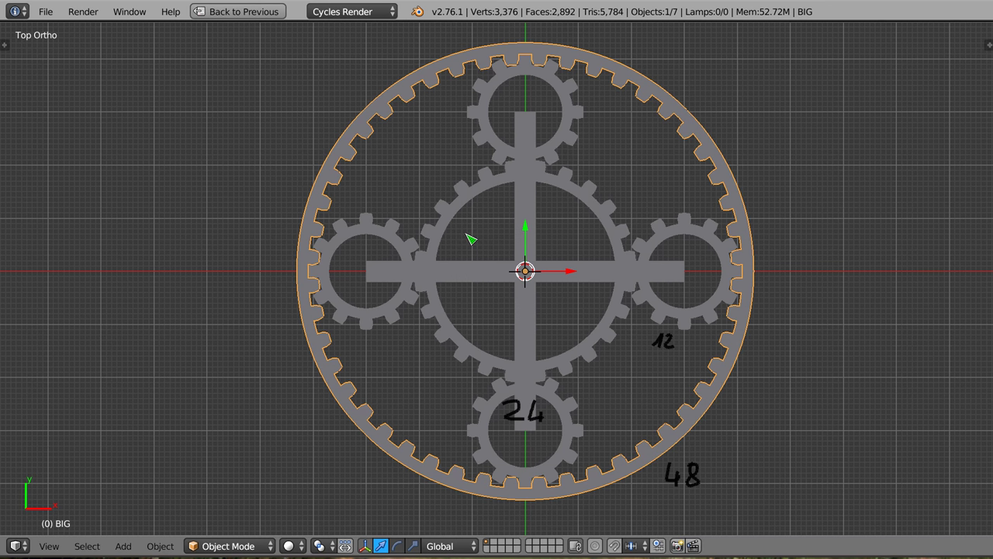
pyautogui.press('n')
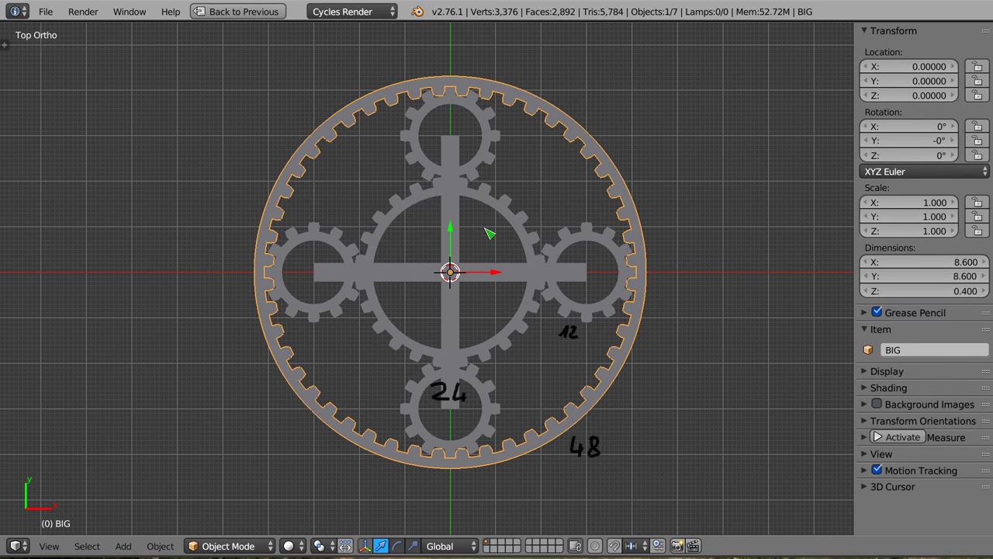
pyautogui.rightClick(524, 260)
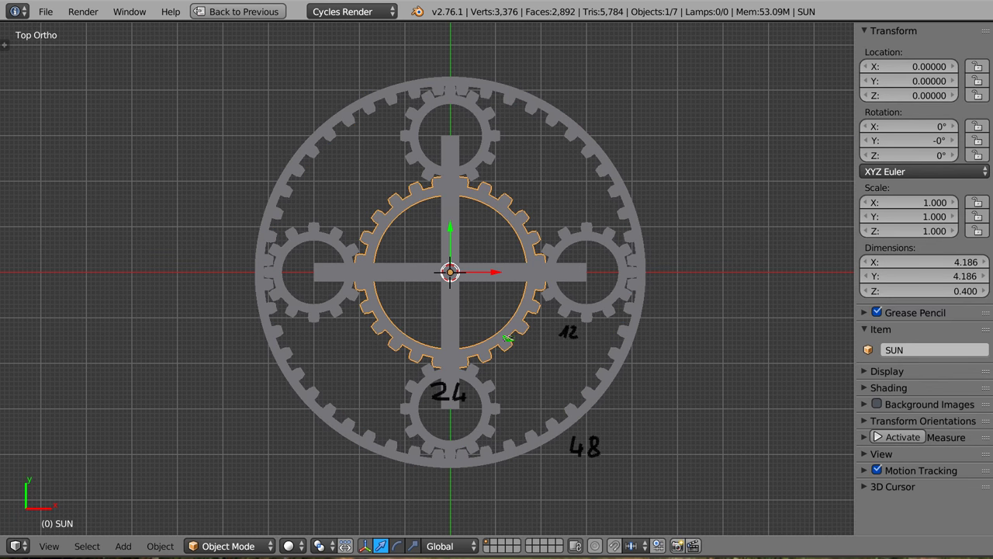
# - Give the SUN gear's Z rotation the driver expression #frame*pi/180 for one degree per frame
pyautogui.click(918, 155)
pyautogui.write('#frame*pi/18')
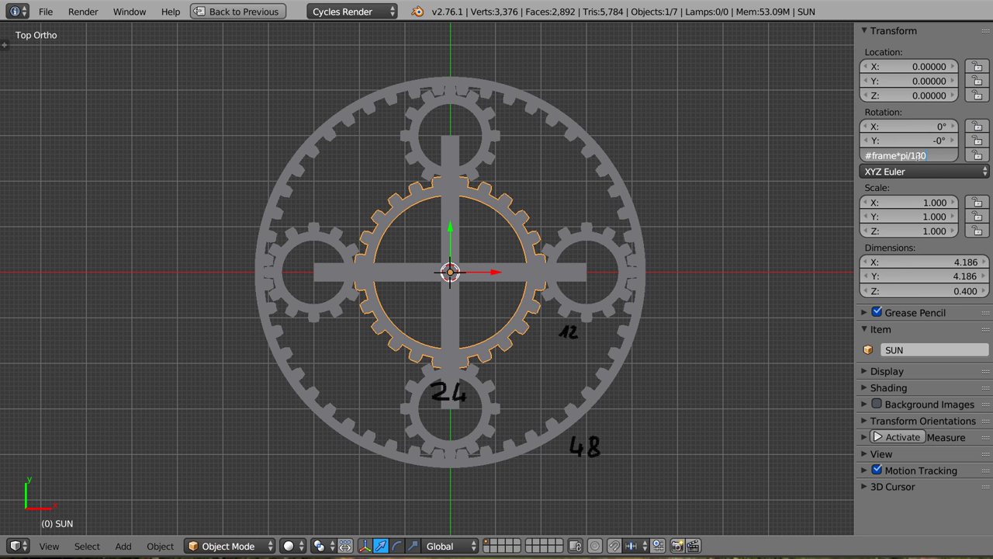
pyautogui.press('Return')
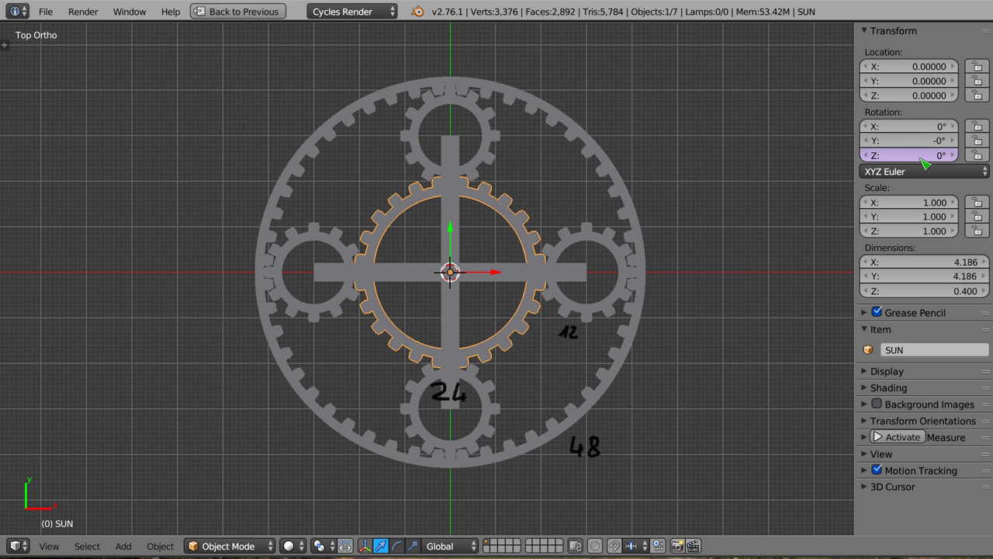
# - Start the animation playback with Alt+A and select the outer ring gear BIG
pyautogui.hotkey('alt', 'a')
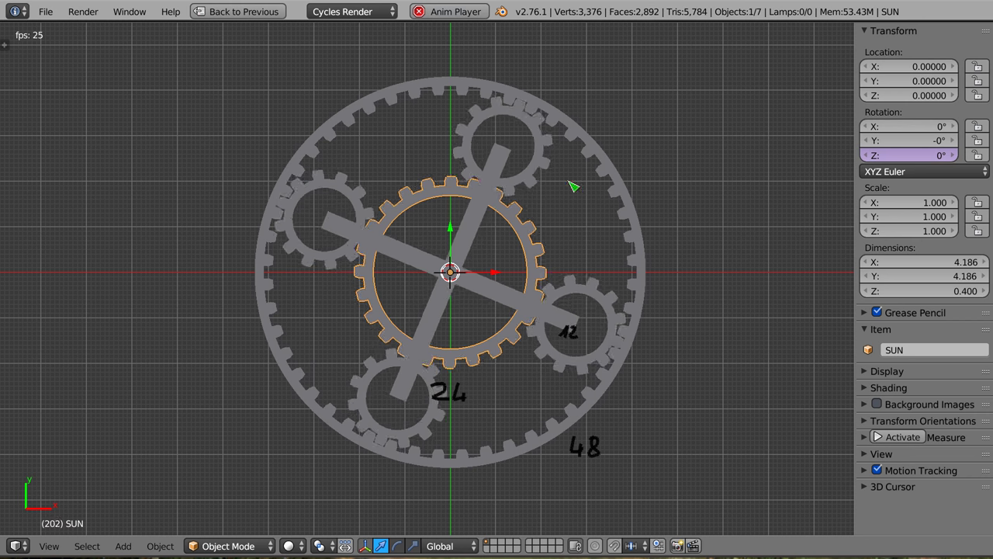
pyautogui.rightClick(424, 90)
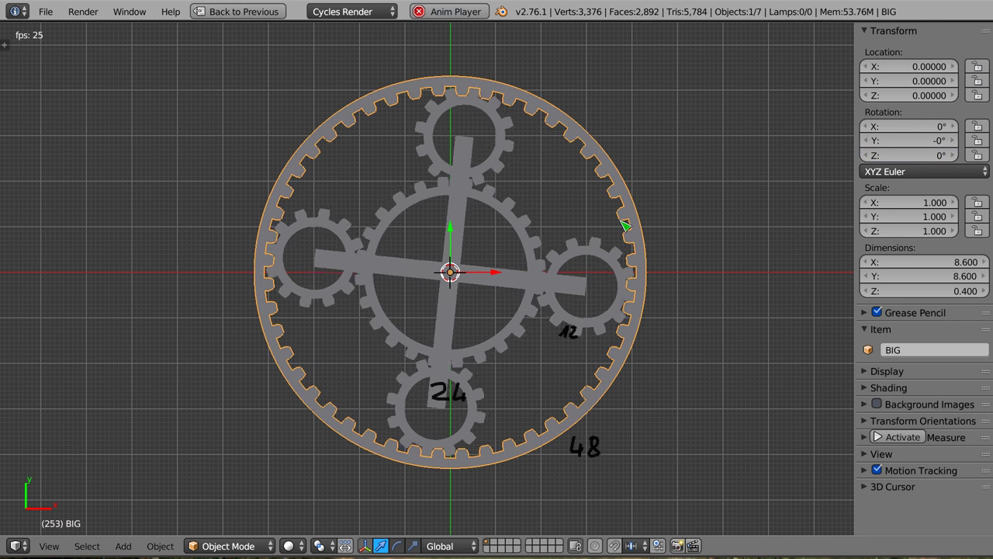
pyautogui.scroll(1, 632, 213)
pyautogui.keyDown('shift'); pyautogui.moveTo(632, 214); pyautogui.dragTo(646, 206, button='middle'); pyautogui.keyUp('shift')
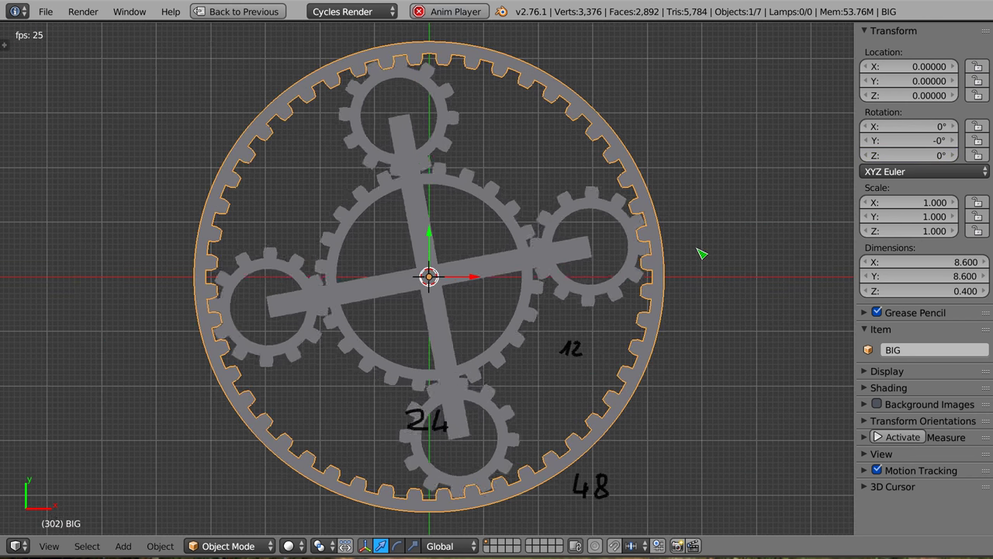
# - Try rotating the BIG ring gear, then cancel the rotation and recentre the gear assembly
pyautogui.press('r')
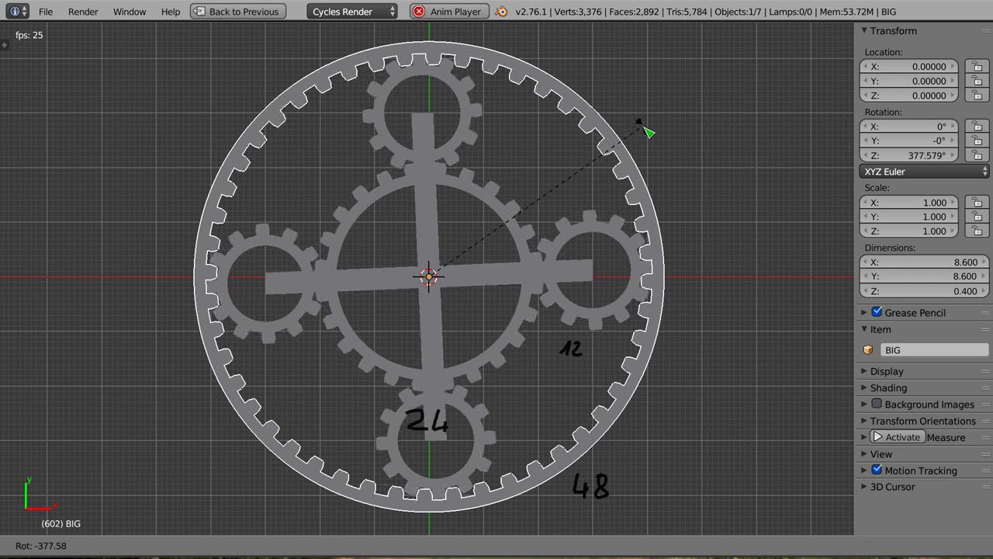
pyautogui.press('Escape')
pyautogui.scroll(-1, 484, 268)
pyautogui.keyDown('shift'); pyautogui.moveTo(484, 268); pyautogui.dragTo(505, 295, button='middle'); pyautogui.keyUp('shift')
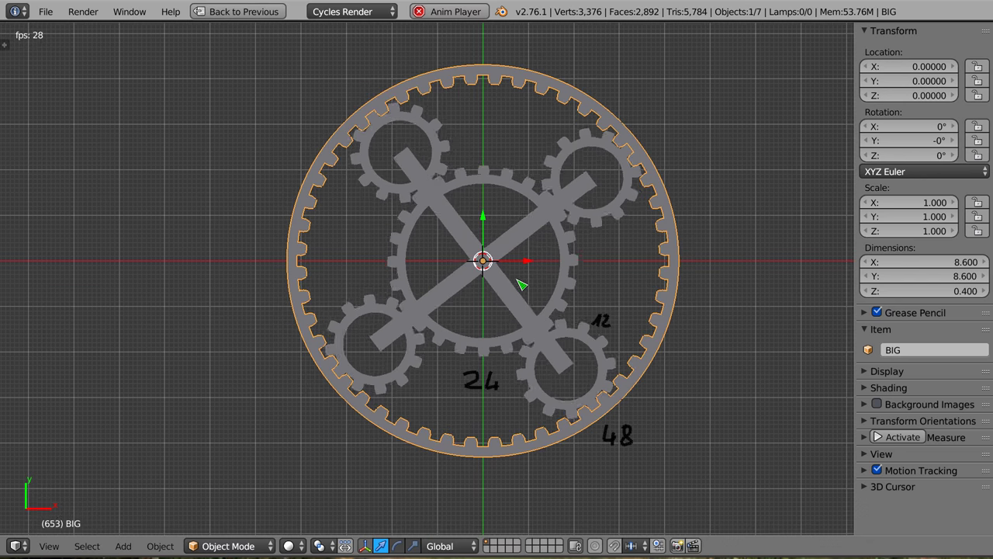